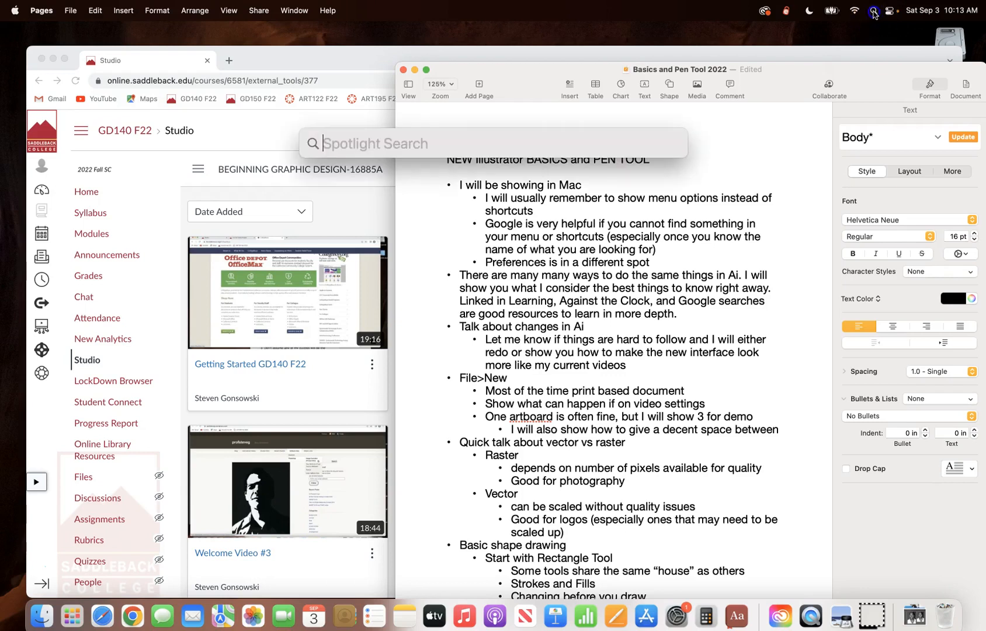
Step: Find and launch Adobe Illustrator 2022
type("i")
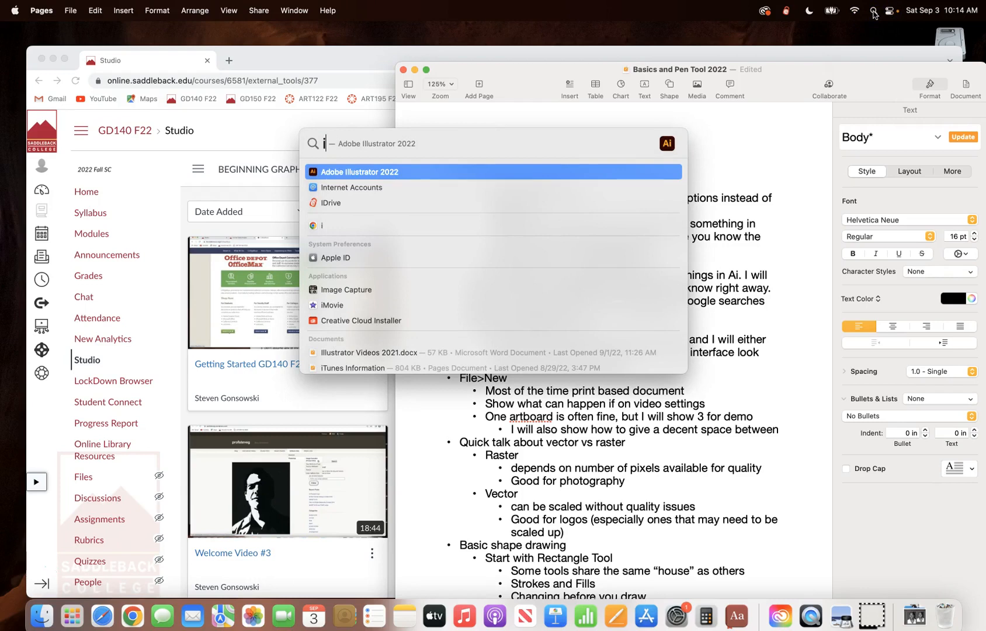
key("Return")
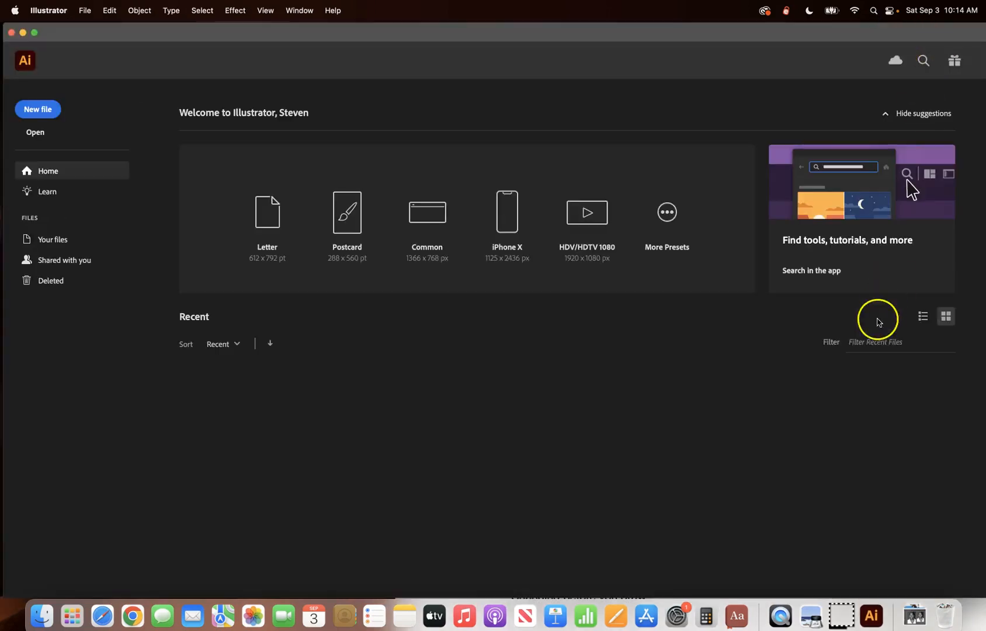
left_click(874, 618)
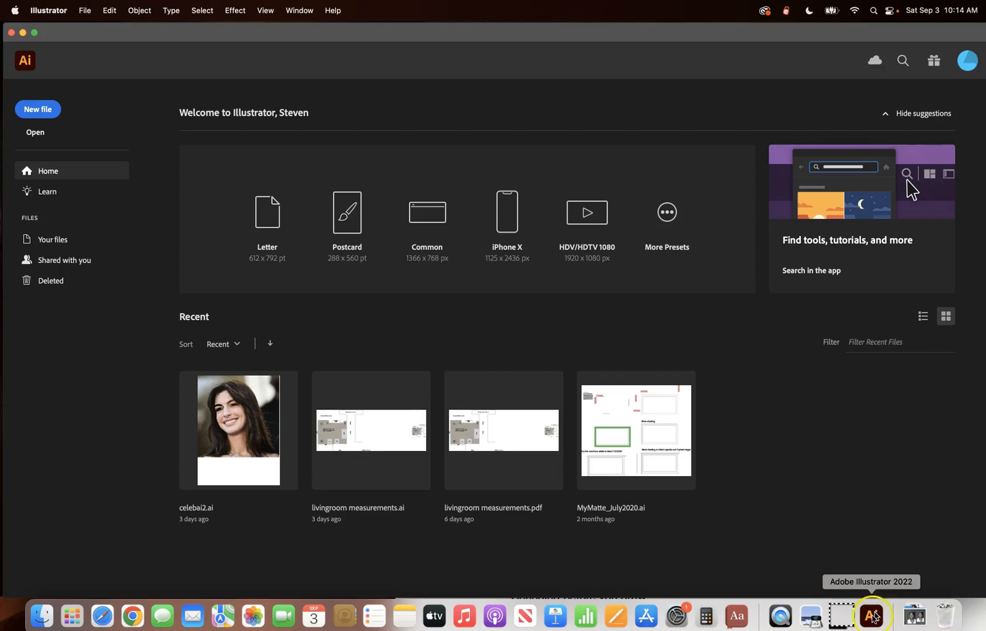
Step: Keep Adobe Illustrator 2022 permanently in the Dock
left_click(874, 617)
right_click(872, 618)
left_click(882, 505)
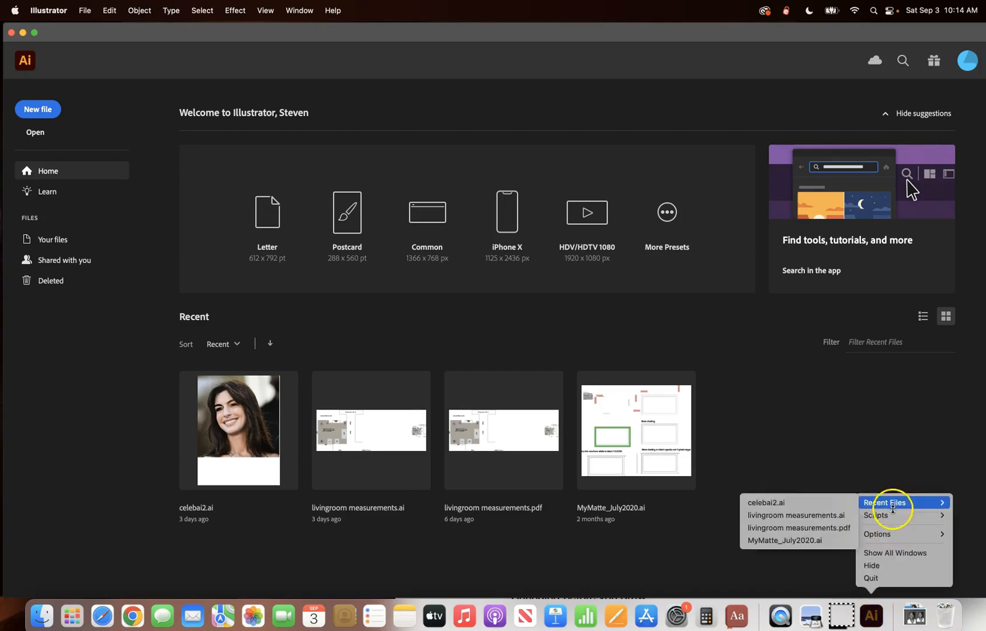
mouse_move(891, 533)
left_click(829, 534)
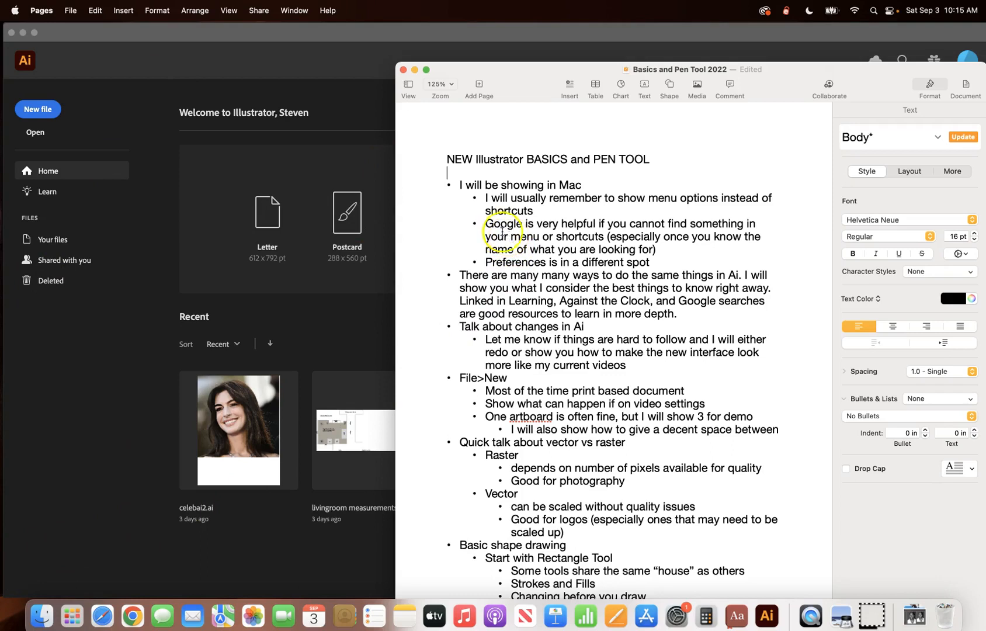
Step: Highlight the start of the Google tip in the Pages notes and look up the Preferences categories in Illustrator
left_click_drag(487, 225, 566, 226)
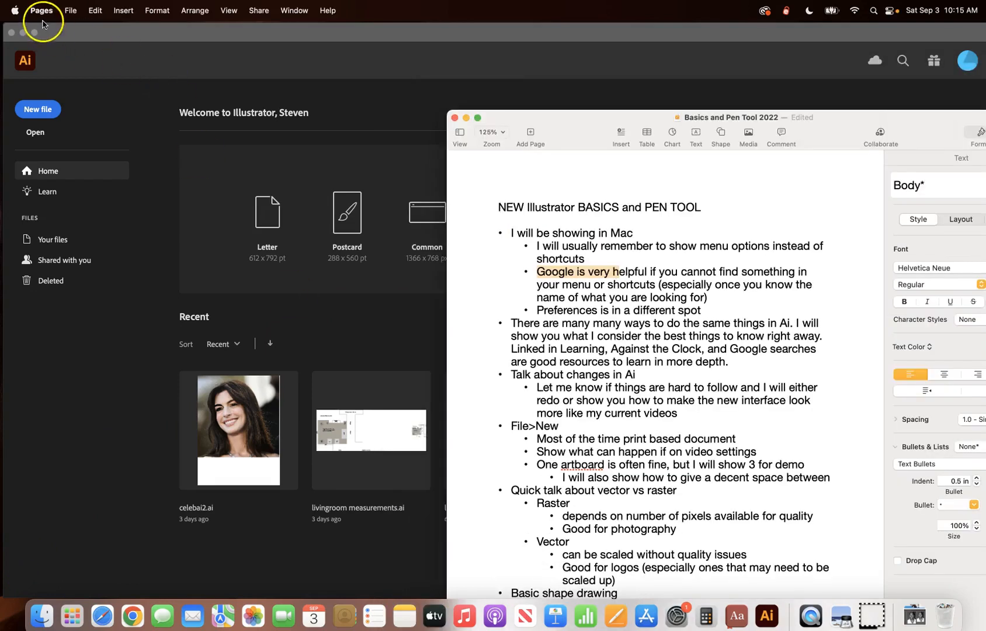
left_click(141, 37)
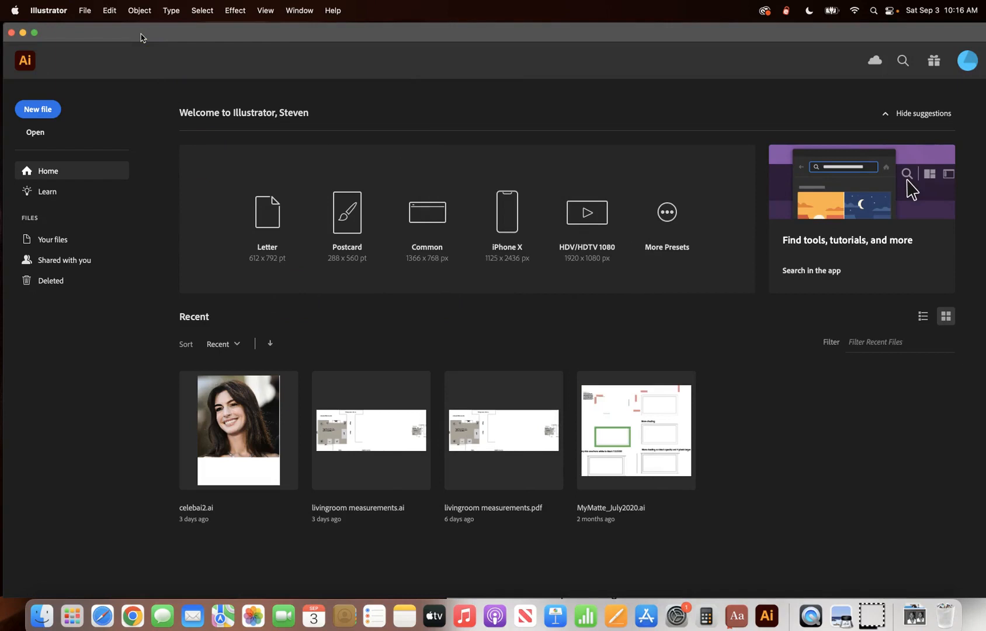
left_click(108, 10)
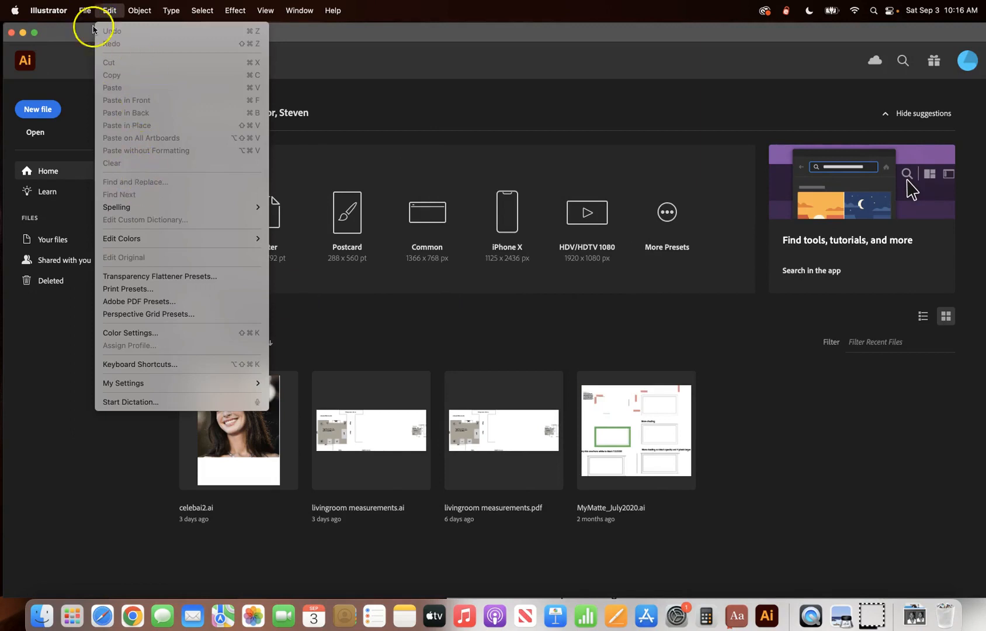
left_click(47, 11)
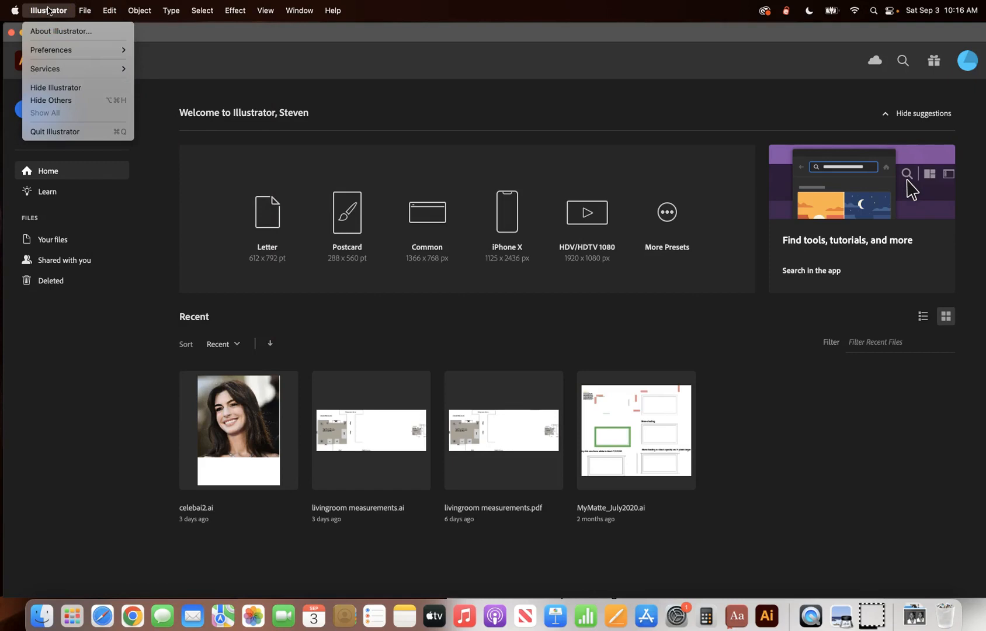
left_click(46, 11)
left_click(48, 50)
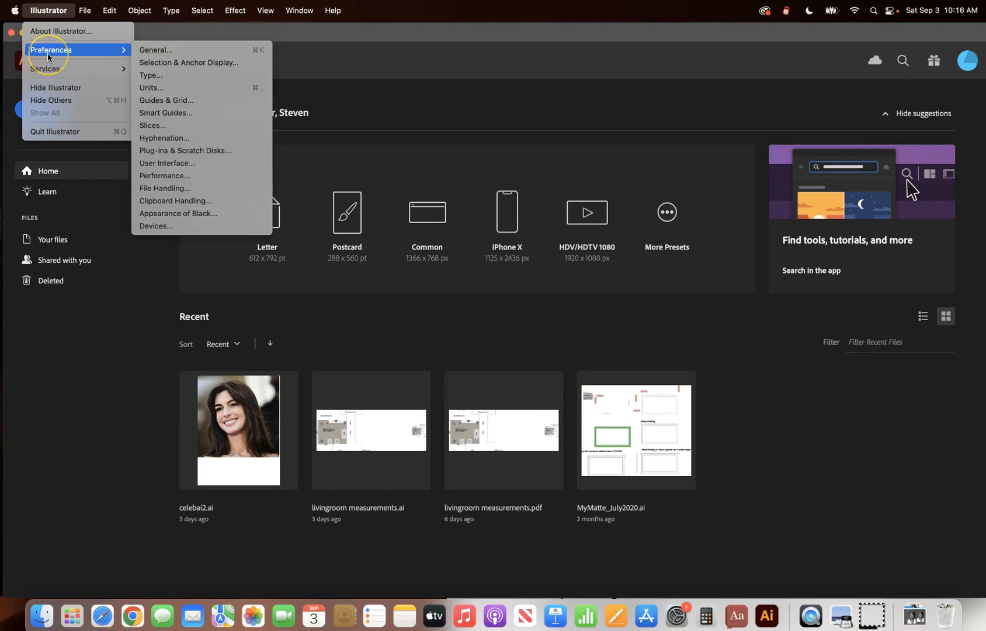
left_click(438, 61)
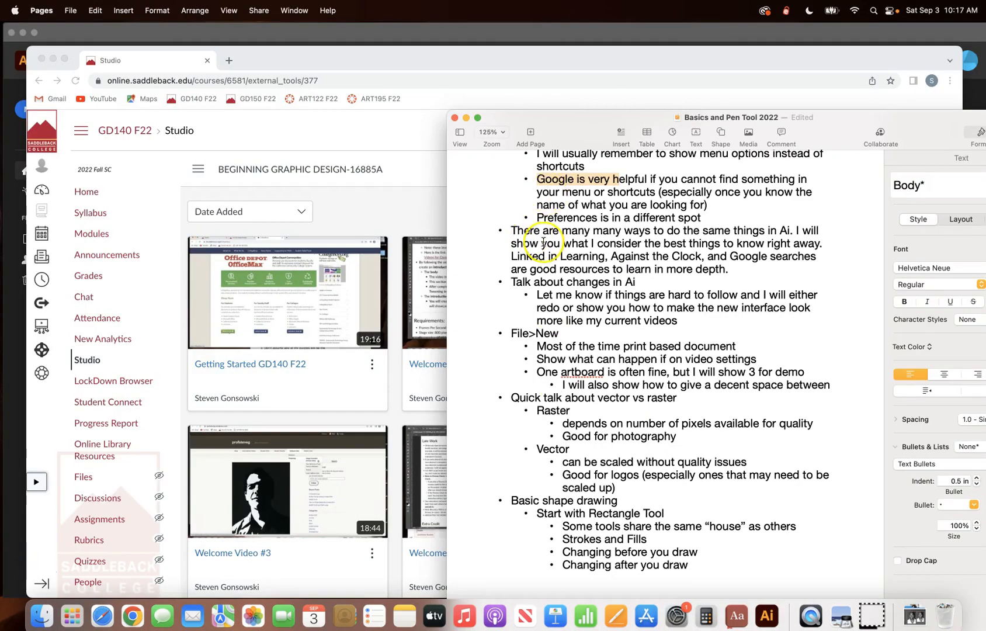
Step: Highlight the notes paragraph on the many ways to do the same things in Ai and shift the notes window
scroll(538, 236, "down", 2)
left_click(553, 228)
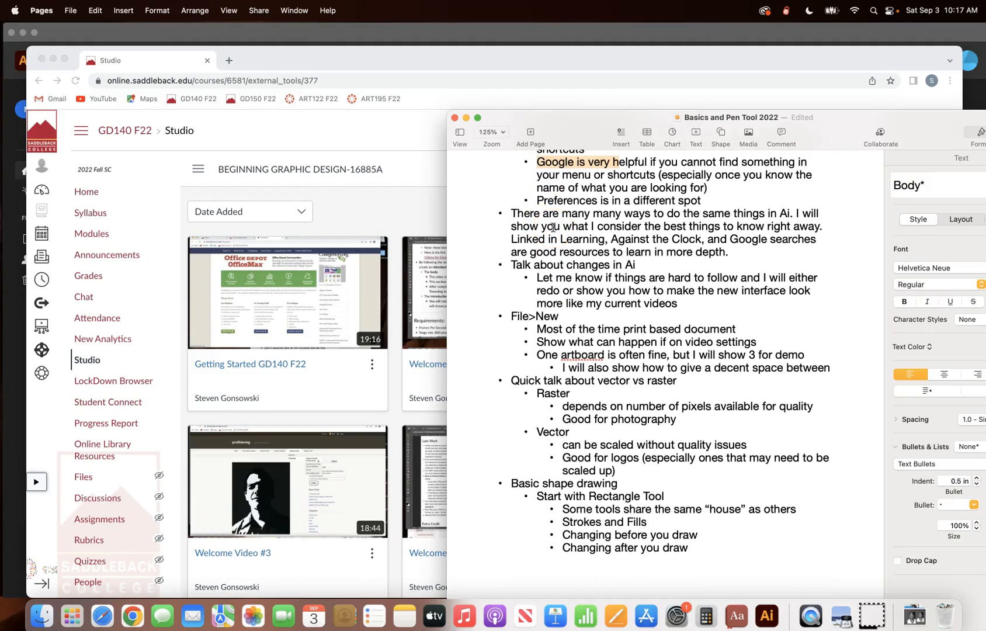
left_click(565, 224)
left_click_drag(510, 214, 829, 253)
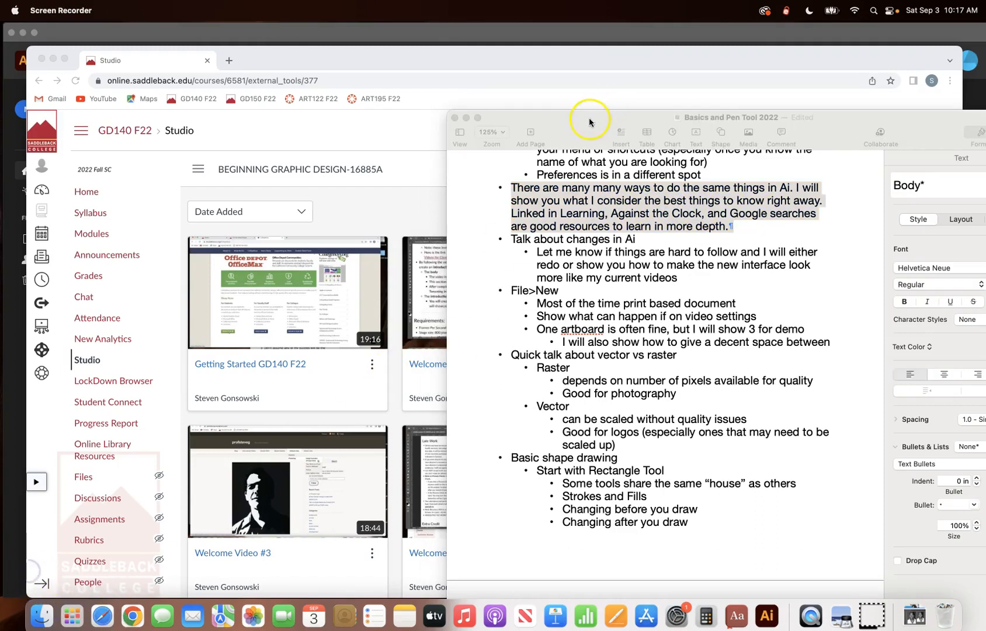
left_click_drag(617, 121, 655, 103)
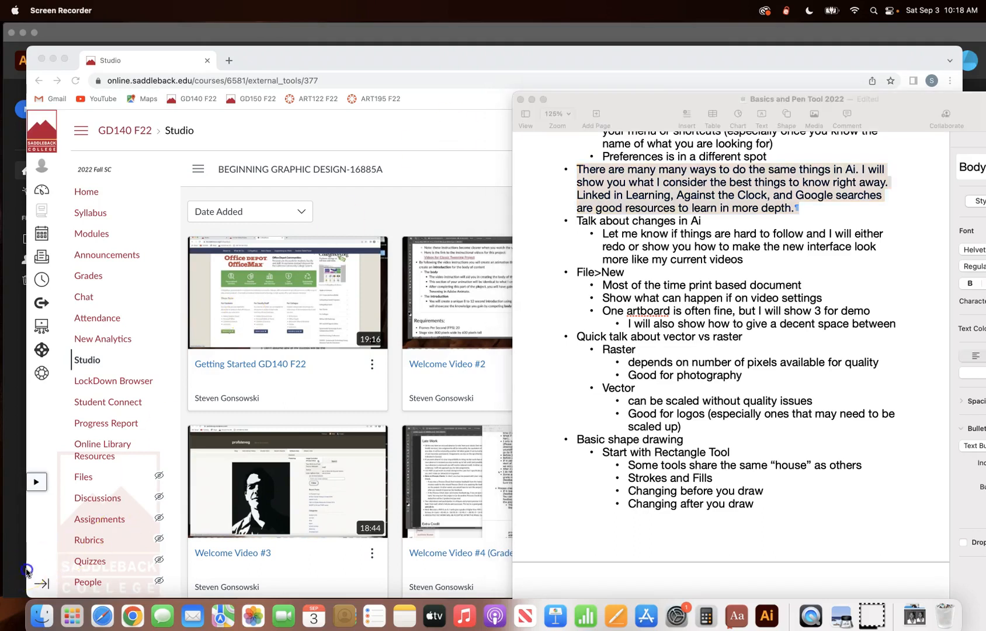
Step: Examine the File>New section of the notes about print documents and artboards
scroll(584, 234, "down", 3)
triple_click(638, 183)
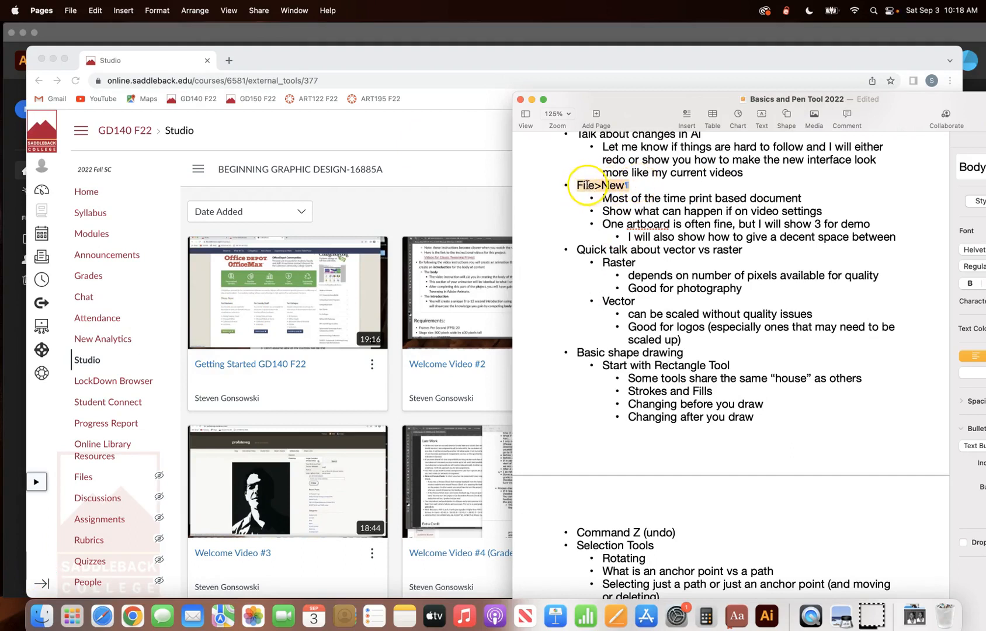
left_click(594, 184)
left_click_drag(596, 185, 601, 185)
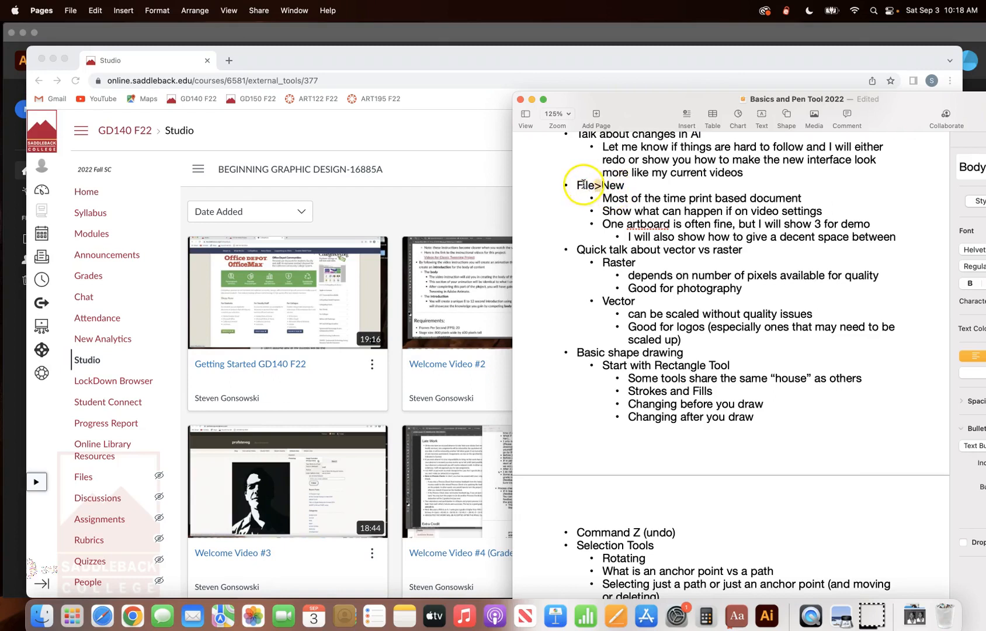
left_click(583, 184)
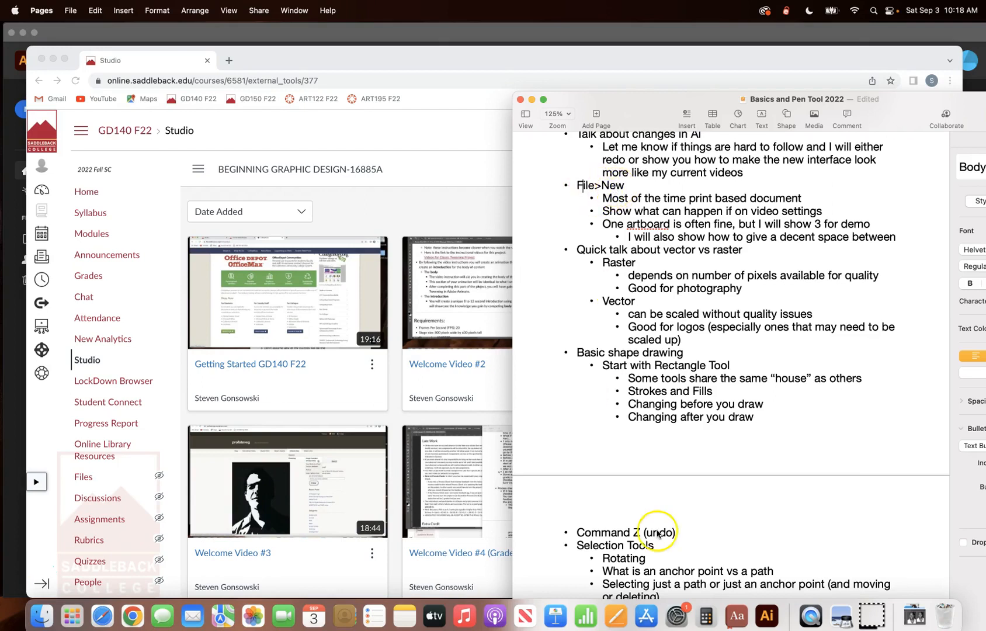
Step: Switch to Illustrator and start a new document, showing the Print presets with Letter selected
left_click(617, 618)
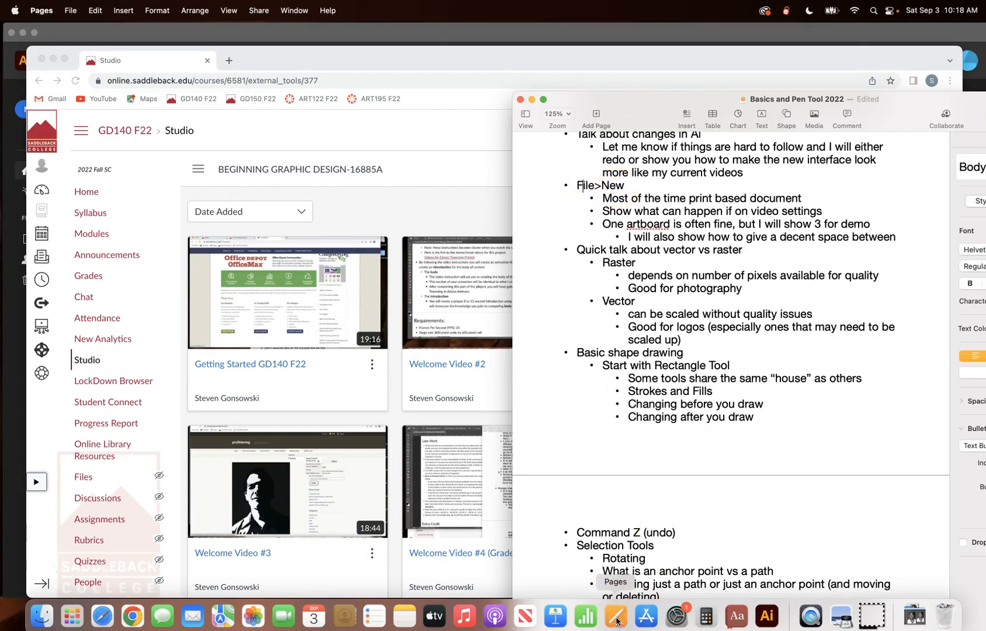
left_click(767, 617)
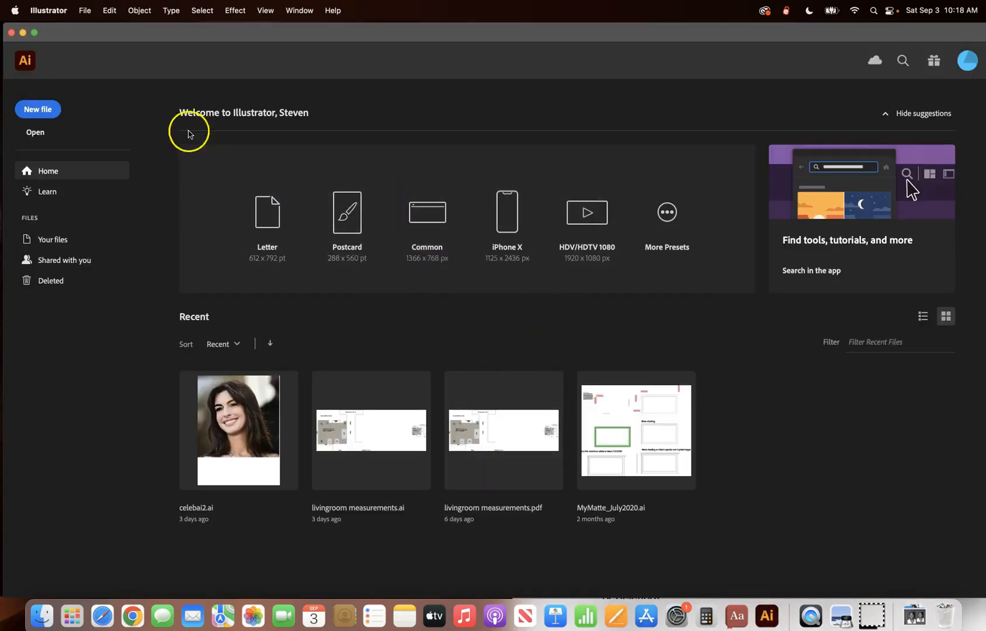
left_click(82, 10)
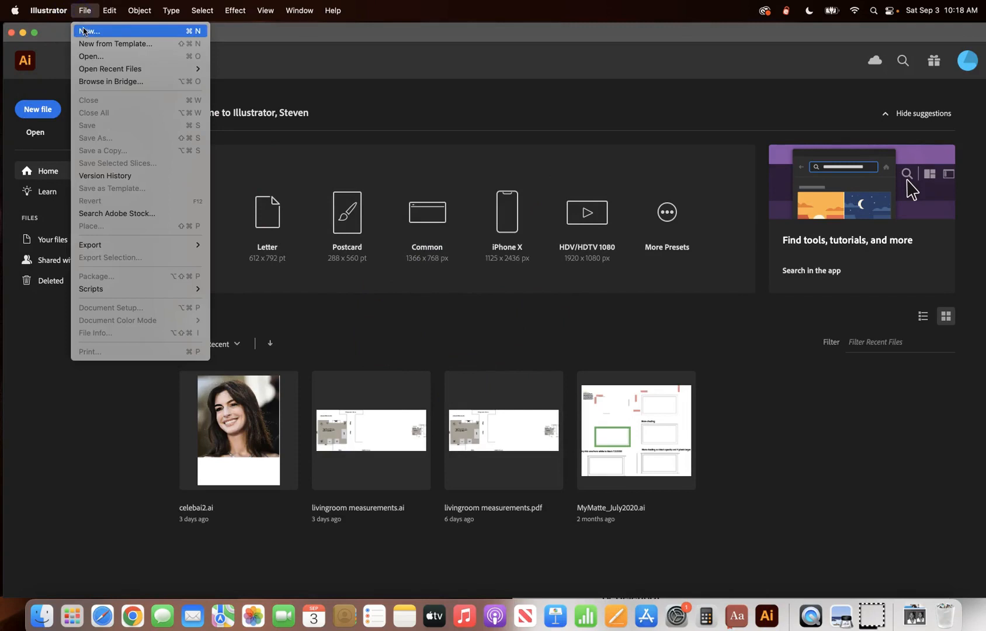
left_click(84, 31)
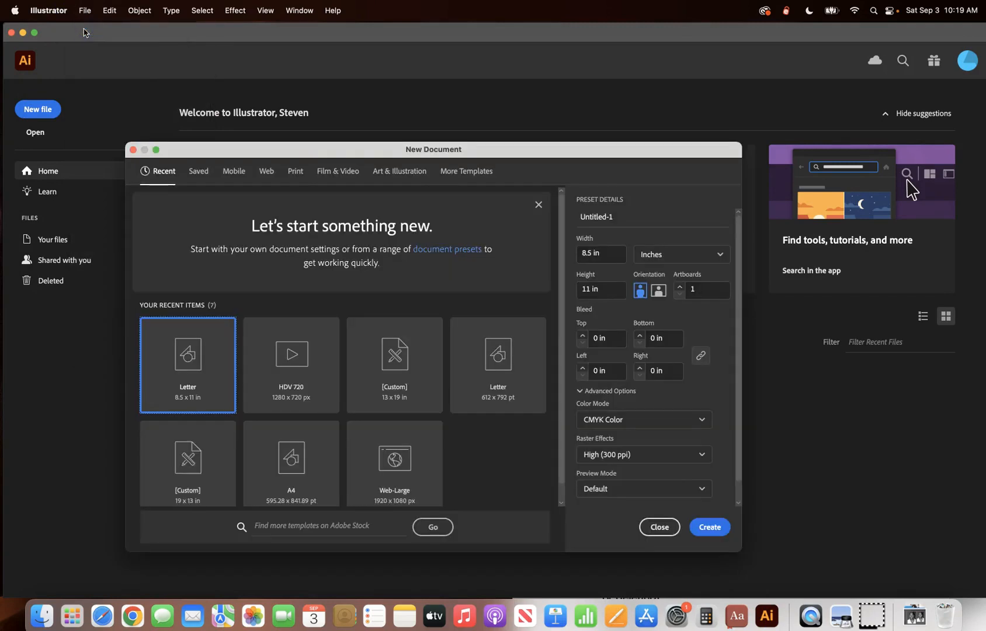
left_click_drag(489, 154, 495, 120)
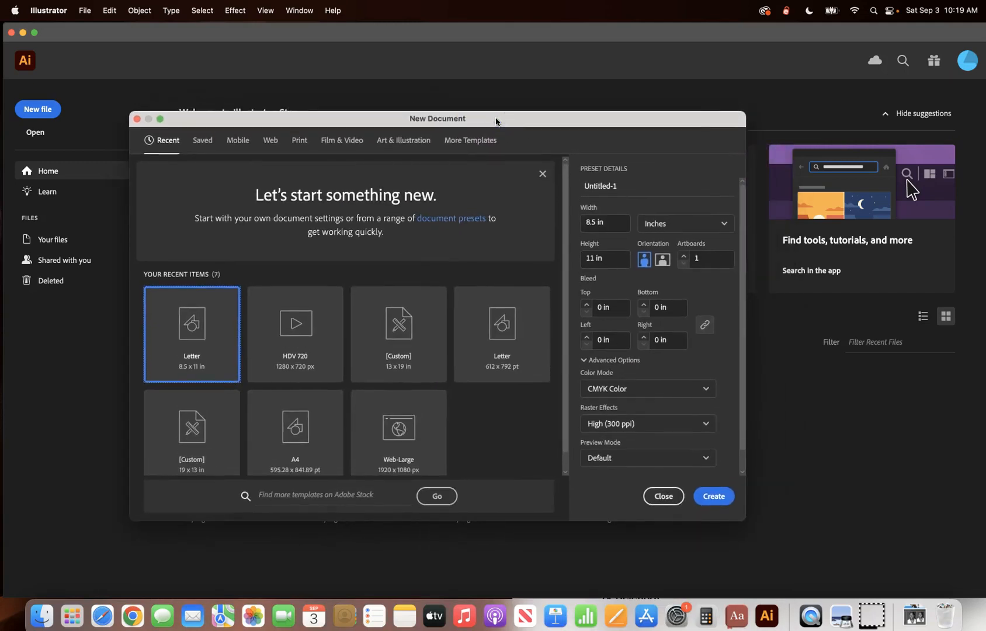
left_click(352, 240)
left_click(299, 142)
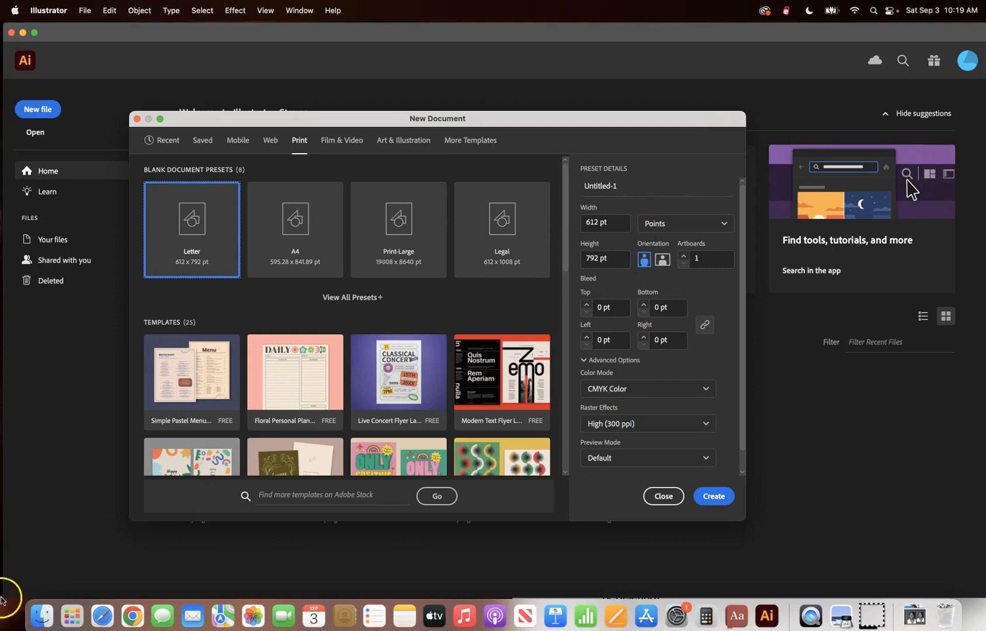
Step: Set the new document's measurement units to Inches
left_click(25, 570)
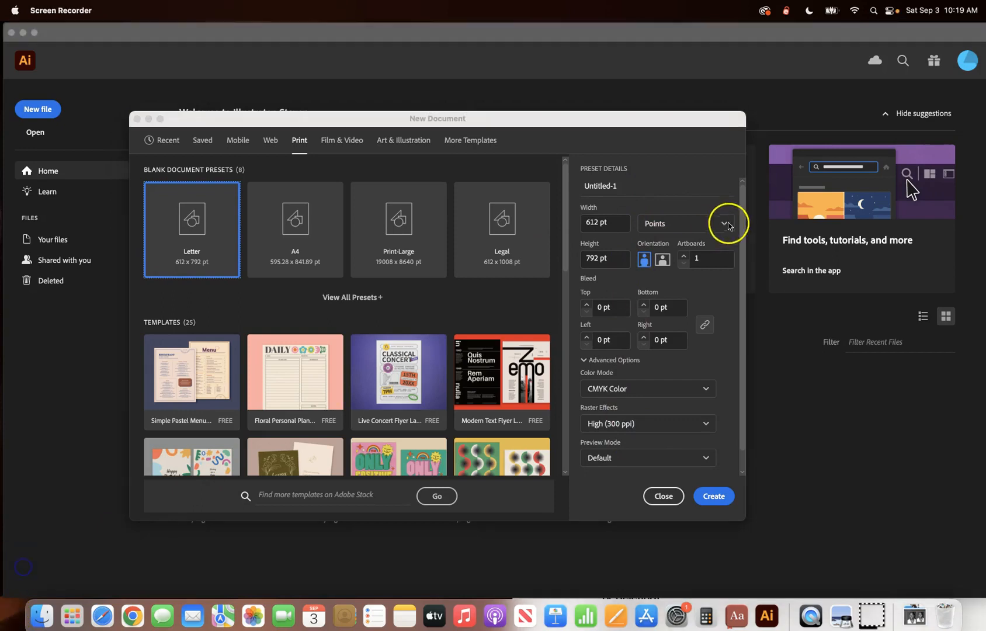
left_click(725, 226)
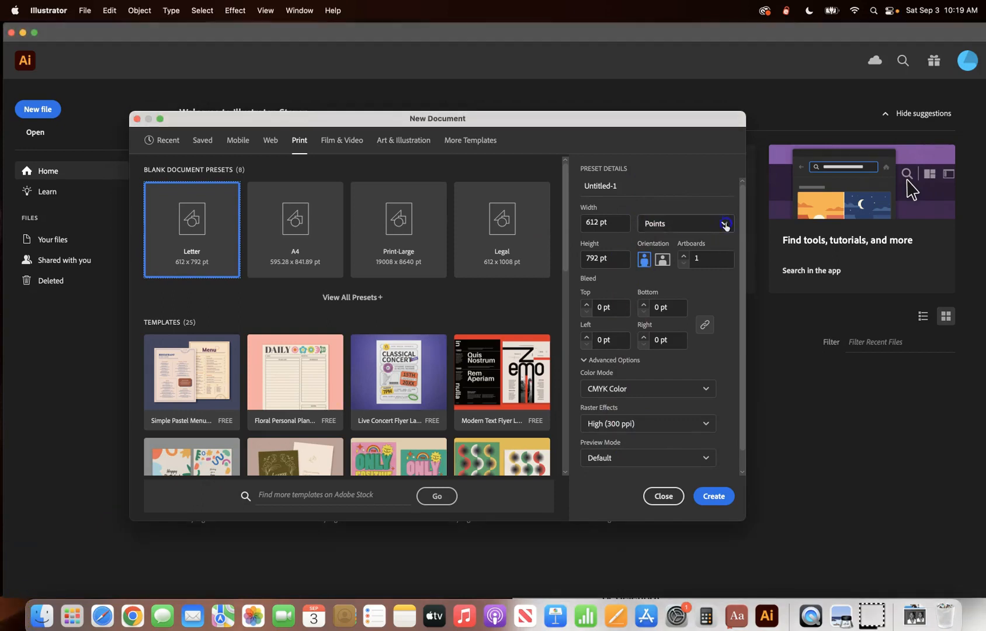
left_click(725, 225)
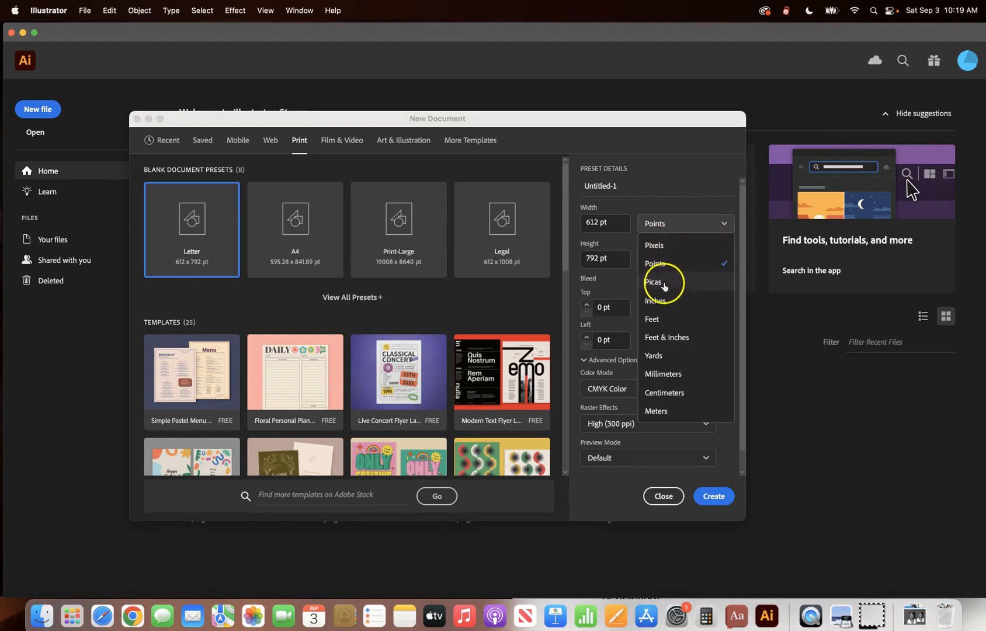
left_click(660, 300)
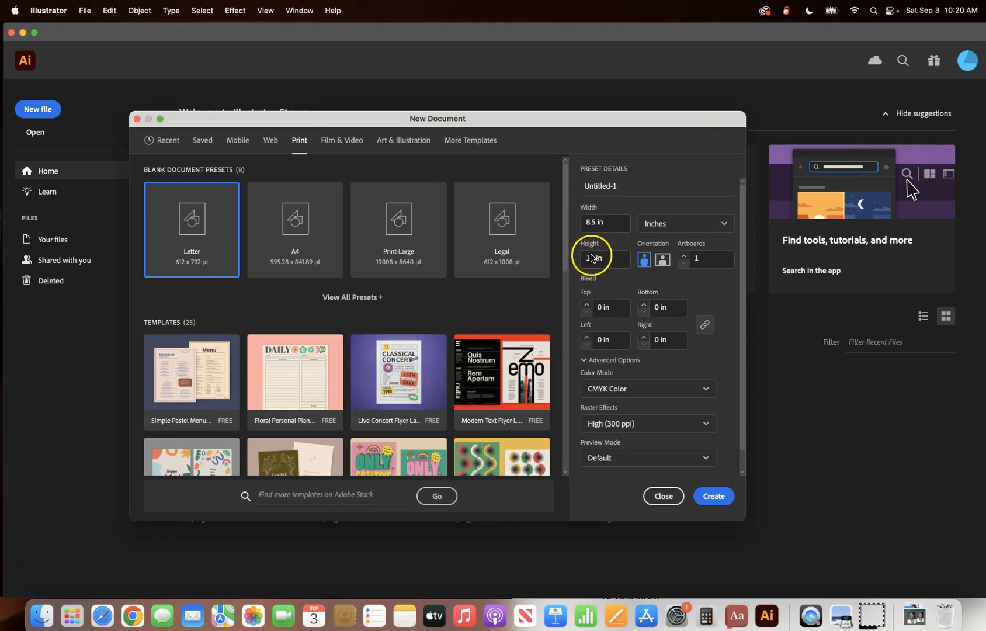
Step: Set the new document to landscape orientation with 2 artboards
left_click_drag(605, 222, 560, 220)
left_click(619, 223)
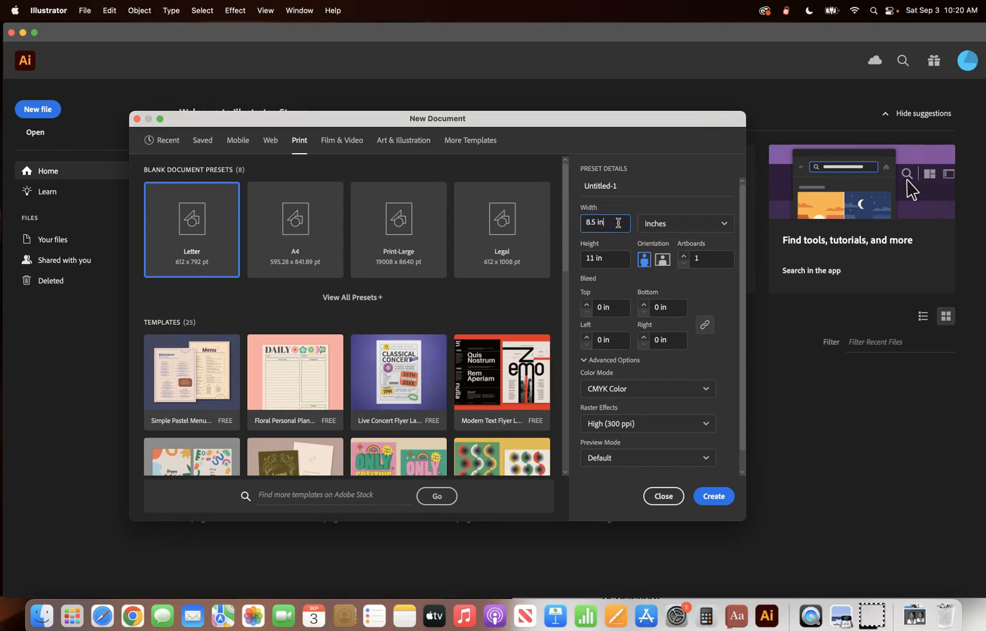
left_click_drag(618, 222, 591, 244)
left_click(663, 261)
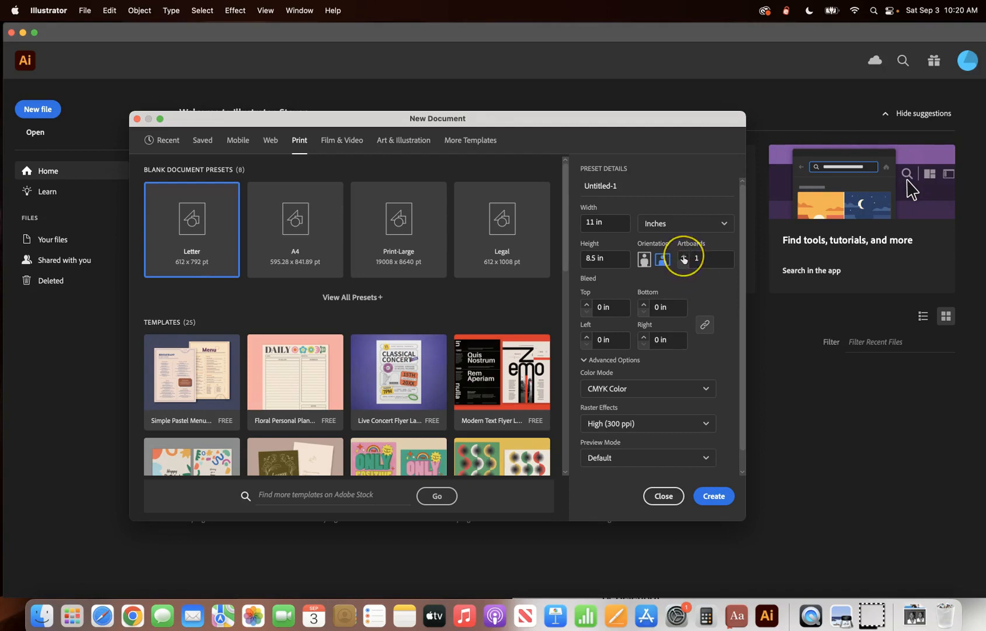
left_click(684, 259)
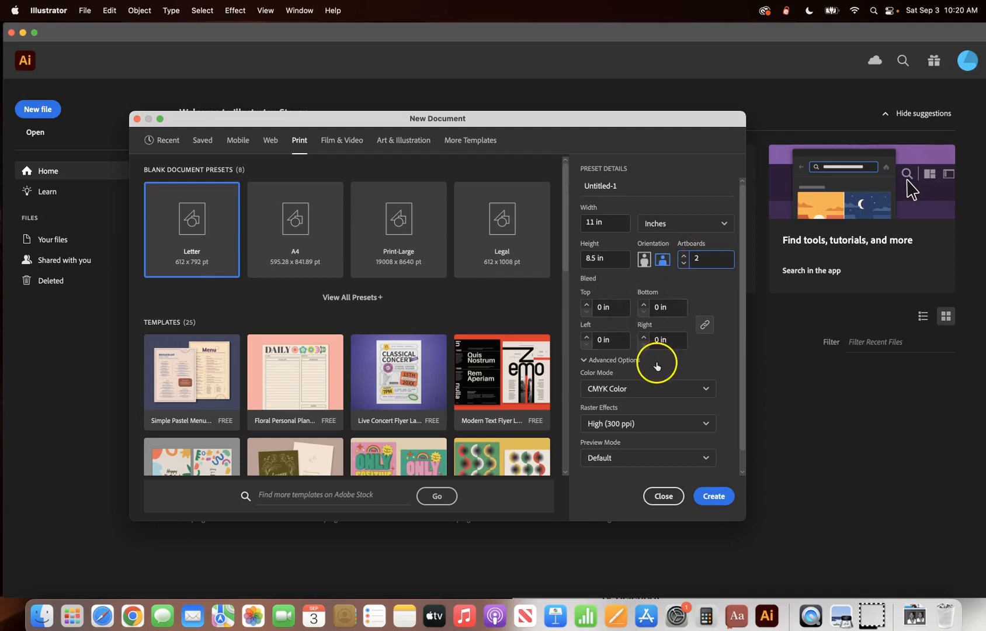
Step: Set the new document's color mode to RGB Color
left_click(706, 390)
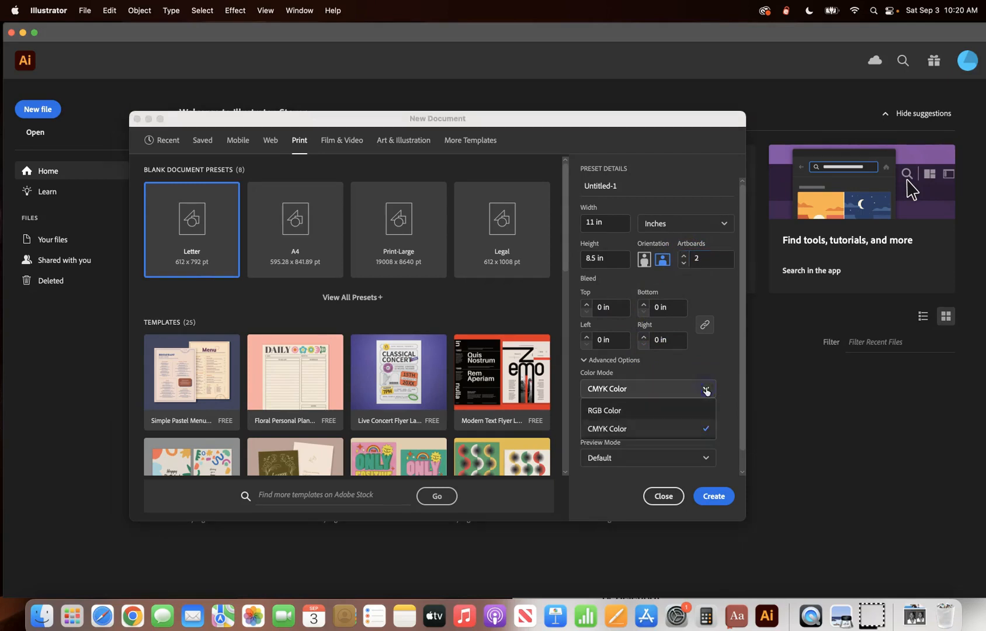
left_click(604, 411)
scroll(696, 367, "down", 1)
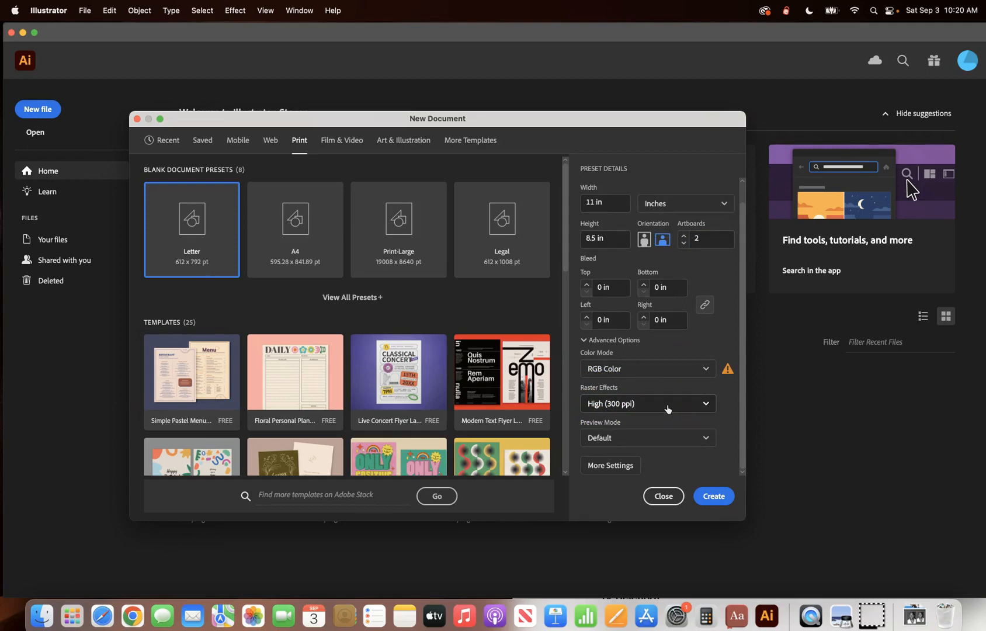
Step: Open the additional document settings and set the artboard spacing to 2 inches
left_click(610, 468)
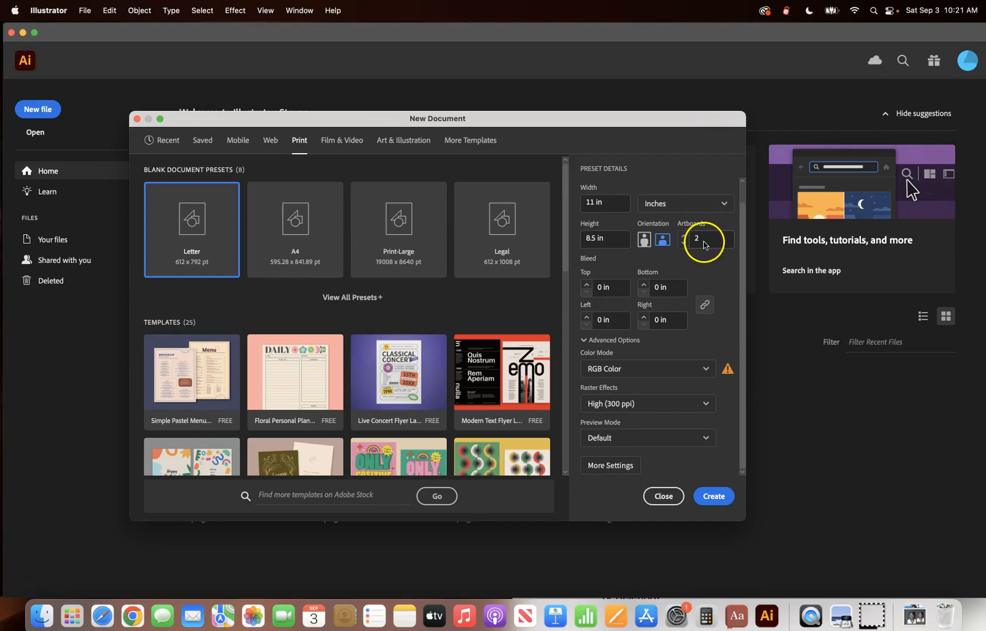
left_click(605, 468)
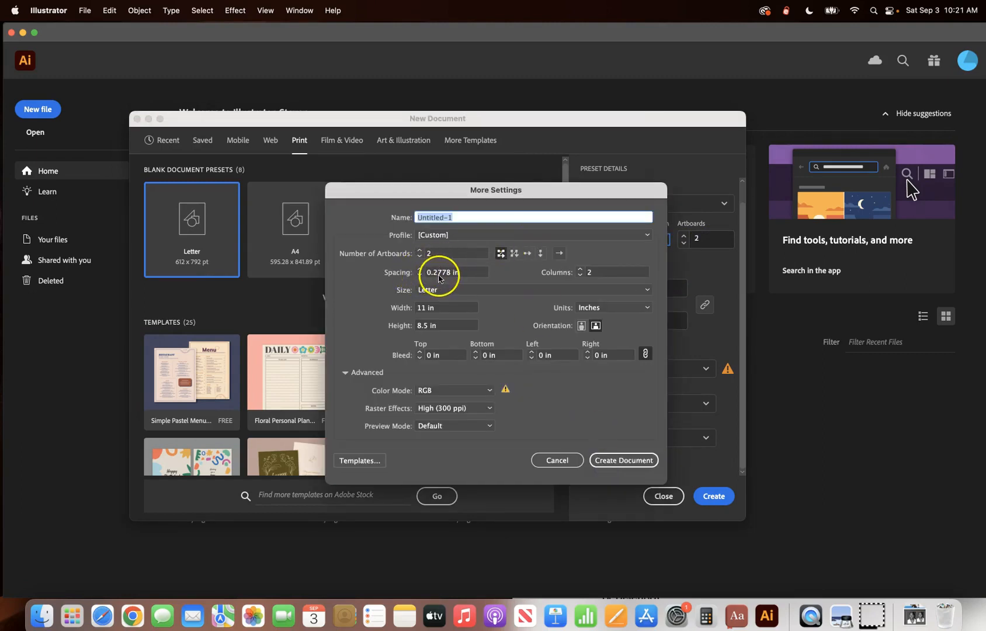
left_click(473, 271)
type("2")
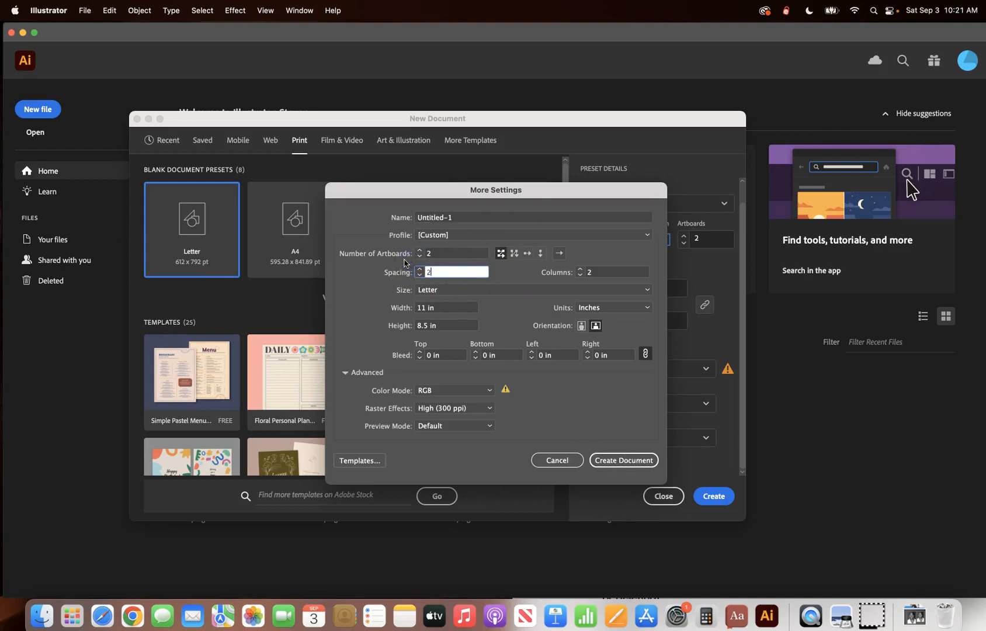
Step: Apply the 2-inch artboard spacing and create the new document
key("Tab")
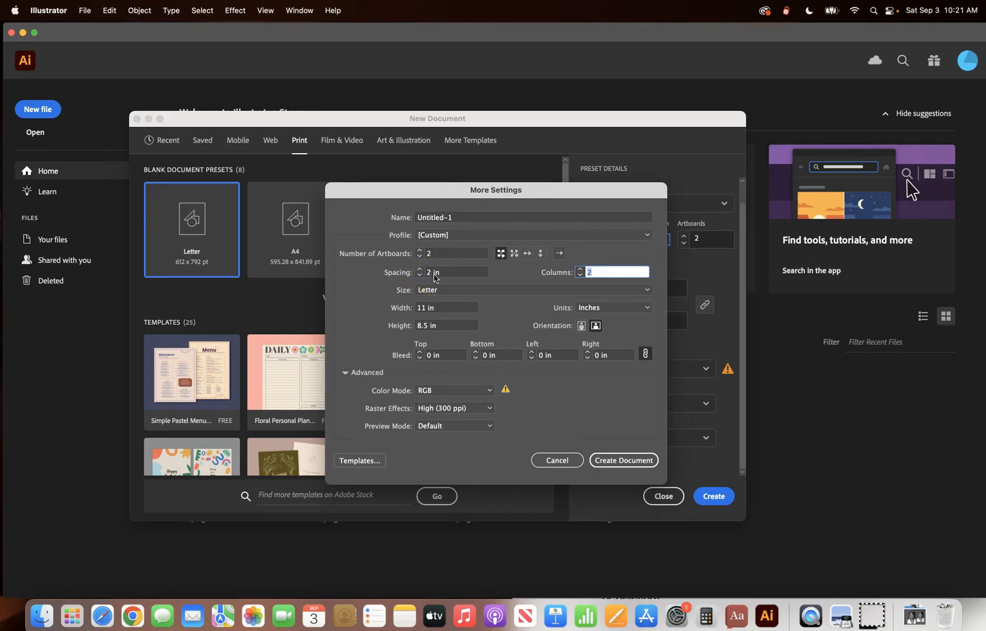
left_click(623, 461)
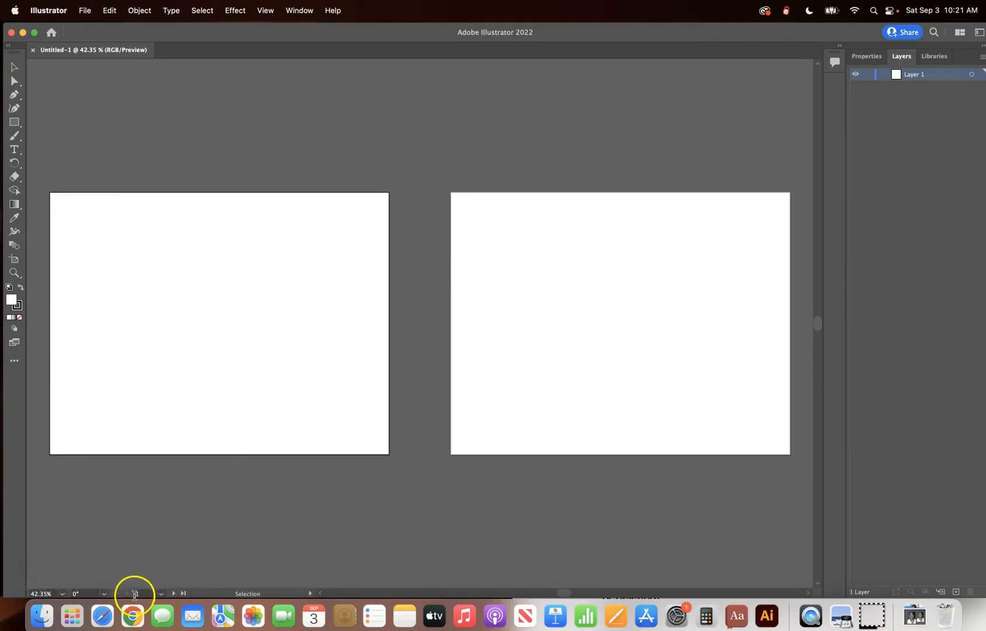
scroll(255, 478, "left", 1)
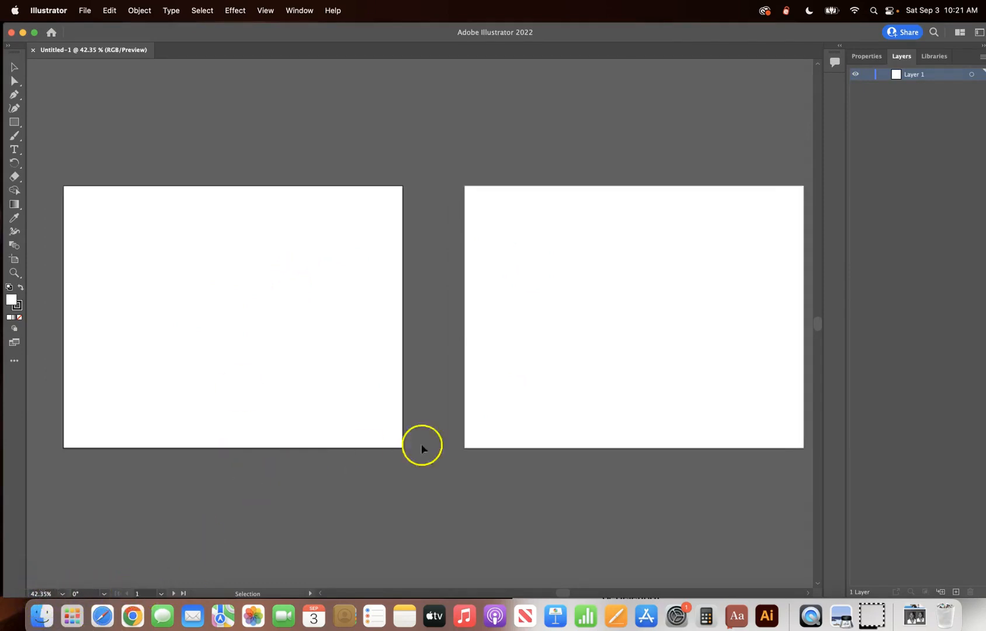
Step: Switch the active artboard back and forth between the two artboards, ending on the first
left_click(514, 392)
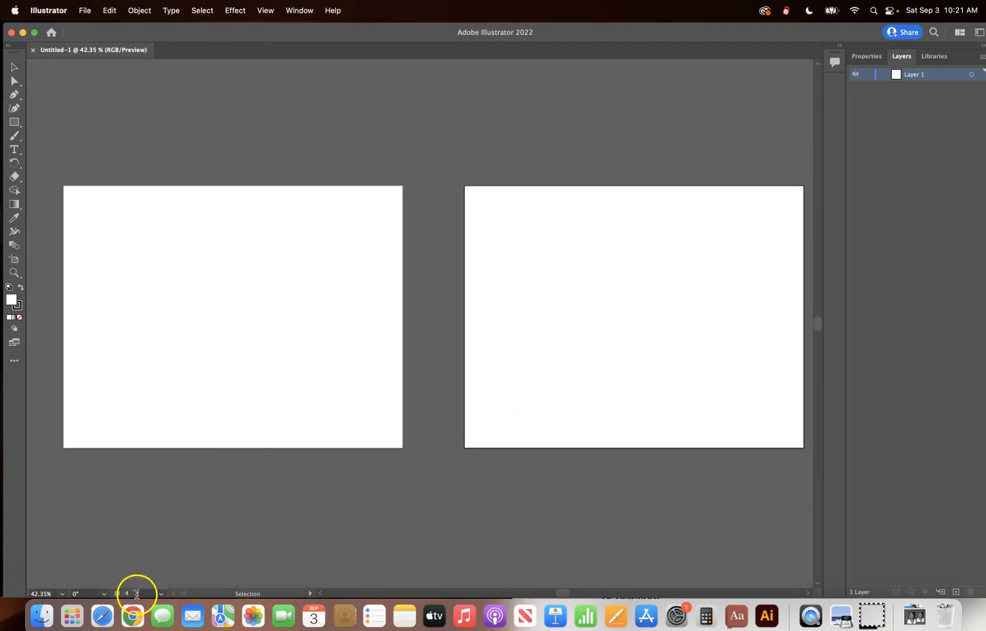
left_click(250, 294)
left_click(647, 250)
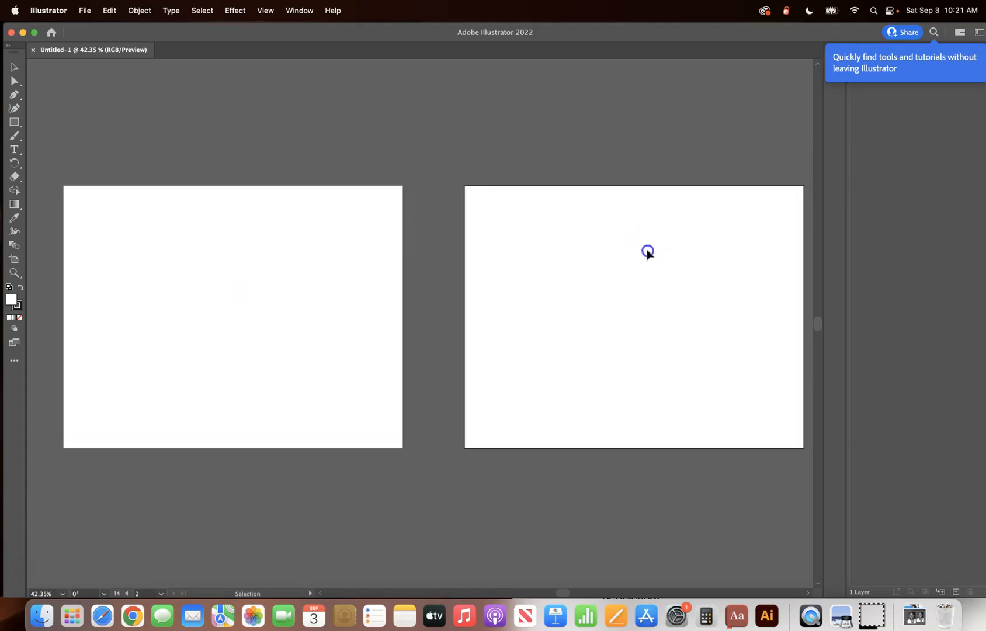
left_click(297, 288)
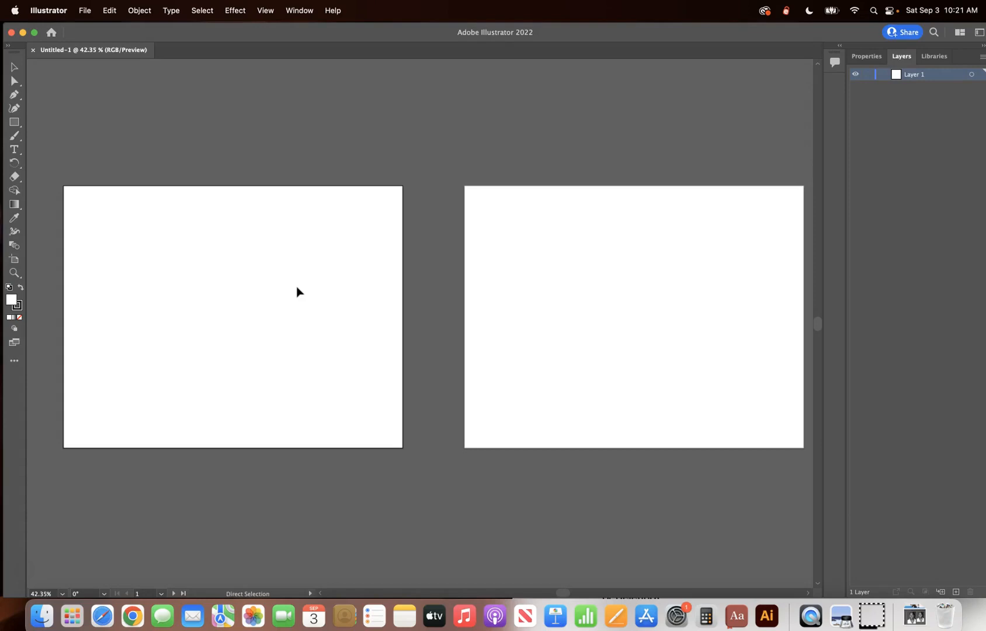
Step: Zoom out until the full canvas boundary around both artboards is in view, with the Selection tool active
key("super+minus")
key("super+minus")
key("super+minus")
key("super+minus")
key("super+minus")
key("super+minus")
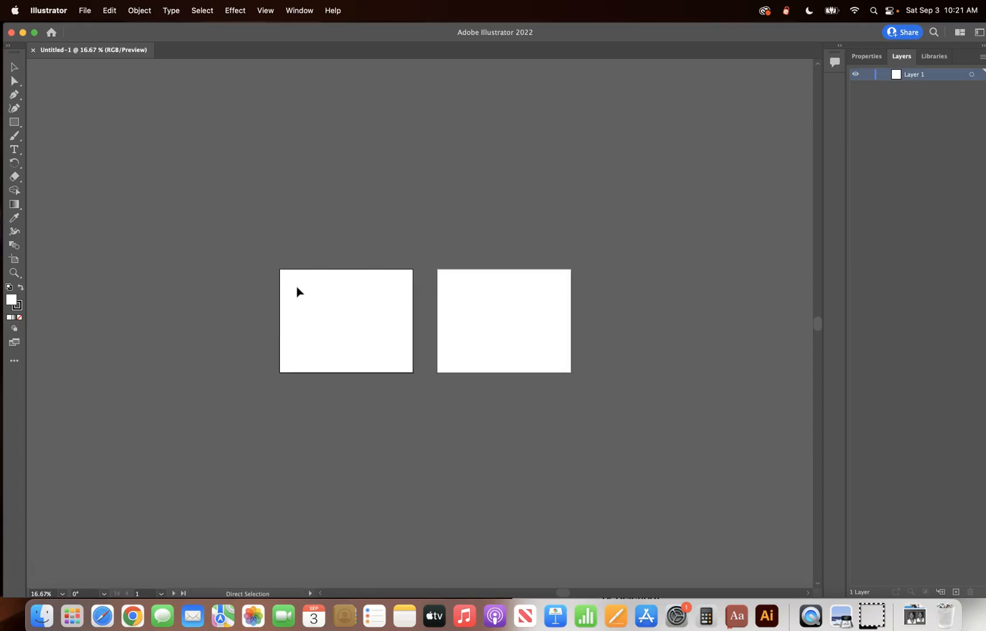
key("super+minus")
key("super+minus")
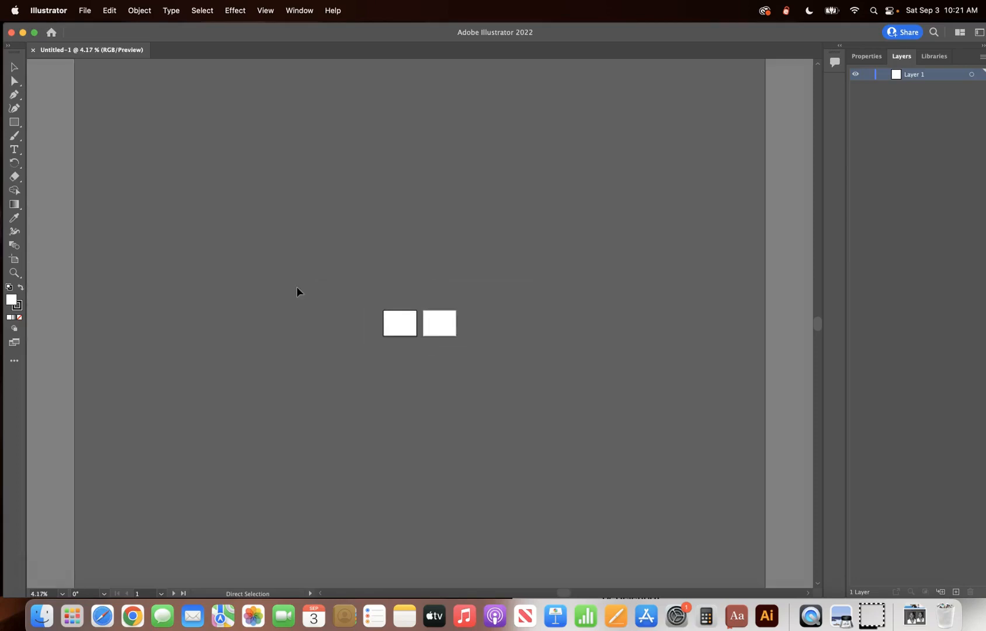
key("v")
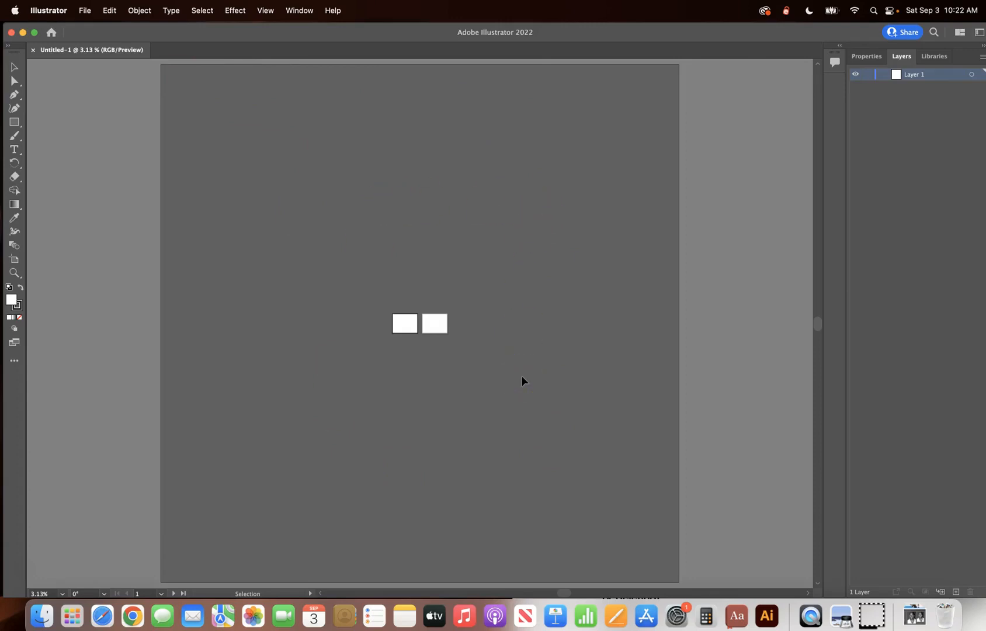
Step: Zoom in on the two artboards and back out to the full canvas at 3.13%
key("super+equal")
key("super+equal")
key("super+equal")
key("super+equal")
key("super+equal")
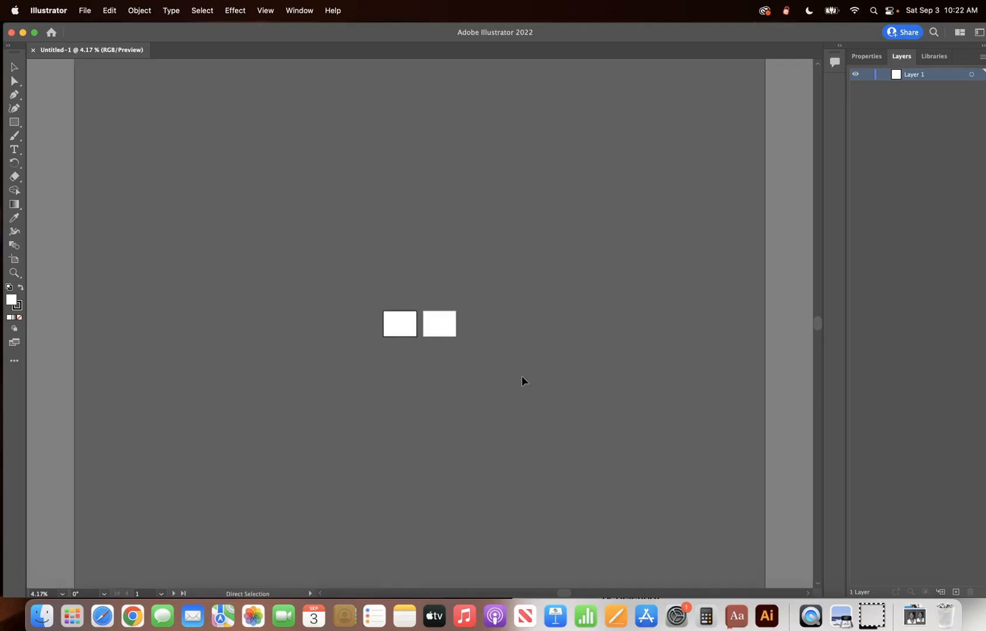
key("super+minus")
key("super+minus")
key("super+minus")
key("super+minus")
key("super+minus")
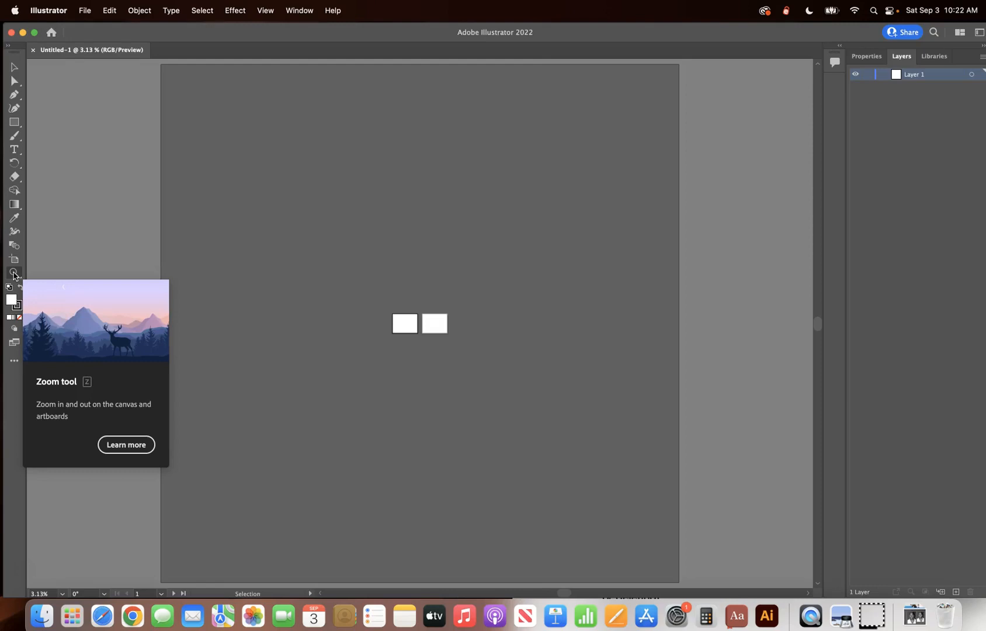
Step: Fit the first artboard in the window using the Hand tool and reduce the zoom to 50%
left_click_drag(14, 276, 69, 287)
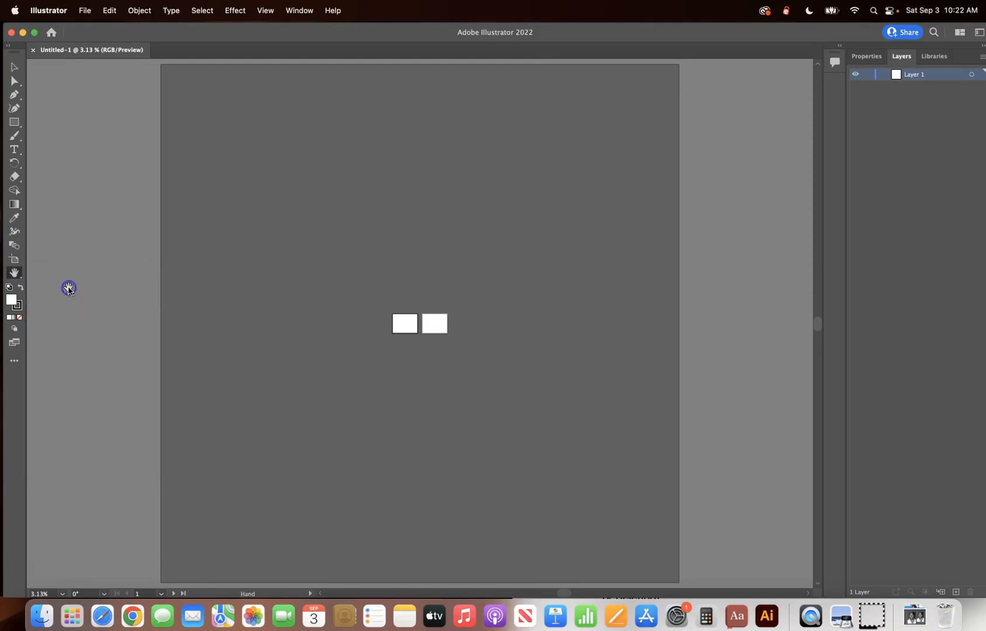
double_click(14, 273)
left_click(145, 511)
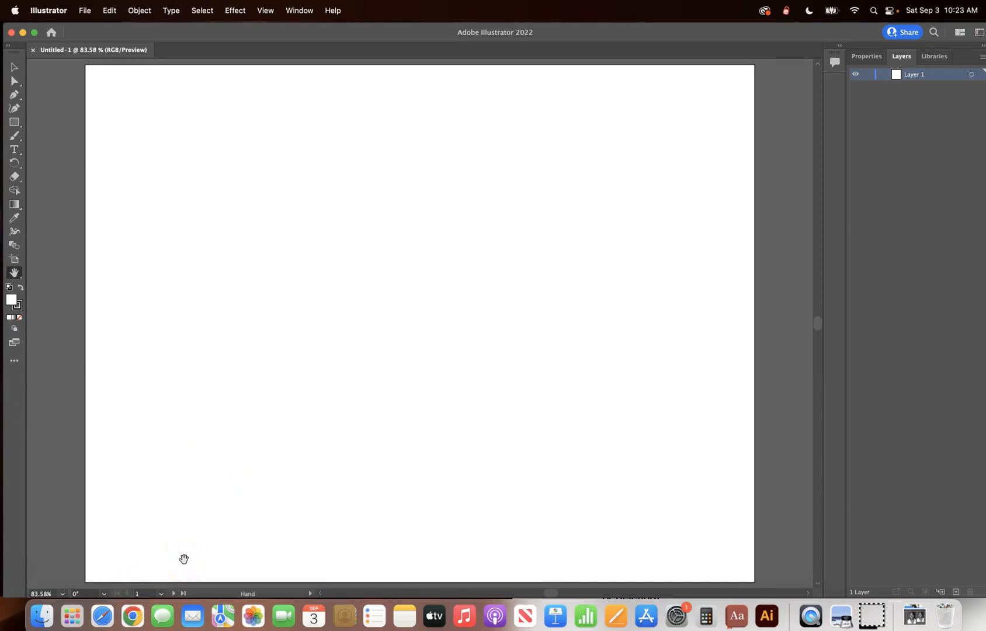
key("super+minus")
key("super+minus")
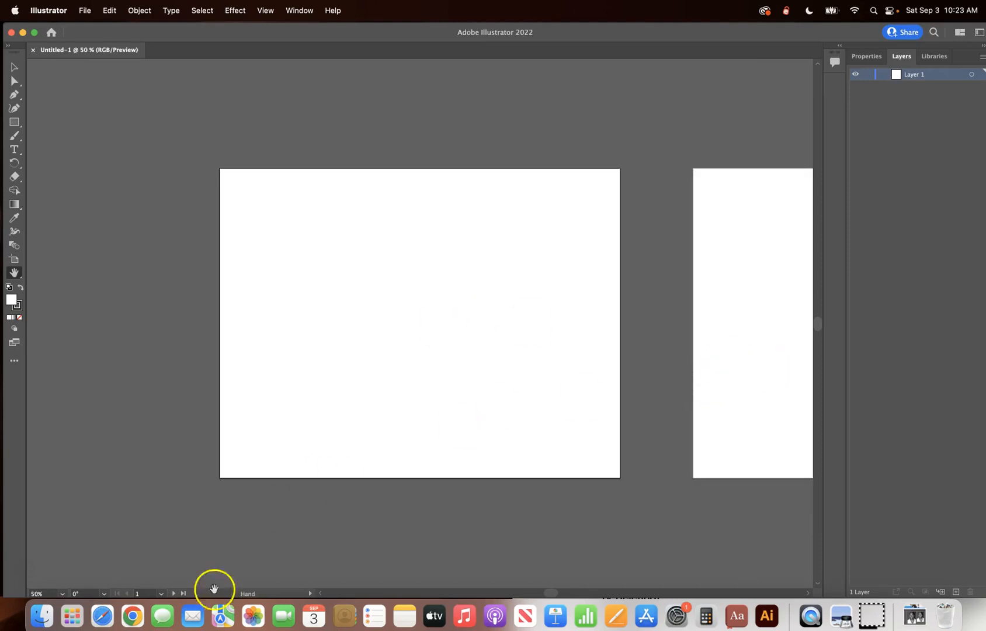
Step: Check the lesson outline in Pages and return to Illustrator
key("super+Tab")
left_click_drag(640, 110, 760, 109)
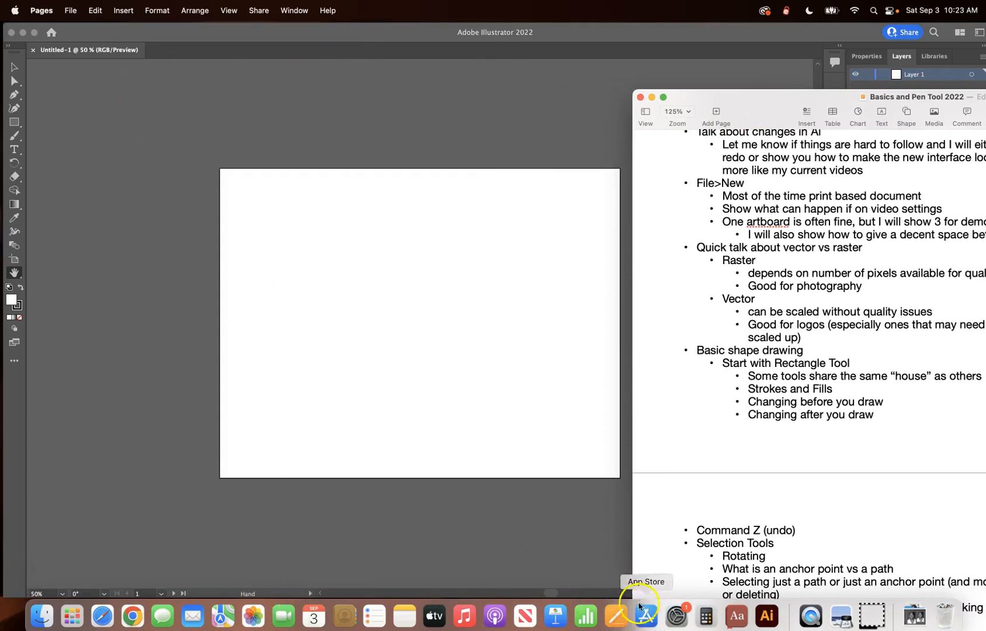
left_click(767, 615)
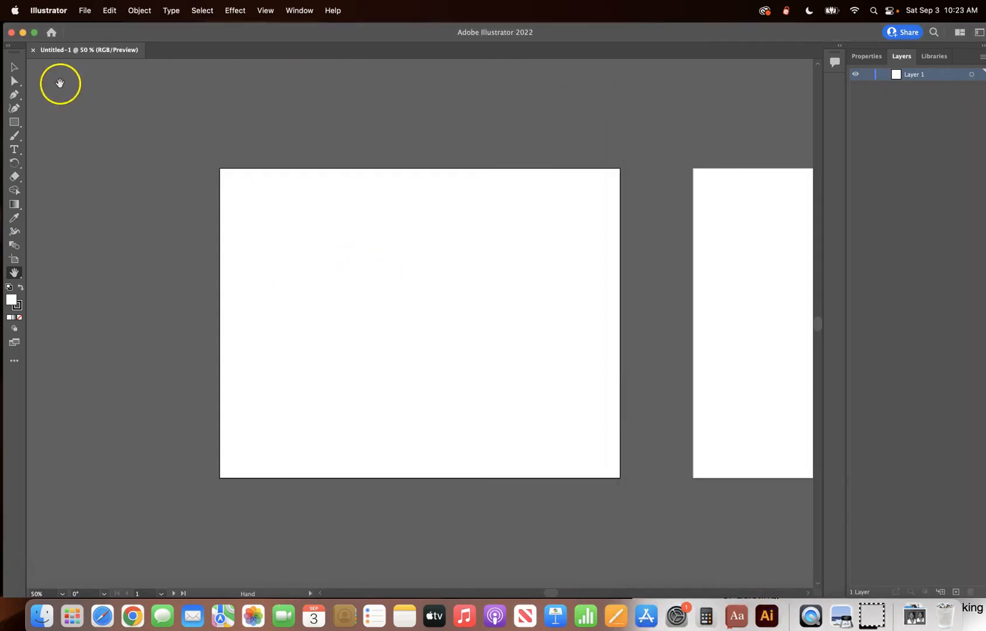
Step: Create a sample document from the HDV 720 Film & Video preset and close it after inspecting its canvas
left_click(85, 11)
left_click(87, 28)
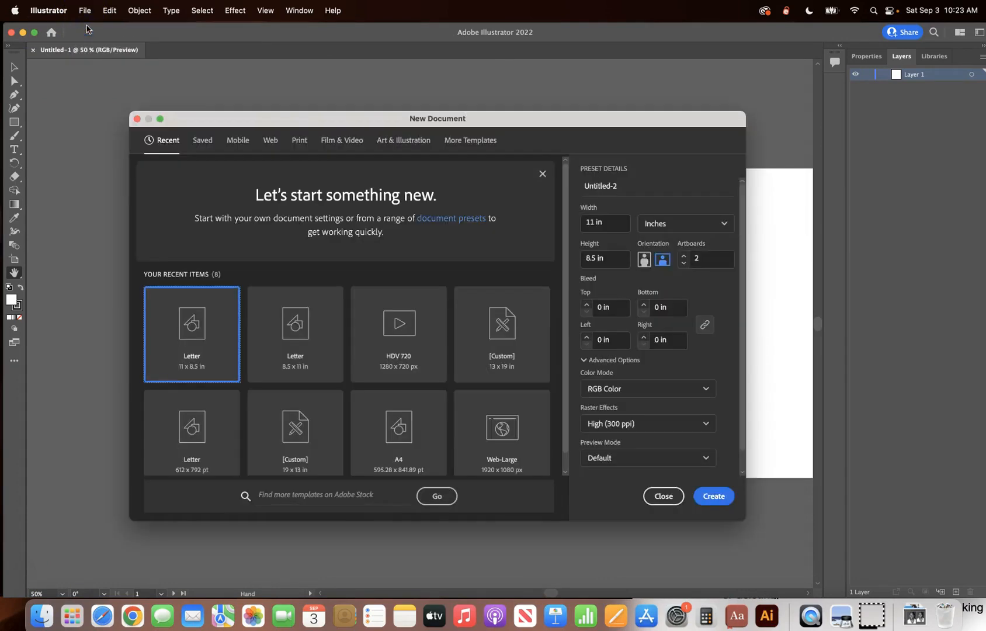
left_click(341, 142)
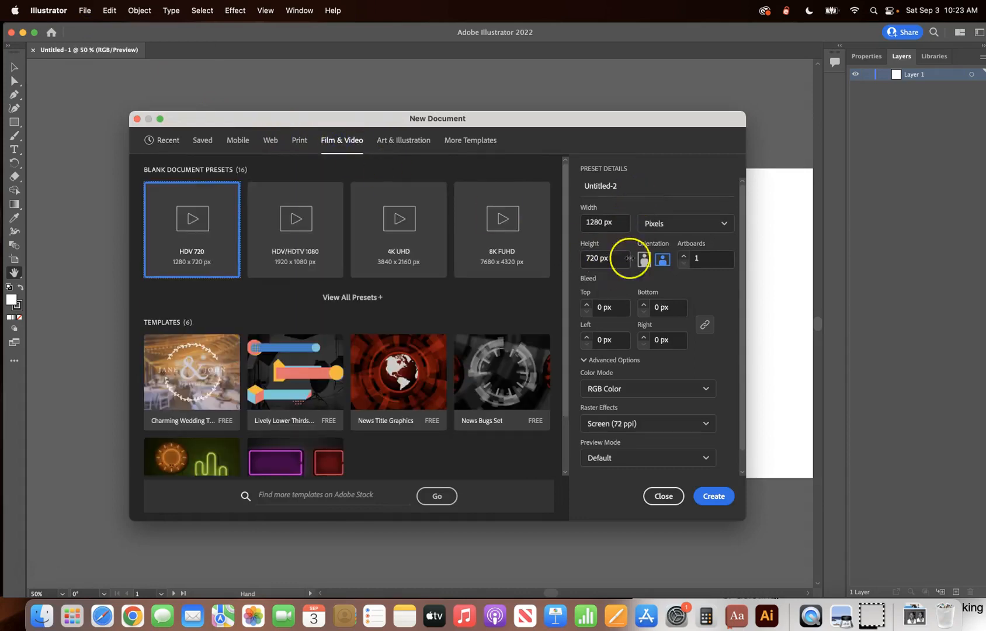
left_click(713, 496)
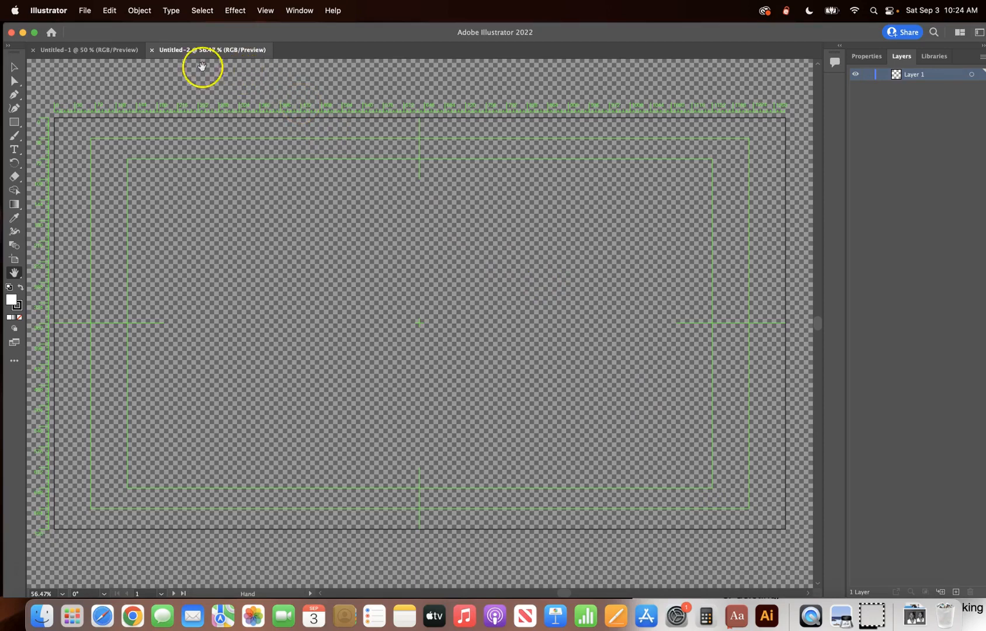
left_click(151, 52)
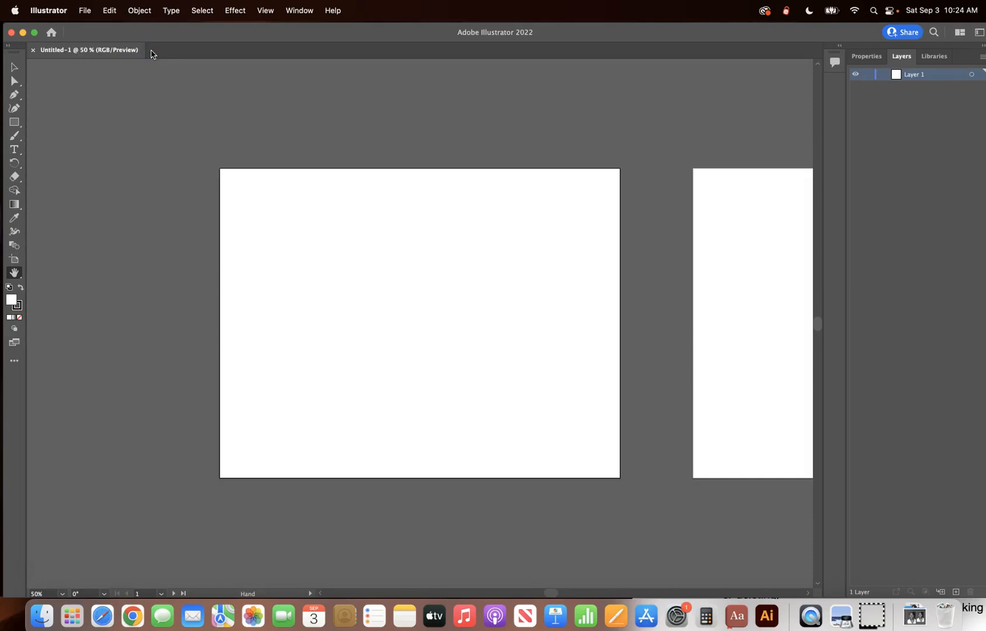
Step: Open the new document settings and show the Print presets
left_click(85, 10)
left_click(88, 33)
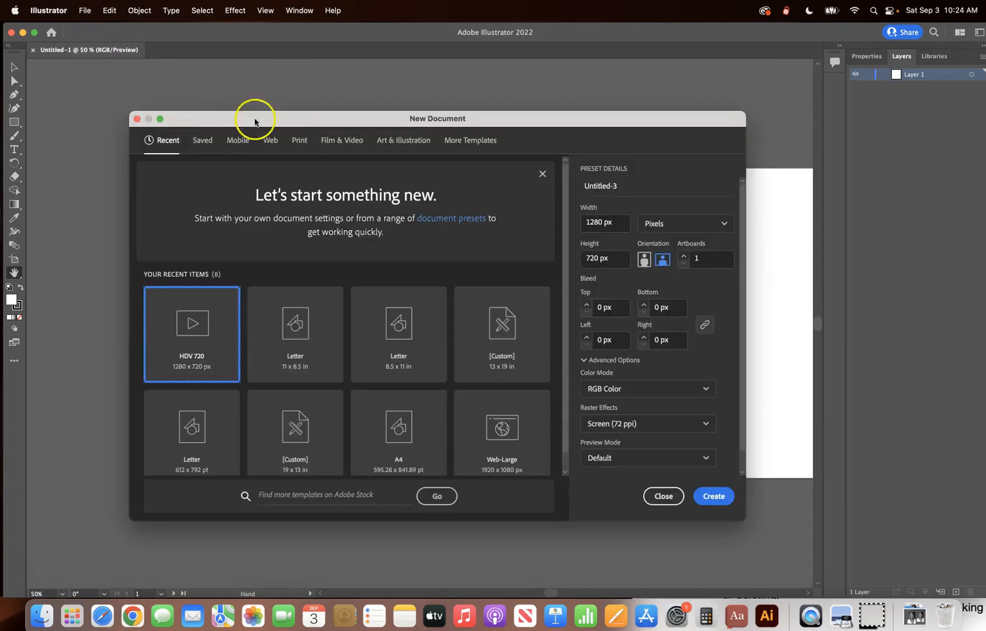
left_click(301, 141)
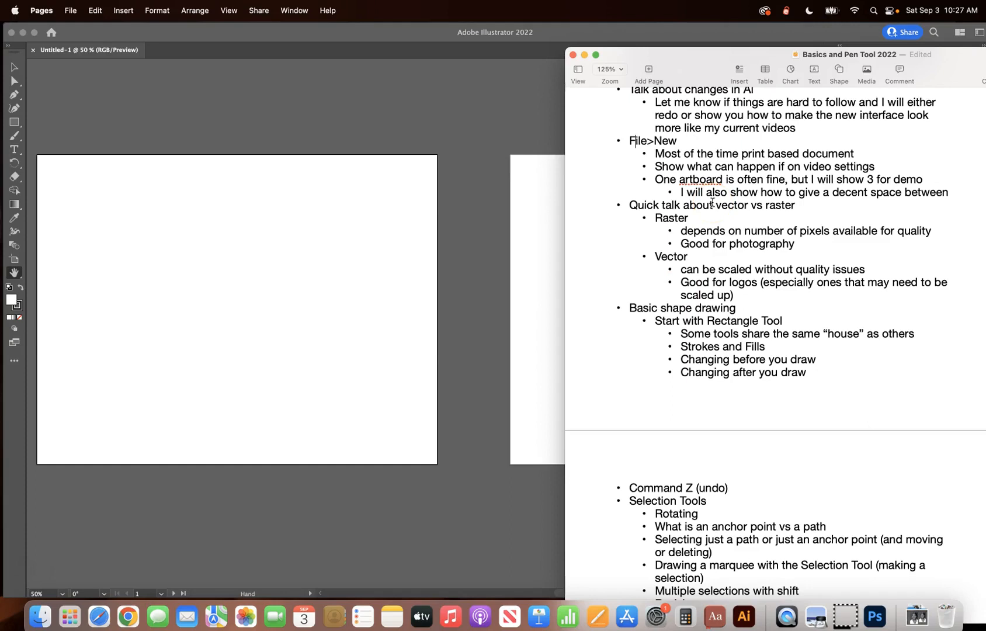
Step: Highlight the Vector and Raster headings in the Pages lesson outline
left_click(655, 255)
left_click_drag(655, 255, 696, 255)
double_click(692, 218)
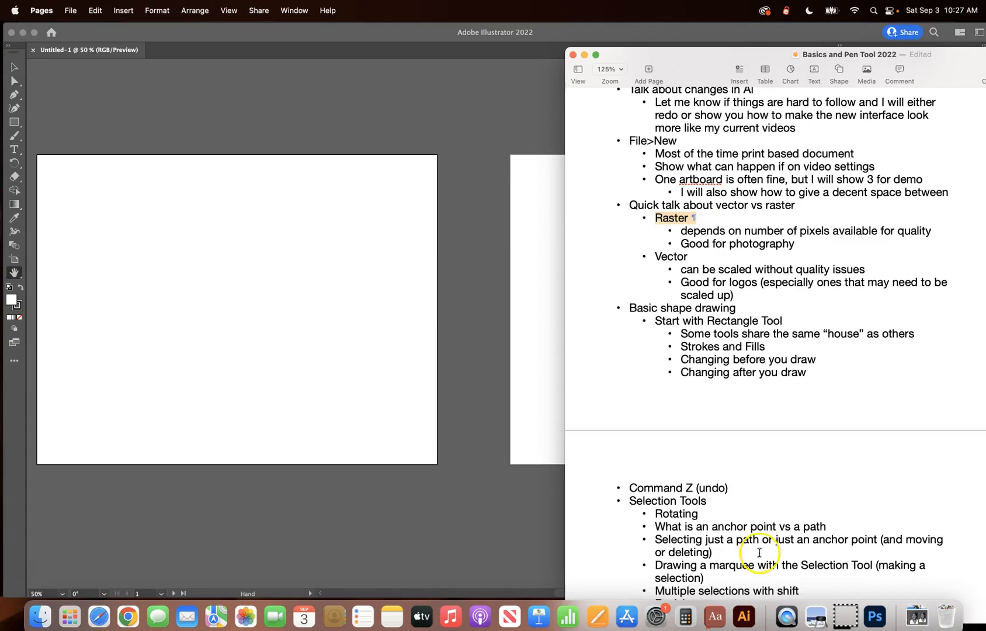
Step: Switch to Photoshop and zoom in on the hummingbird's head to about 3690% to examine the individual pixels
left_click(875, 616)
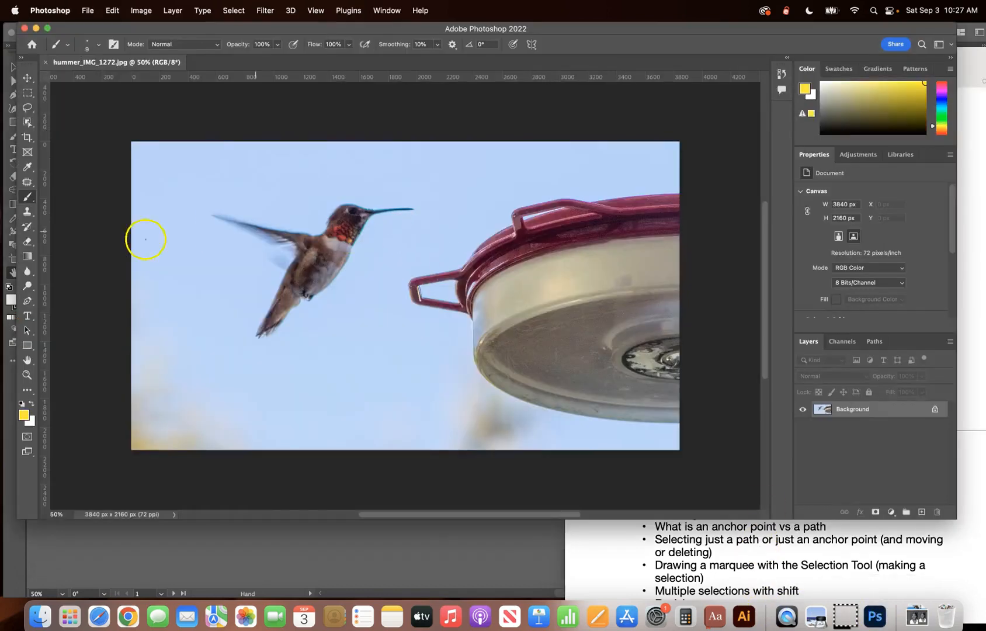
left_click(27, 375)
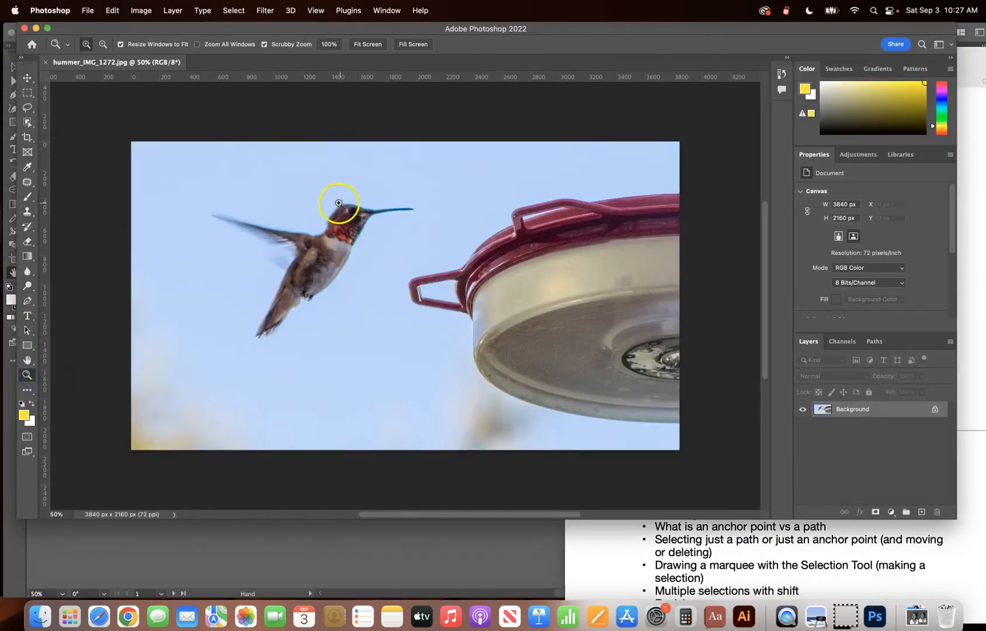
left_click_drag(327, 194, 385, 276)
left_click_drag(328, 227, 396, 333)
left_click_drag(456, 224, 528, 365)
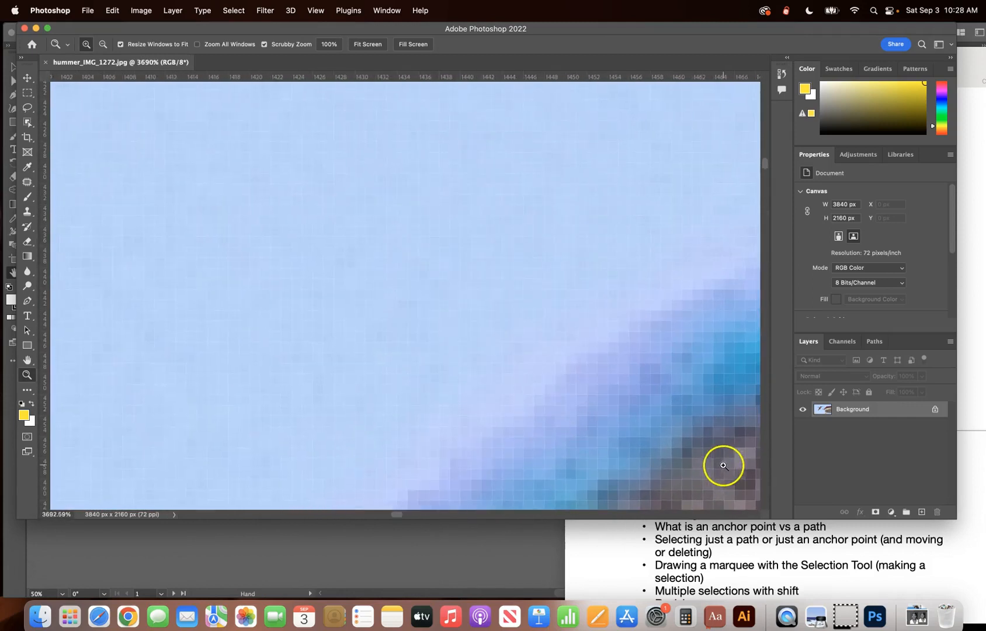
left_click(678, 415)
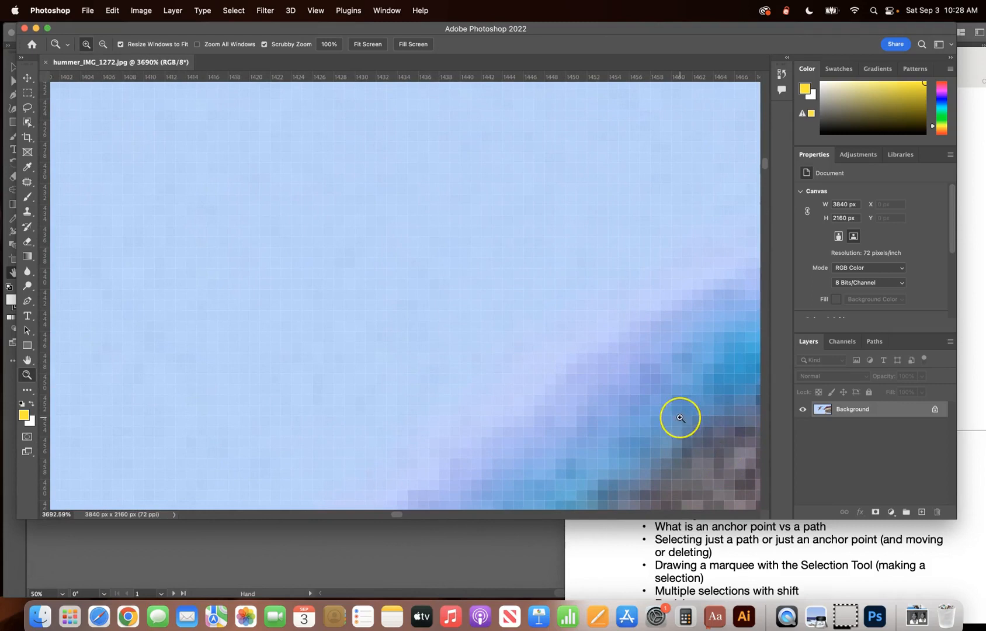
left_click(674, 416)
Step: Zoom the hummingbird photo back out to 25% to view the whole image
key("super+1")
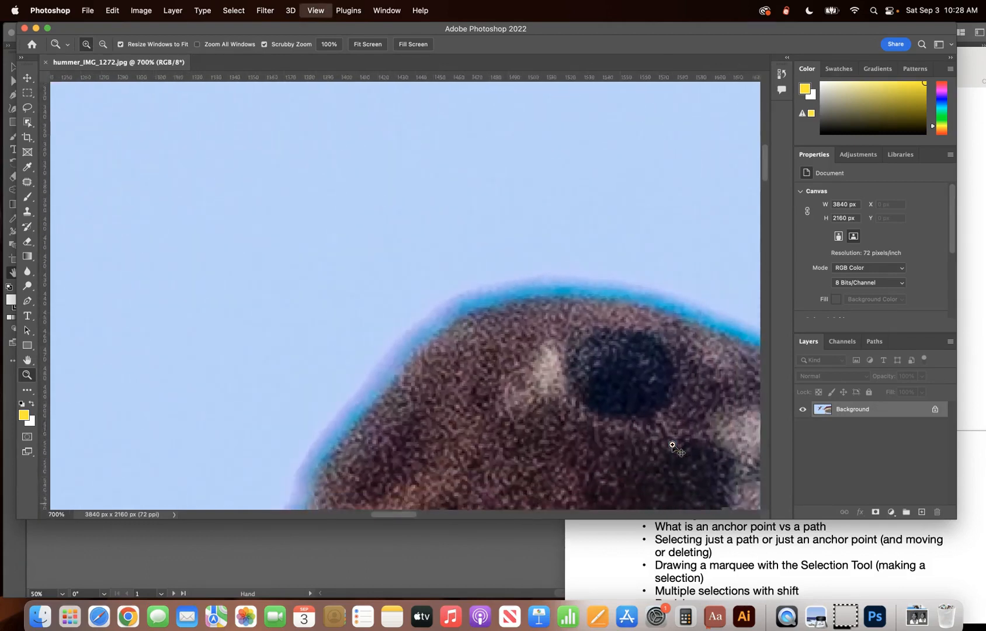
key("super+minus")
key("super+minus")
key("super+minus")
key("super+minus")
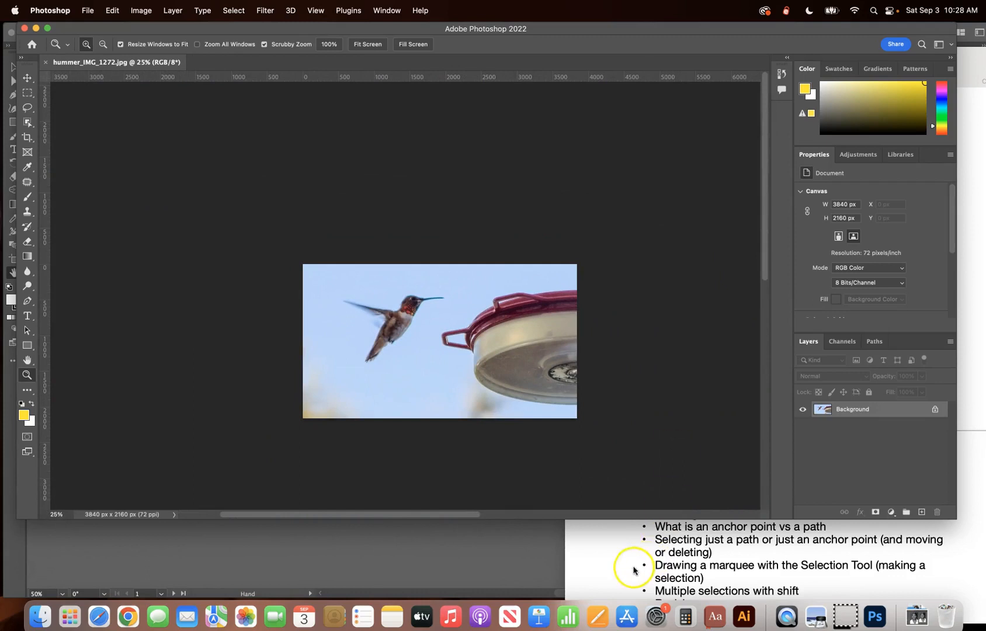
Step: Review the raster and vector notes in Pages, undoing the accidental move of the Raster heading
left_click(614, 562)
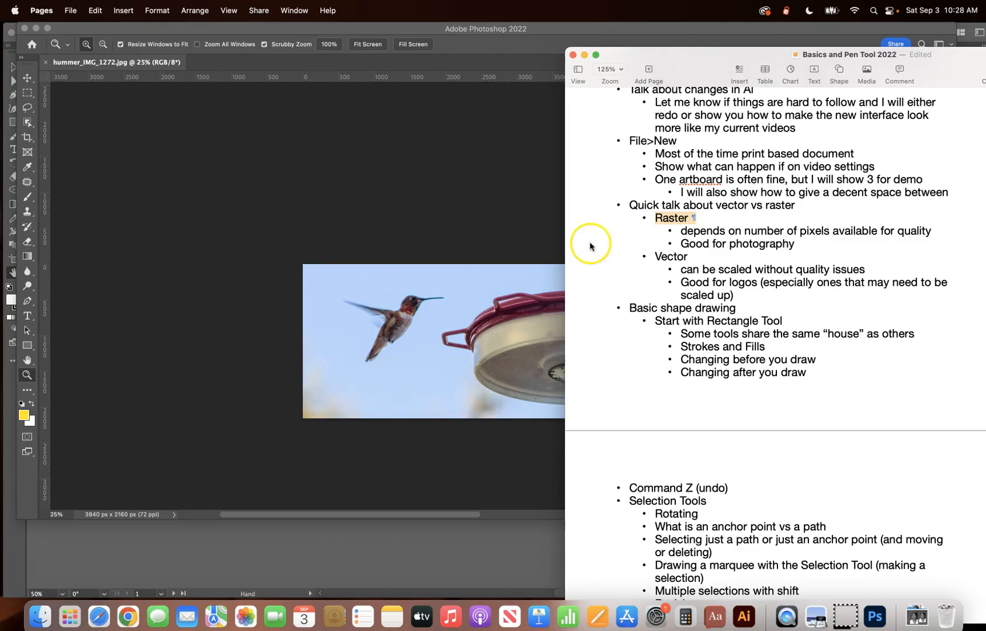
left_click(710, 230)
left_click_drag(710, 230, 774, 236)
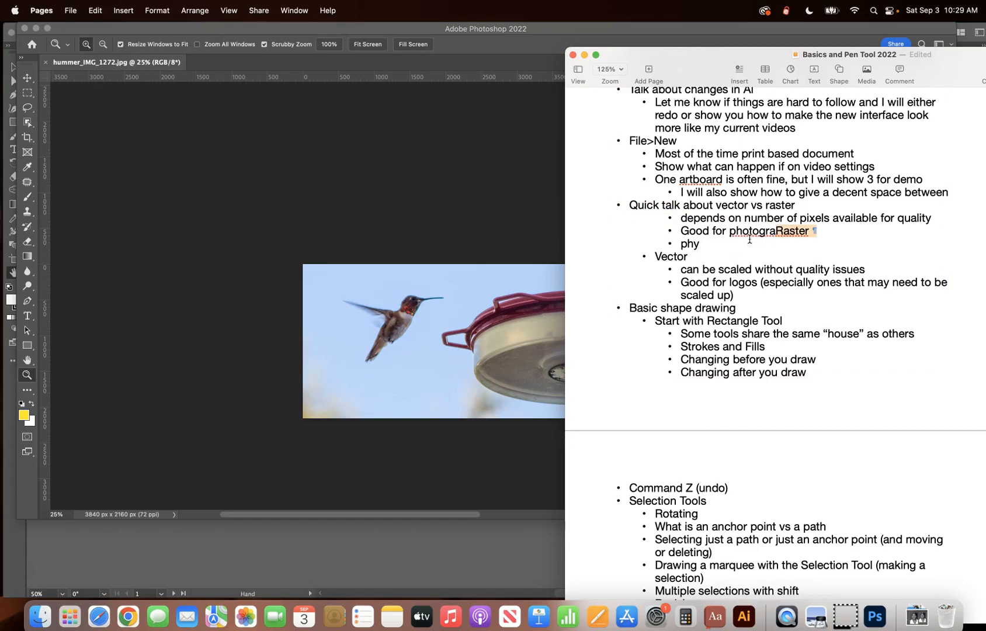
key("super+z")
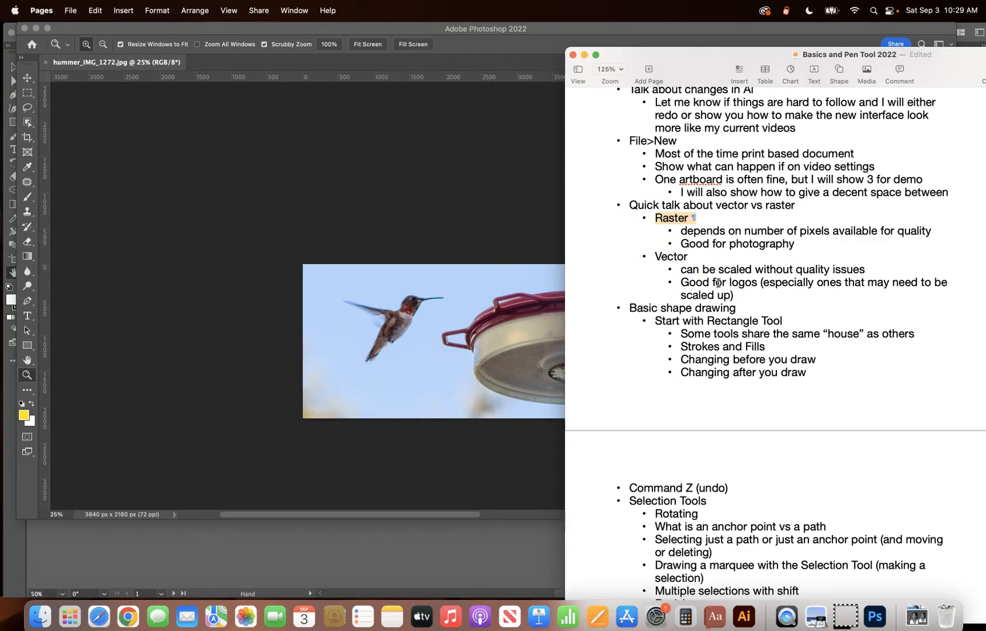
left_click_drag(679, 283, 753, 294)
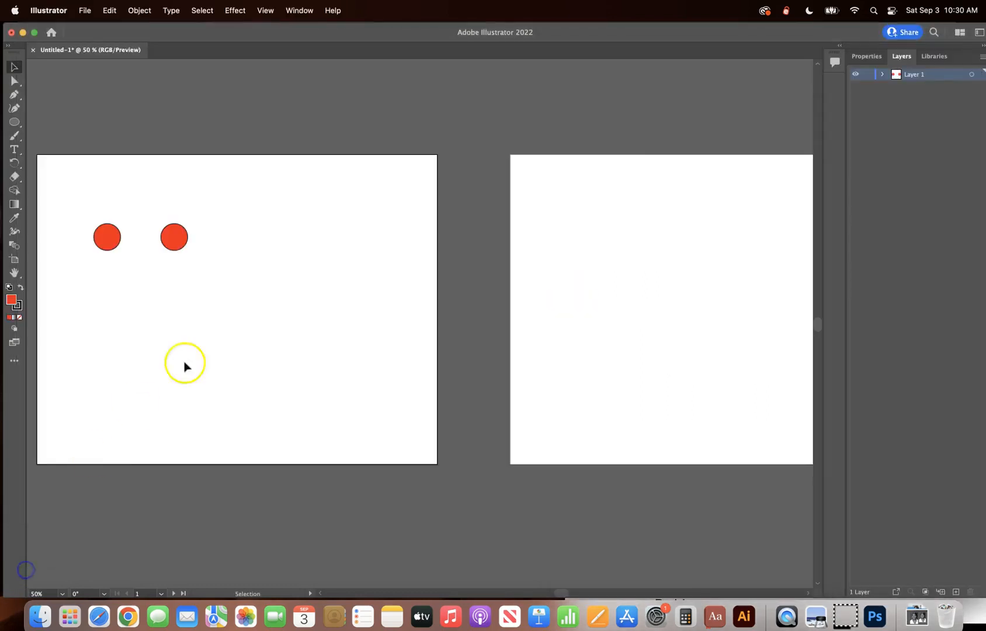
Step: Enlarge the right-hand red circle in Illustrator until it spans the gap between the artboards, and shift it up and left
left_click(179, 246)
left_click_drag(180, 246, 690, 530)
left_click(689, 318)
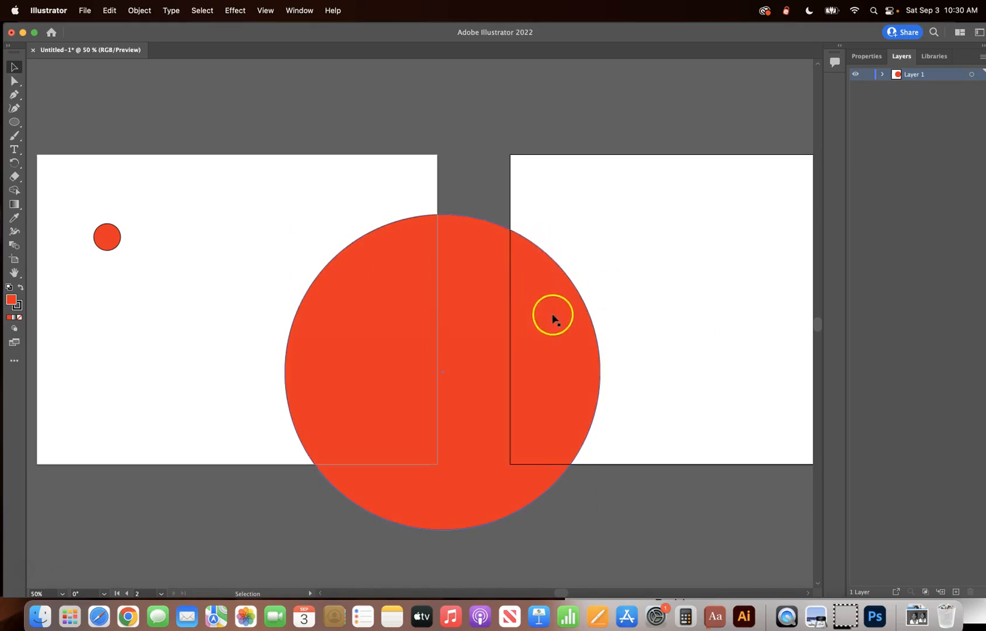
left_click_drag(400, 272, 332, 228)
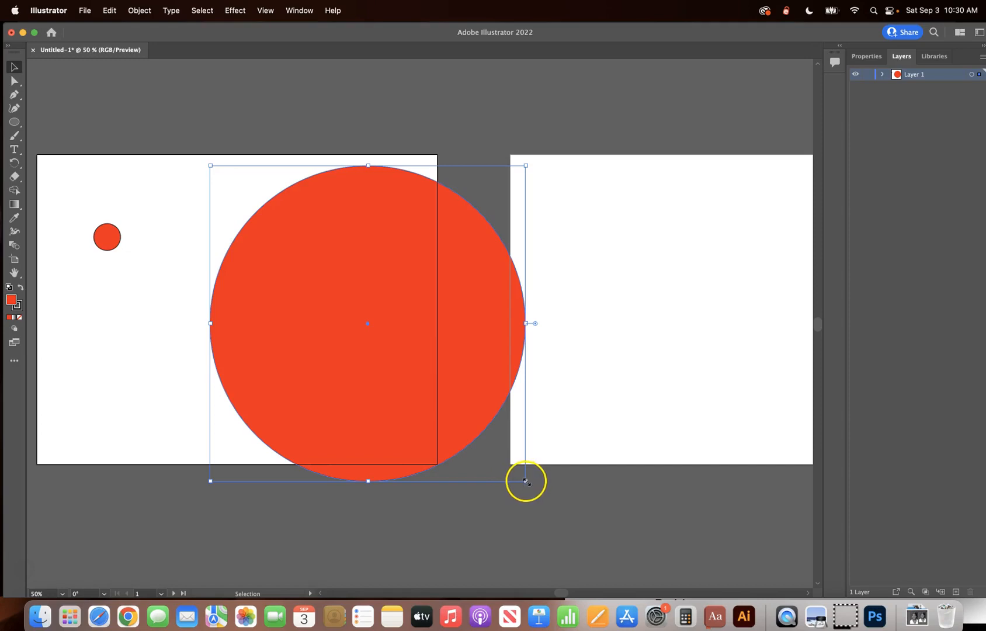
Step: Enlarge the big red circle further until it overlaps the second artboard, and select each circle in turn to compare their edges
left_click_drag(526, 481, 657, 590)
left_click(671, 507)
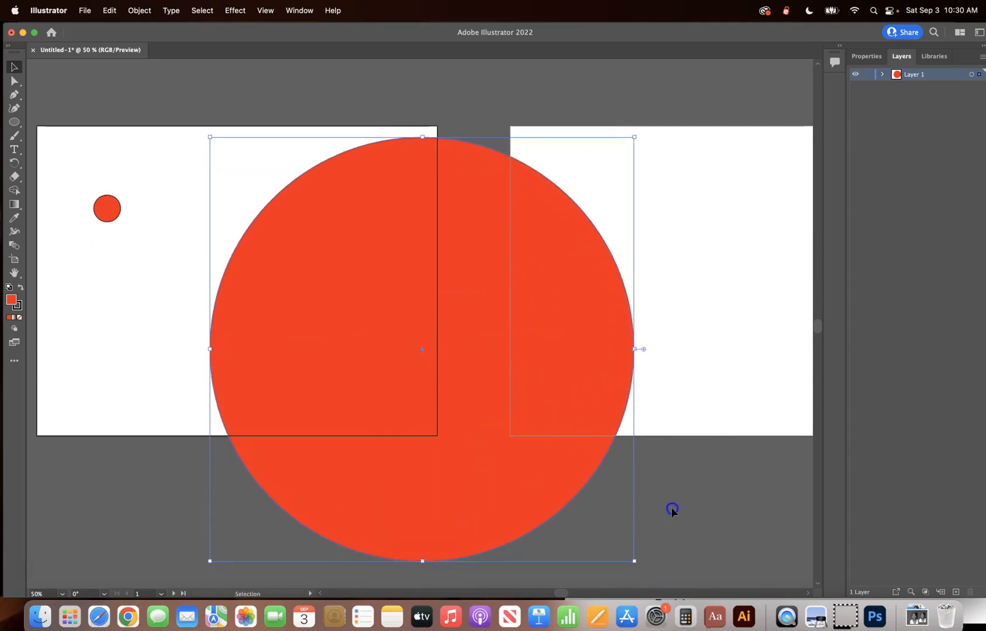
left_click_drag(111, 204, 110, 210)
left_click(338, 234)
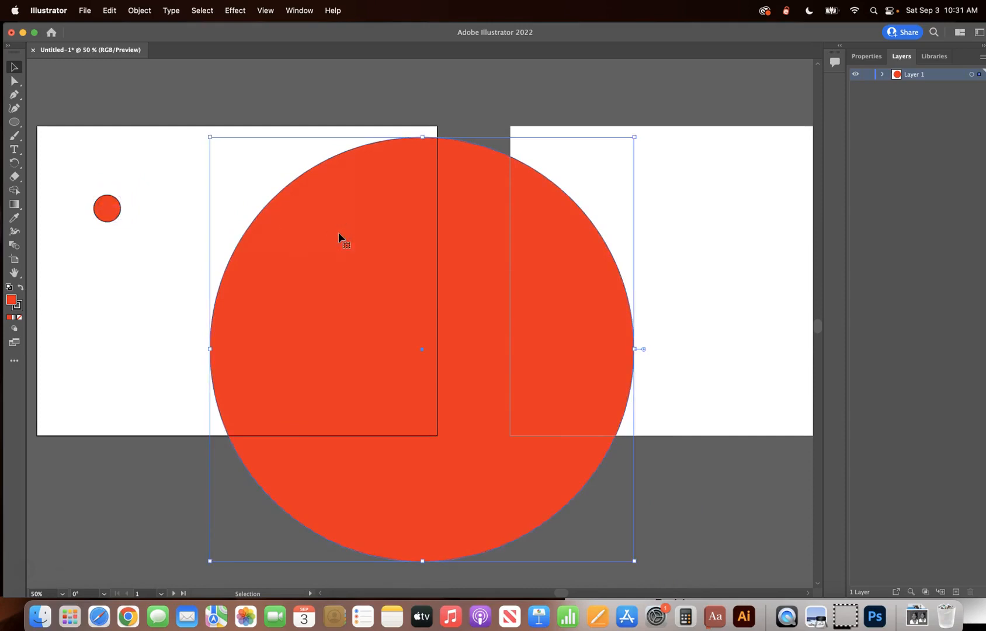
left_click(109, 321)
left_click(279, 300)
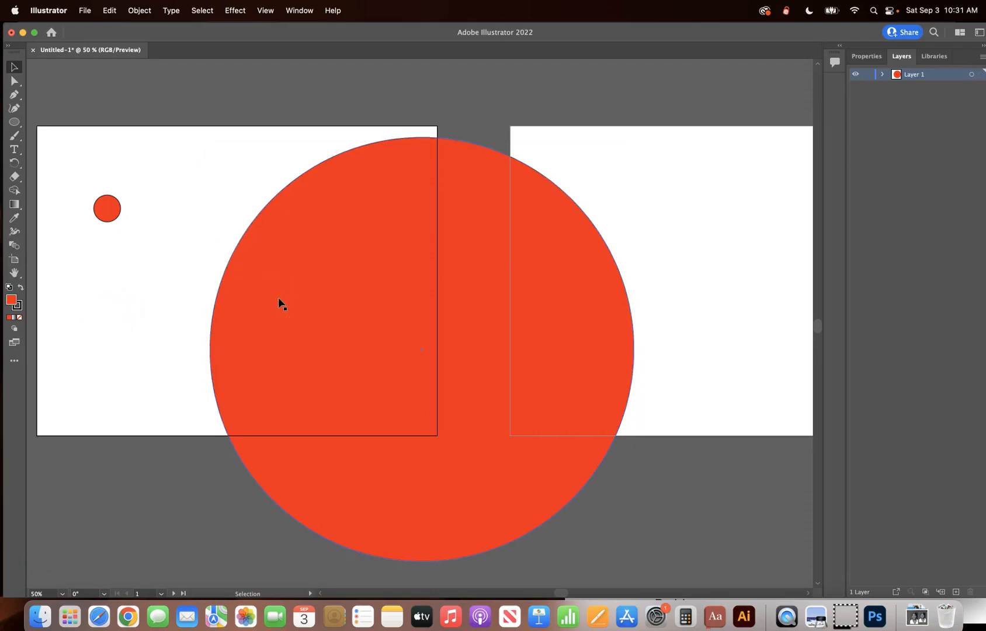
left_click(279, 301)
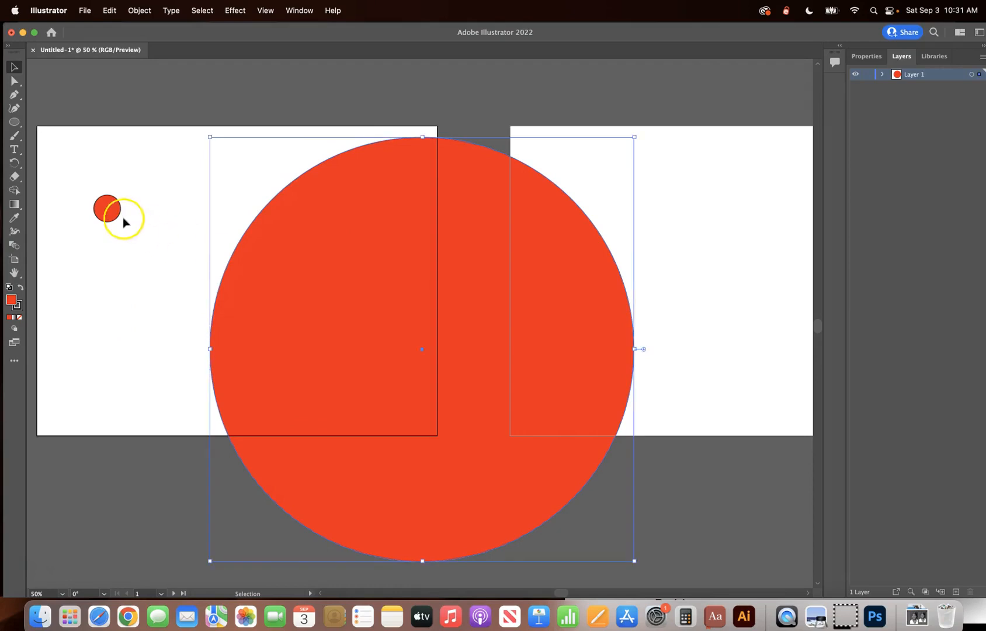
left_click(109, 207)
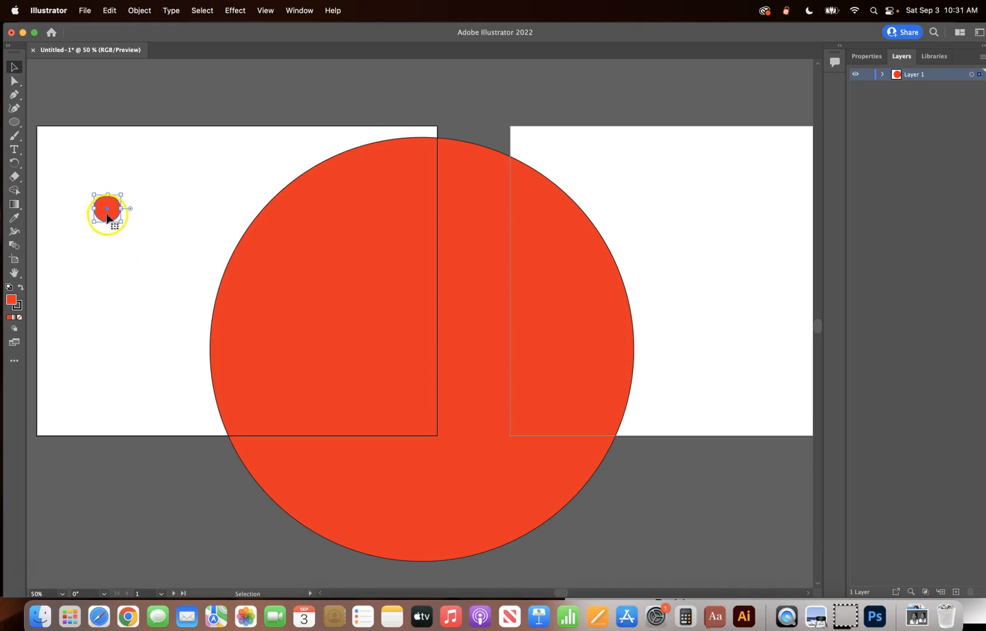
left_click(245, 286)
Step: Switch to the Pages notes and read the section on basic shape drawing
left_click(28, 566)
key("super+Tab")
left_click_drag(703, 65, 646, 62)
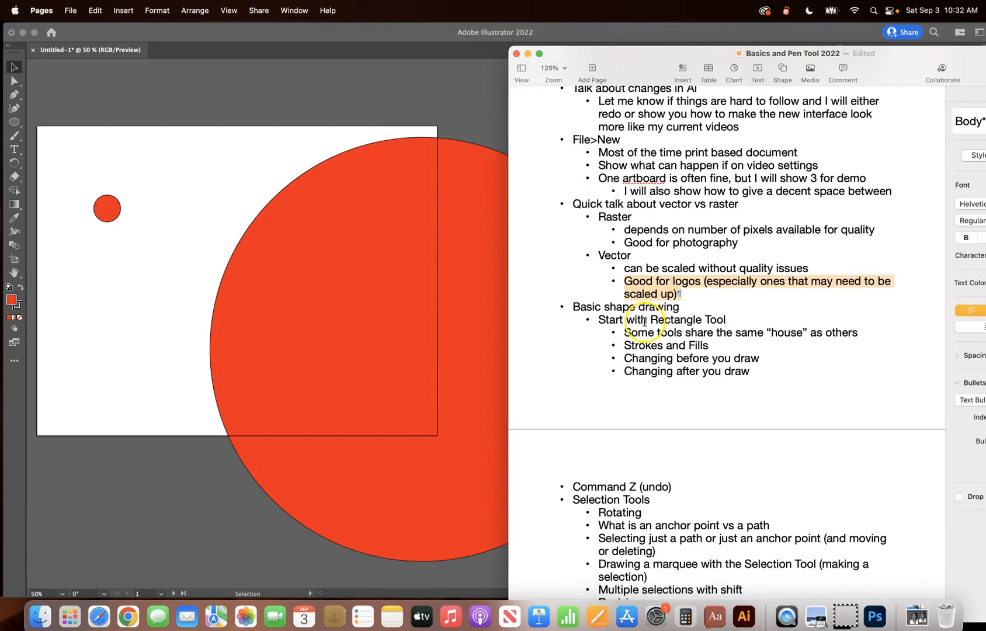
Step: Switch back to Illustrator, delete both the large and small red circles, and restore the default fill and stroke
left_click(286, 299)
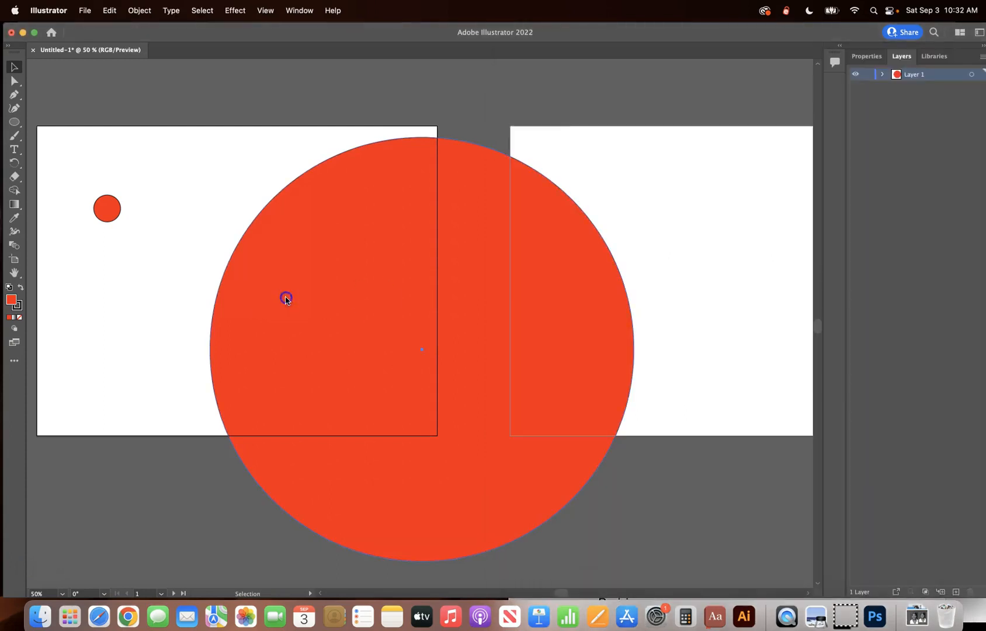
key("Delete")
left_click(106, 215)
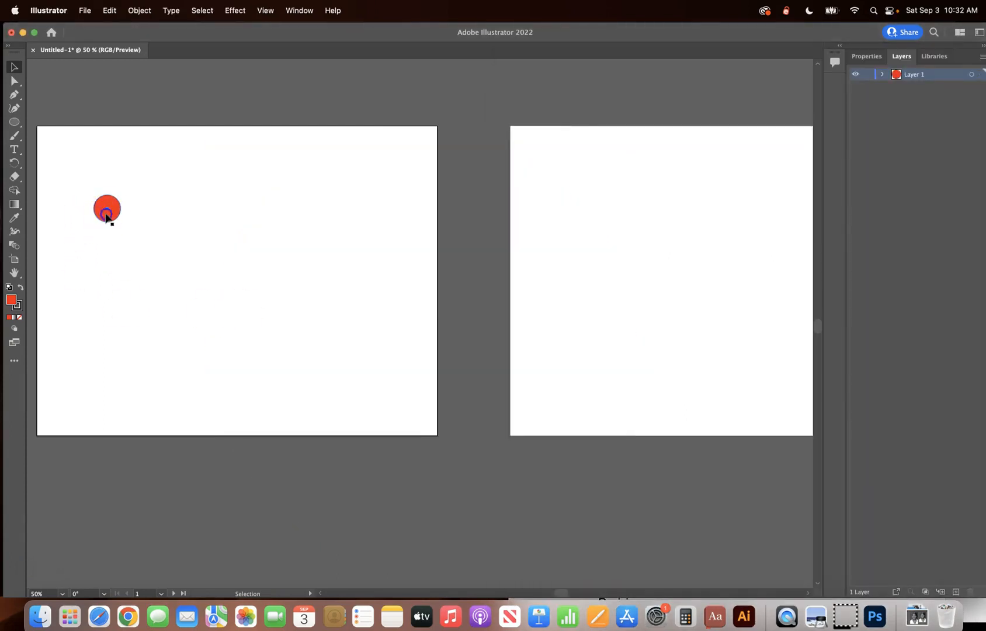
key("Delete")
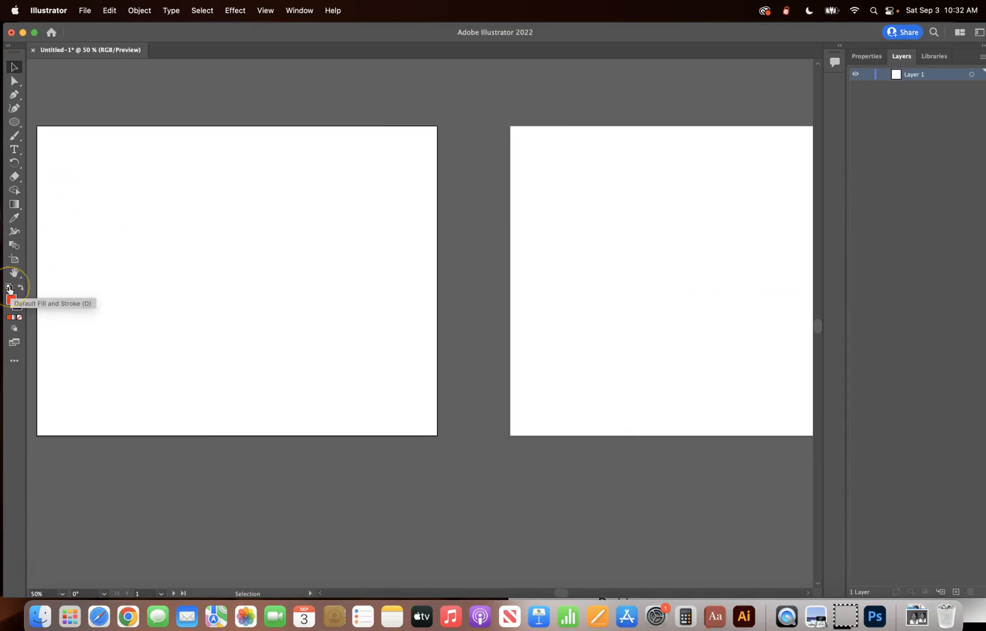
left_click(8, 288)
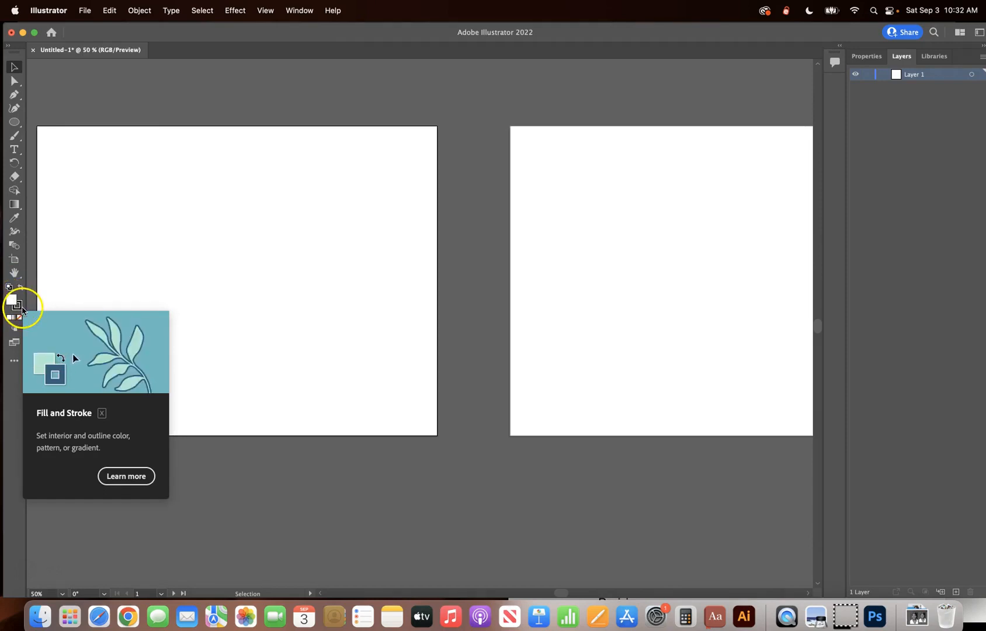
left_click(14, 124)
mouse_move(14, 123)
left_mouse_down()
mouse_move(63, 121)
mouse_move(12, 124)
left_mouse_up()
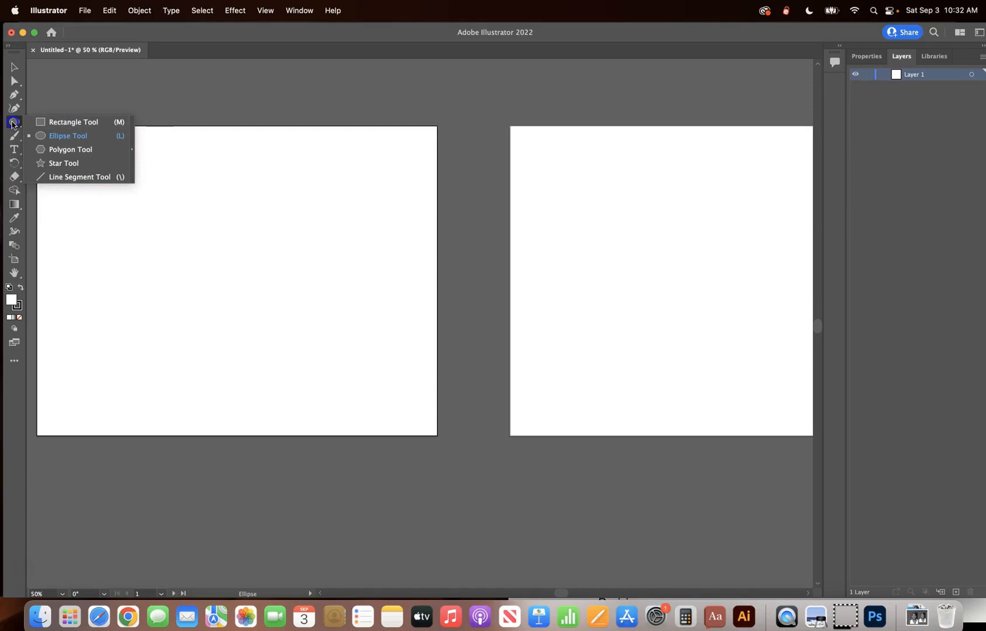
left_click(62, 104)
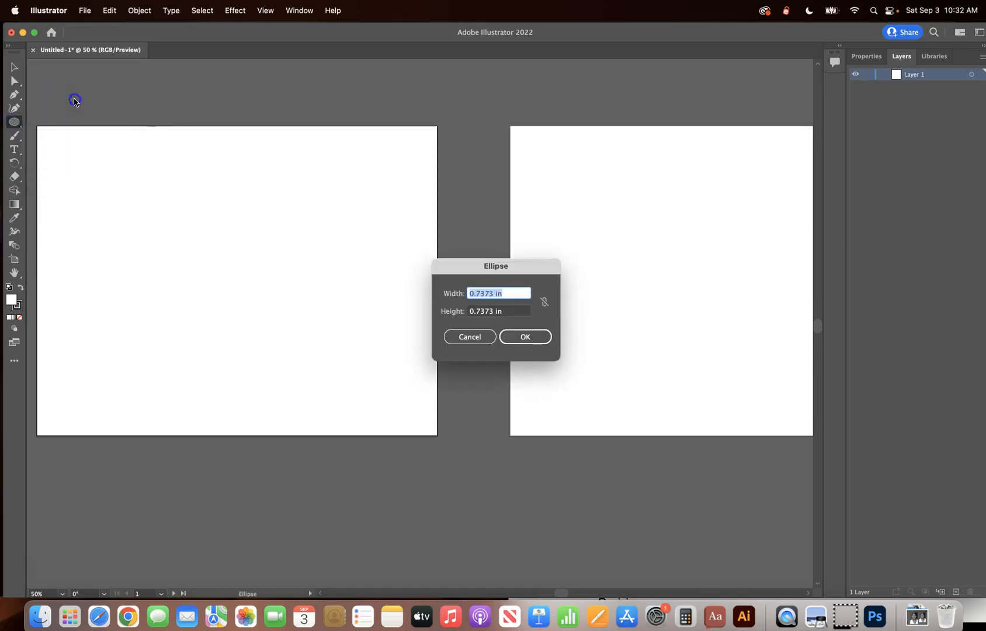
left_click(469, 337)
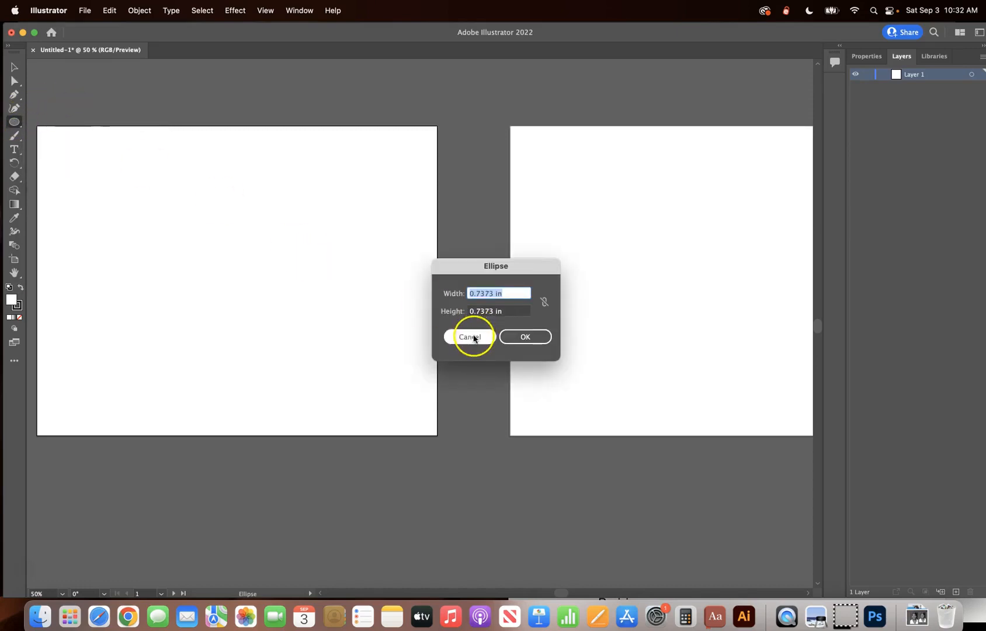
Step: Draw a tall narrow rectangle near the first artboard's upper-left corner and a short wide rectangle beside it with the Rectangle tool
left_click_drag(14, 122, 66, 127)
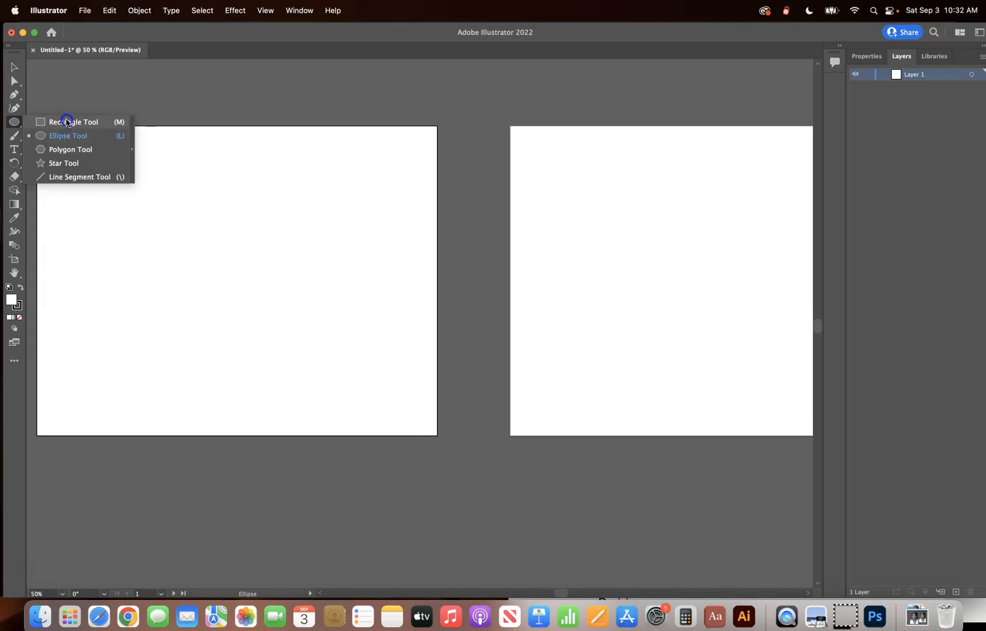
left_click_drag(66, 121, 66, 122)
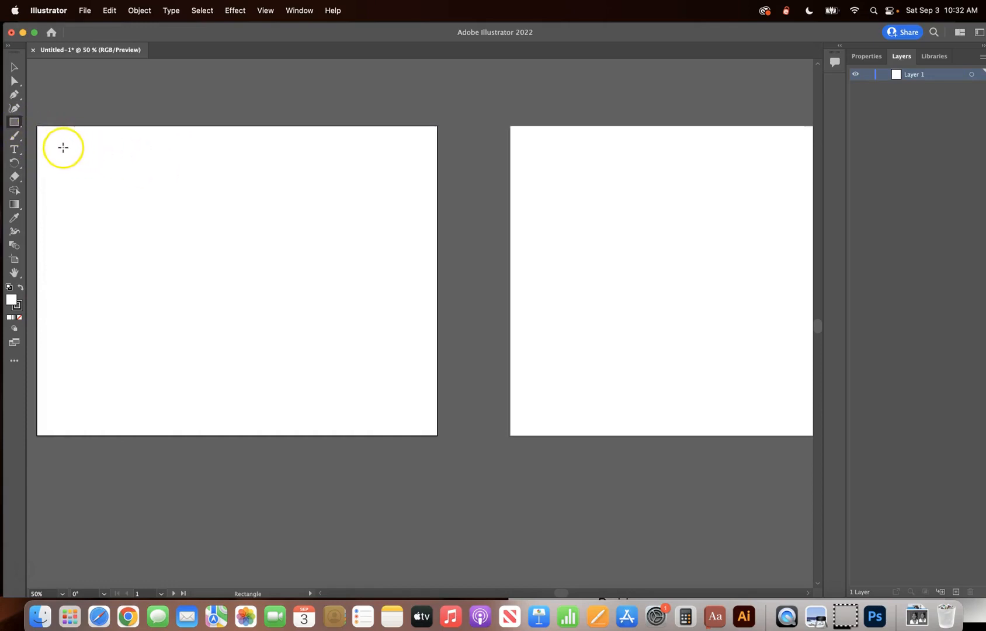
left_click_drag(63, 148, 84, 226)
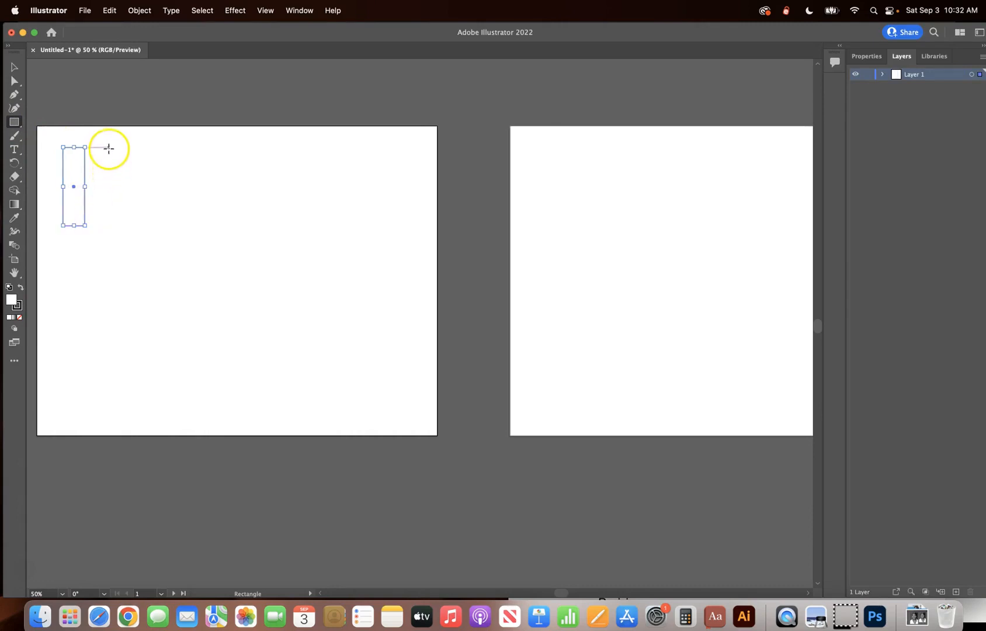
left_click_drag(108, 147, 171, 170)
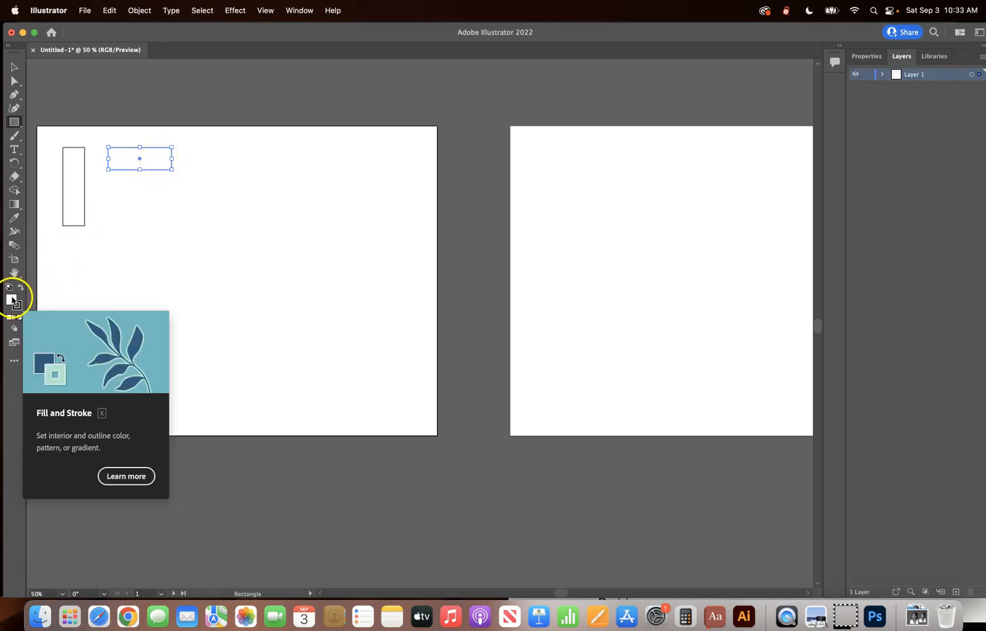
Step: Fill the selected wide rectangle with the blue color 170EDD
double_click(11, 300)
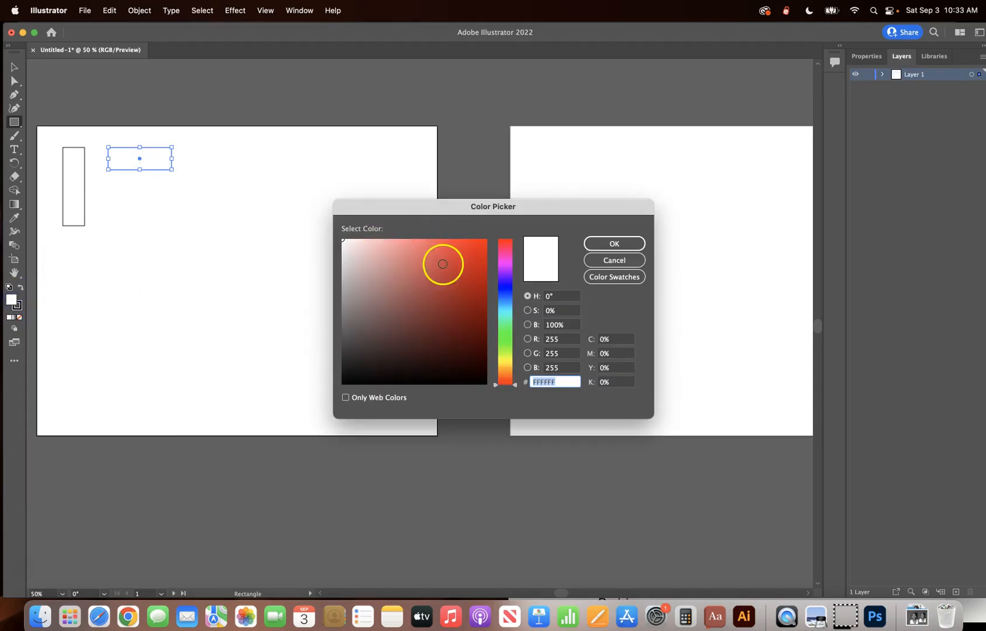
left_click_drag(520, 386, 517, 283)
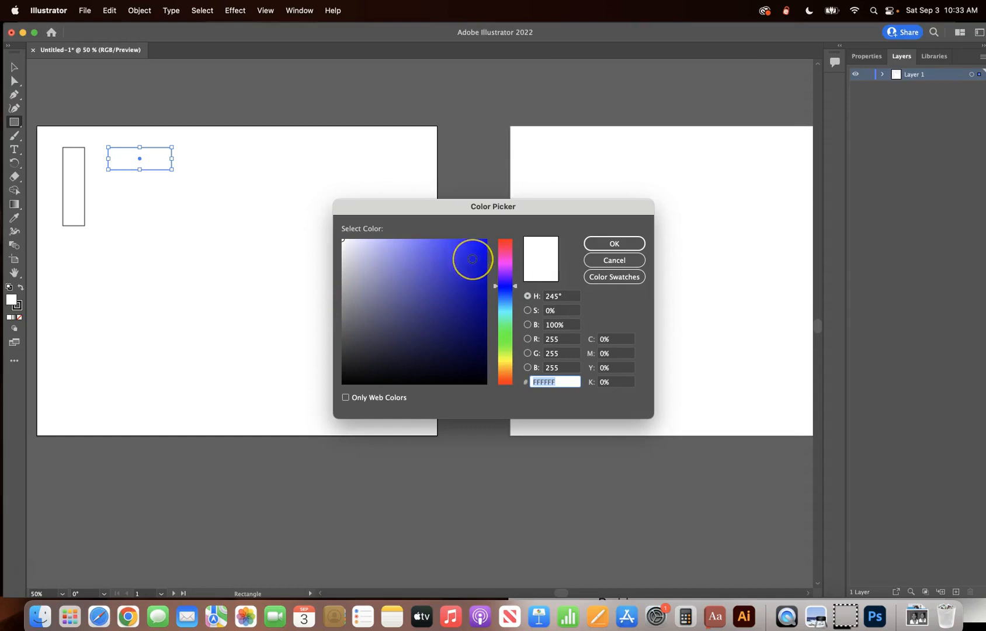
left_click(479, 257)
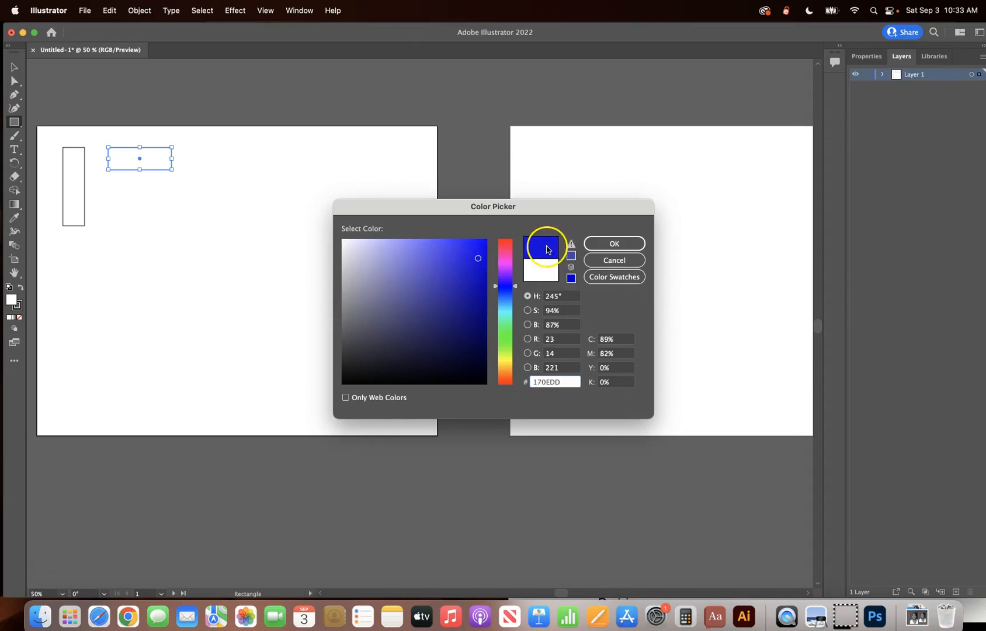
left_click(614, 245)
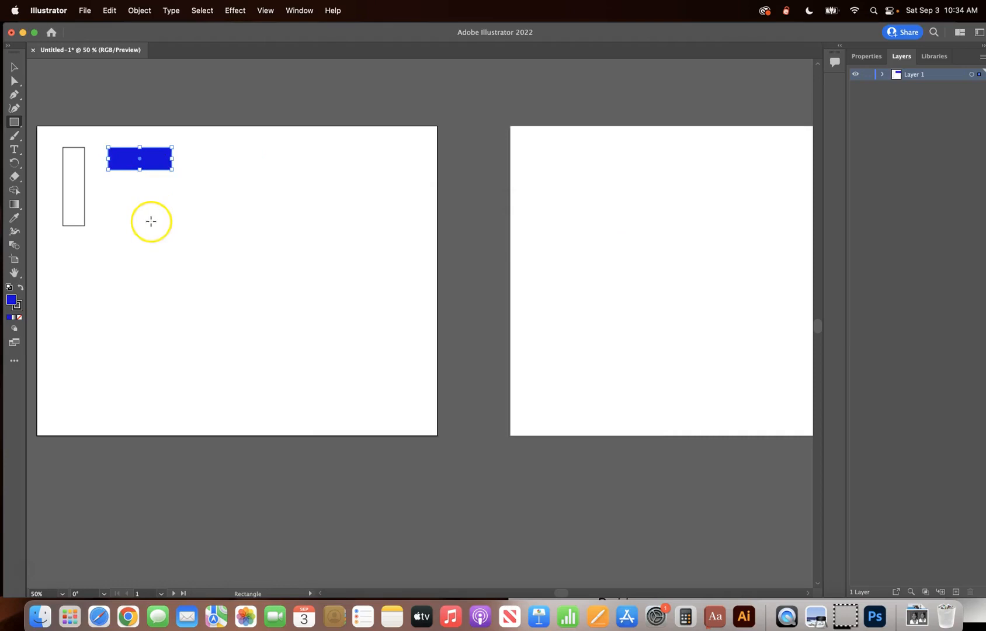
Step: Draw an upright blue rectangle below the wide one and another wide blue rectangle to its right on the first artboard
mouse_move(110, 198)
left_mouse_down()
mouse_move(124, 250)
mouse_move(148, 259)
left_mouse_up()
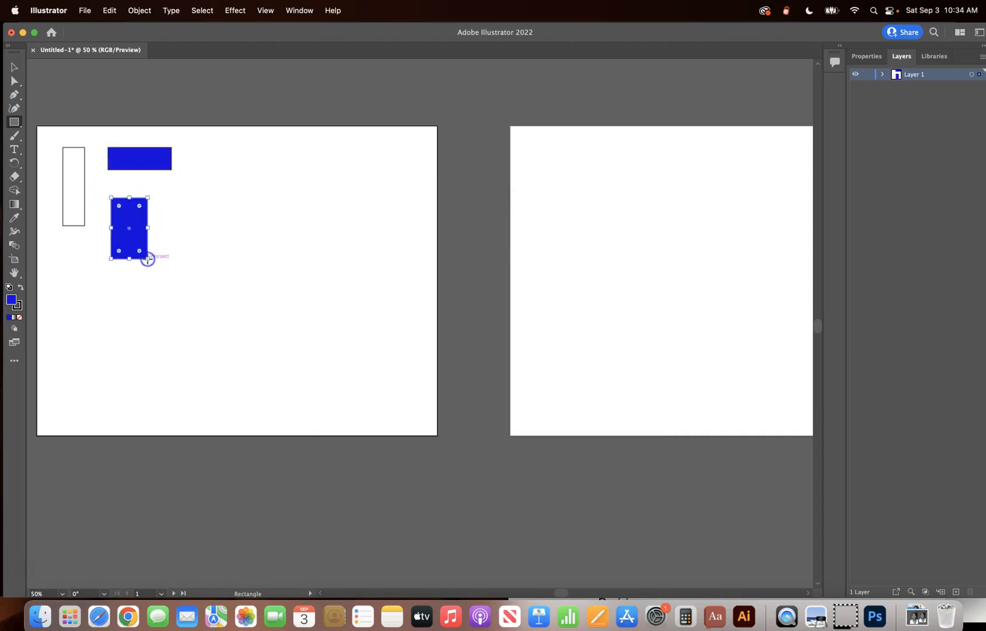
left_click_drag(213, 158, 293, 184)
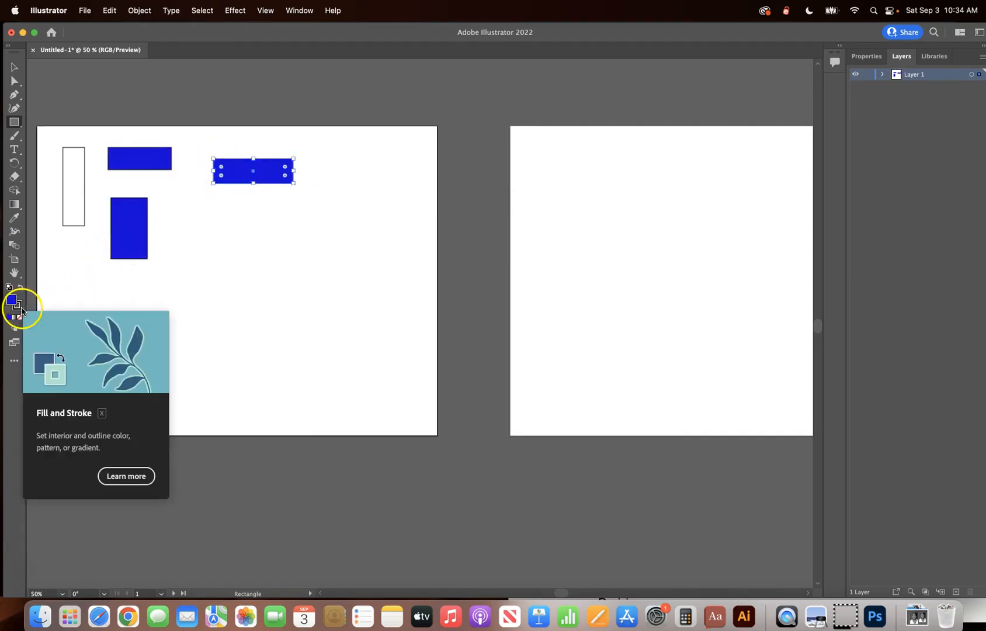
left_click(21, 566)
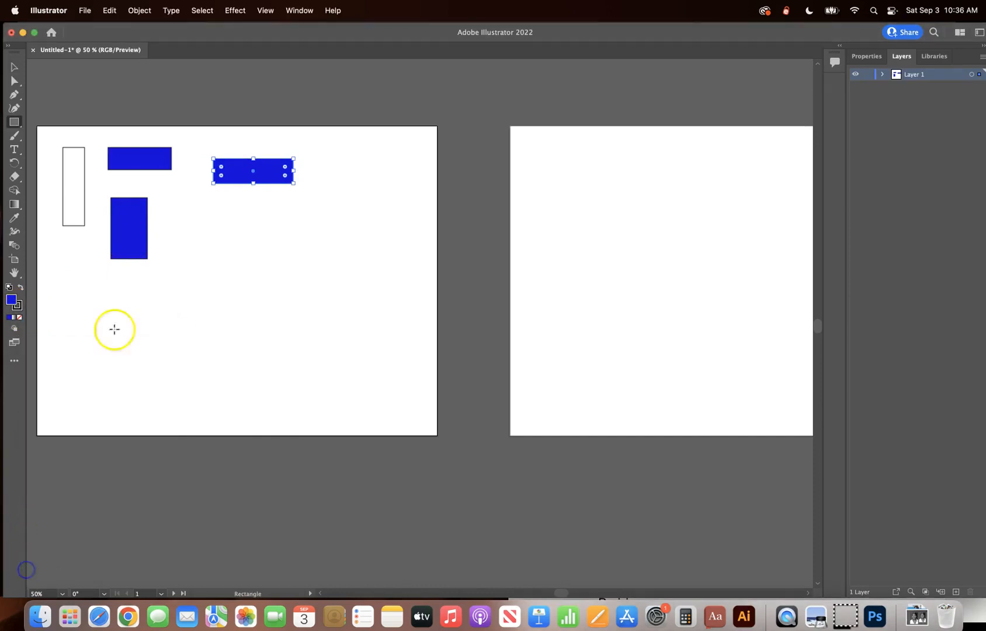
left_click(22, 310)
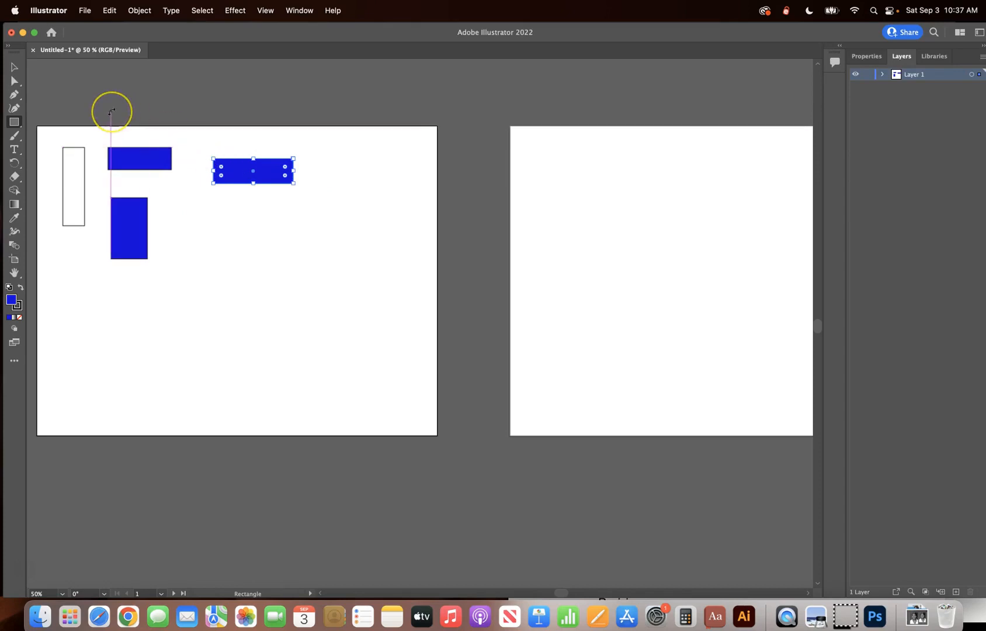
Step: Select each blue rectangle and the white rectangle in turn with the Selection tool to compare their fill and stroke colors
left_click(14, 69)
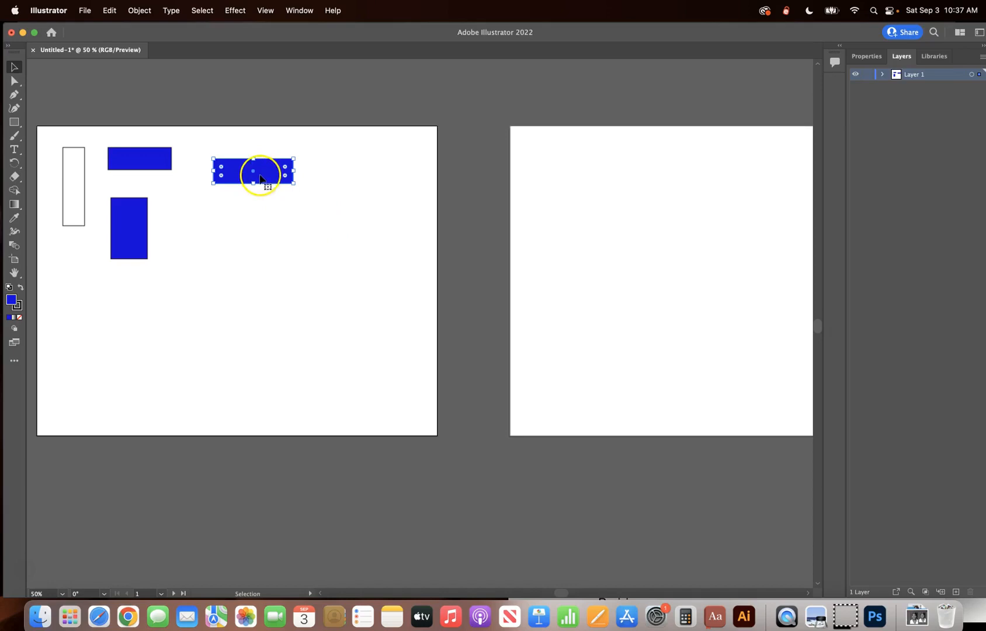
left_click(251, 223)
left_click(263, 175)
left_click(216, 252)
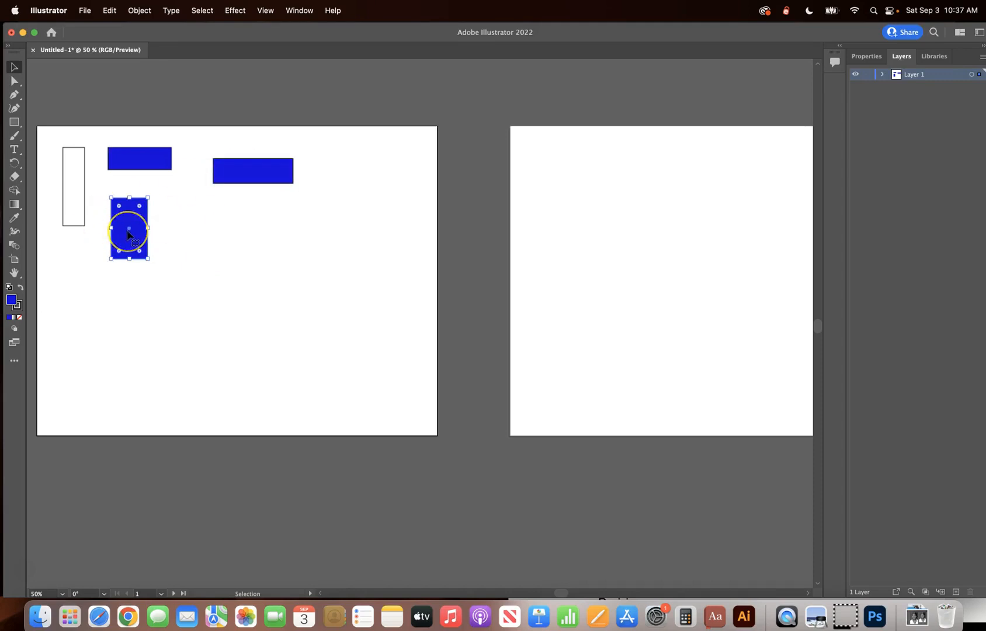
left_click(144, 160)
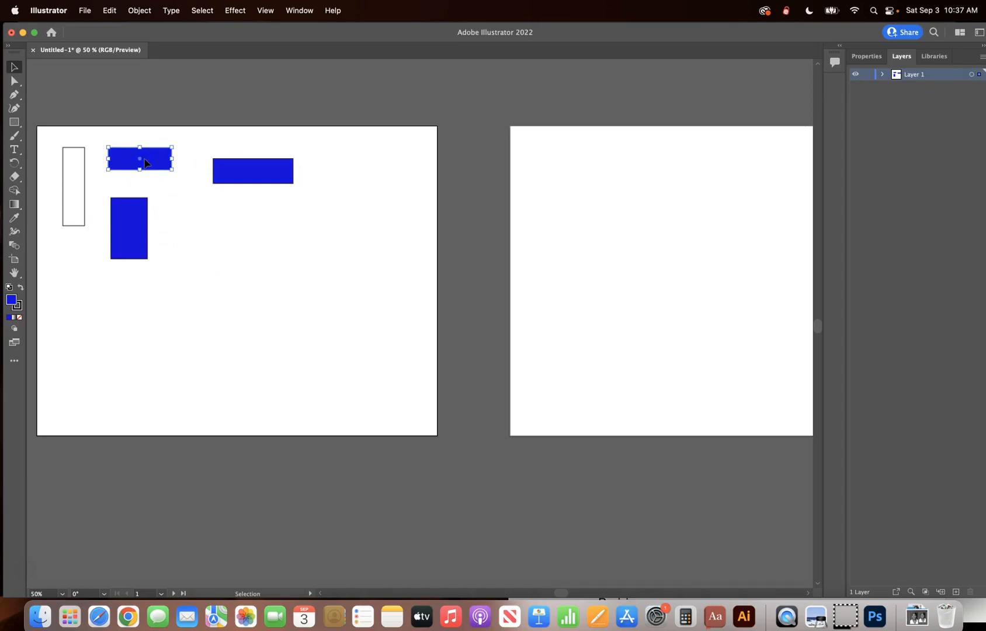
left_click(74, 177)
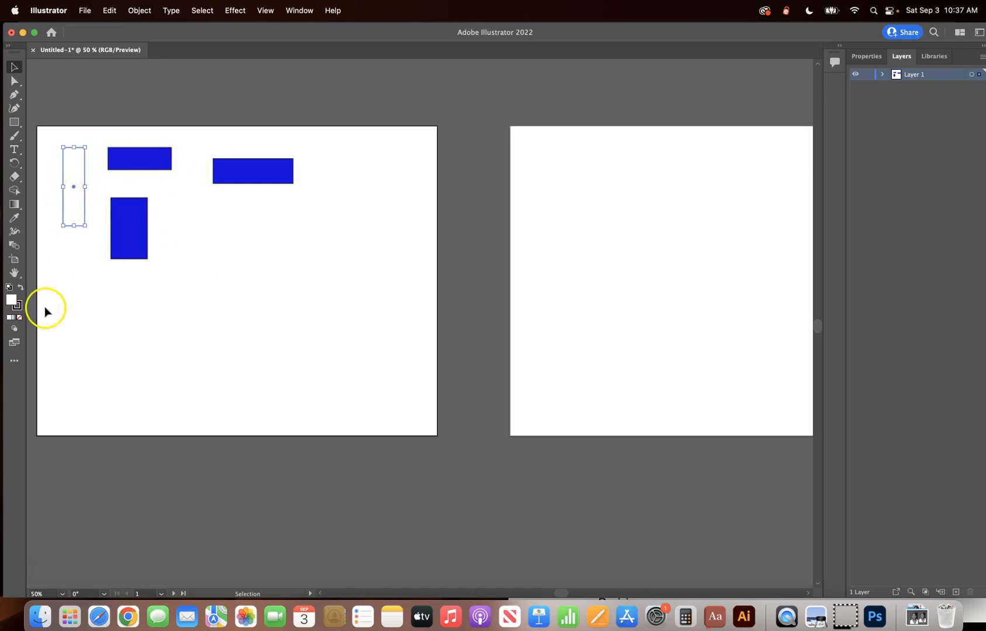
left_click(25, 566)
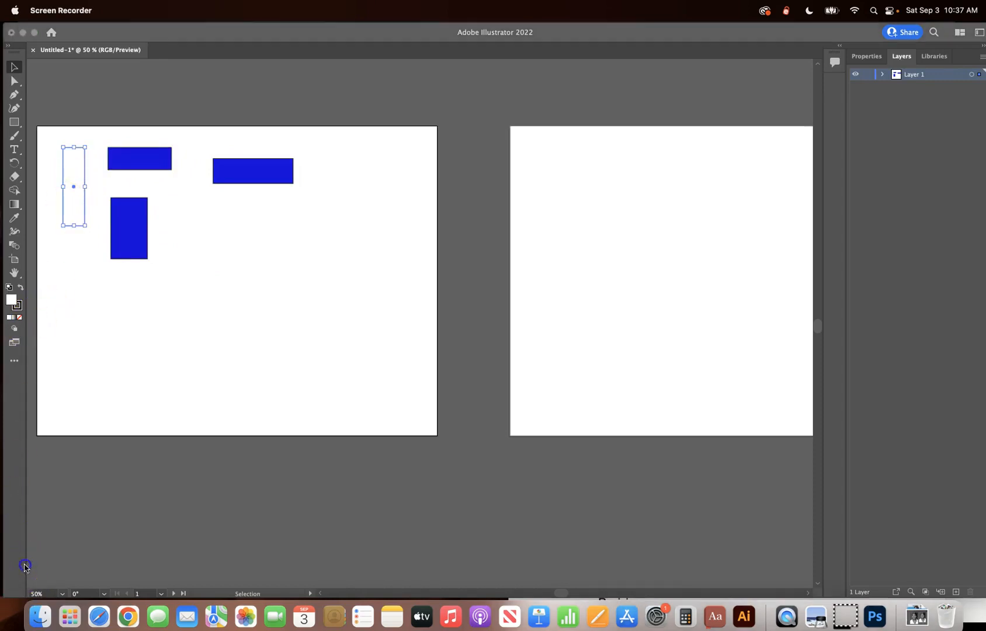
left_click(278, 252)
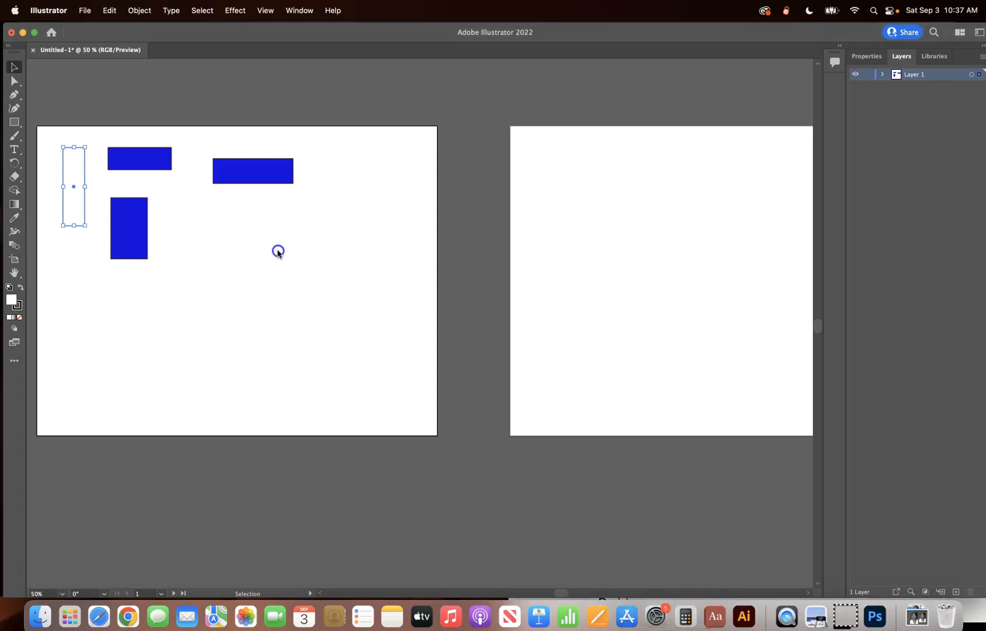
Step: Deselect all the rectangles and set the fill for new shapes to a bright green with a hue of 112°
left_click(239, 251)
double_click(12, 299)
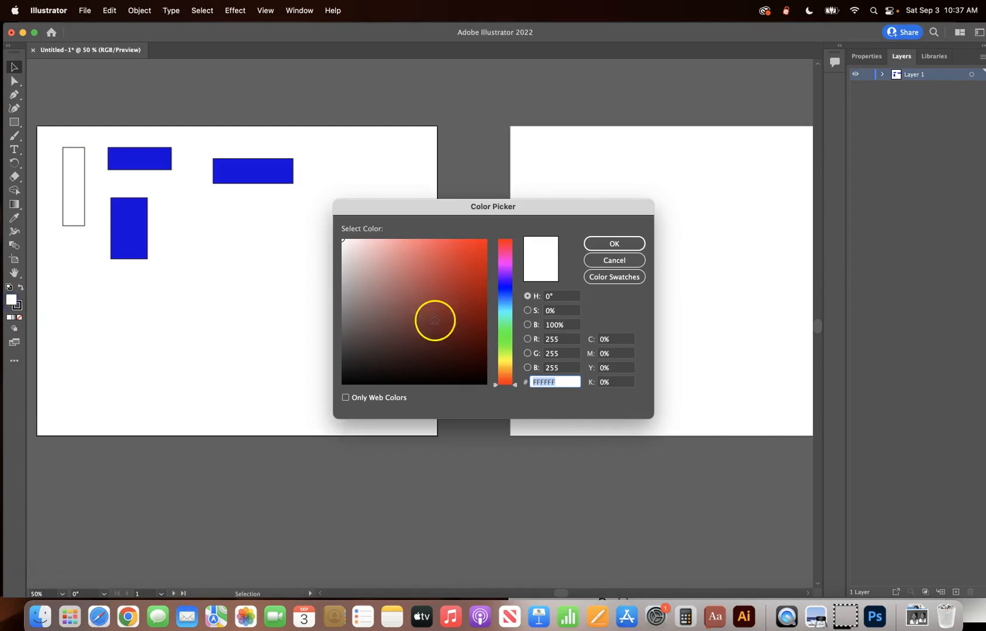
left_click_drag(513, 387, 514, 337)
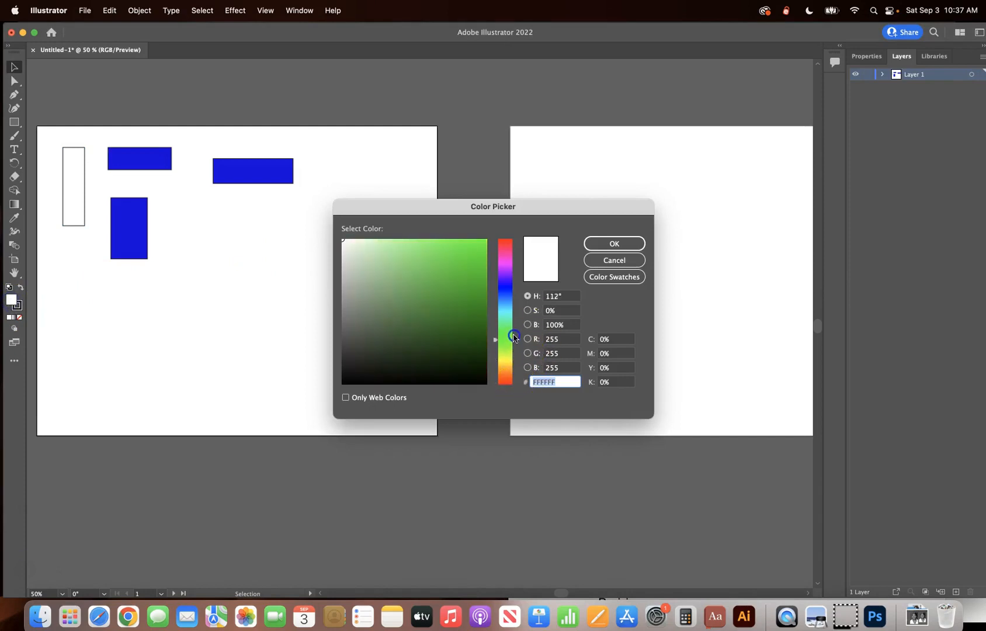
left_click(481, 245)
left_click(596, 247)
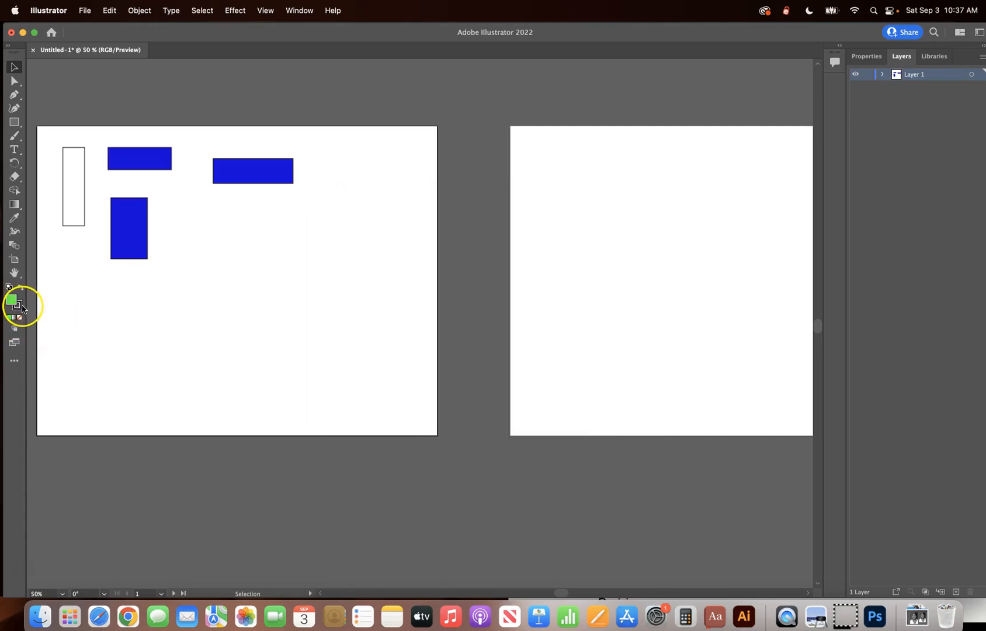
Step: Set the stroke for new shapes to the bright red color F90606
left_click(17, 305)
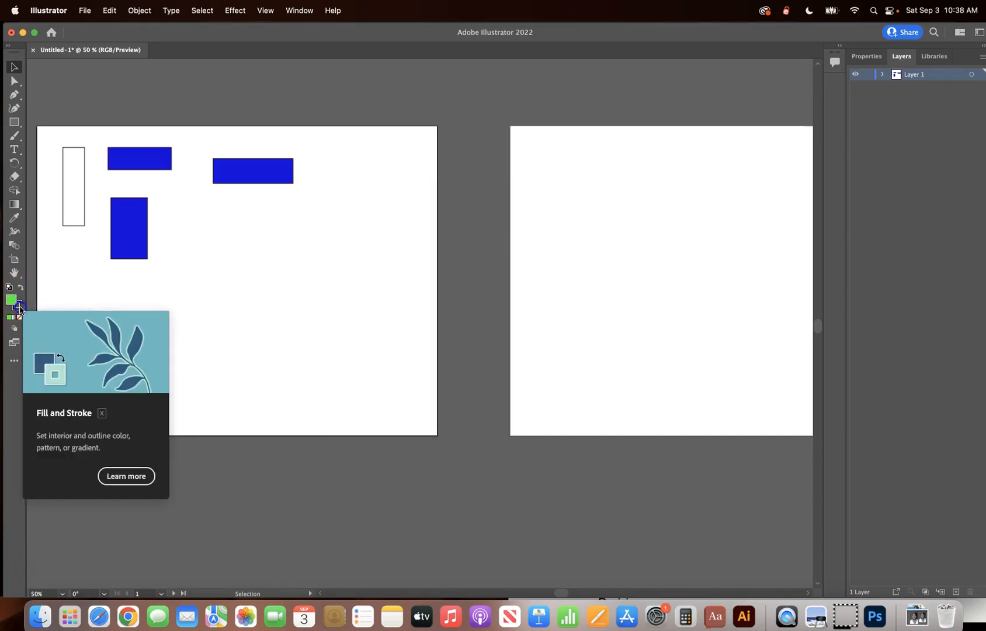
left_click(18, 307)
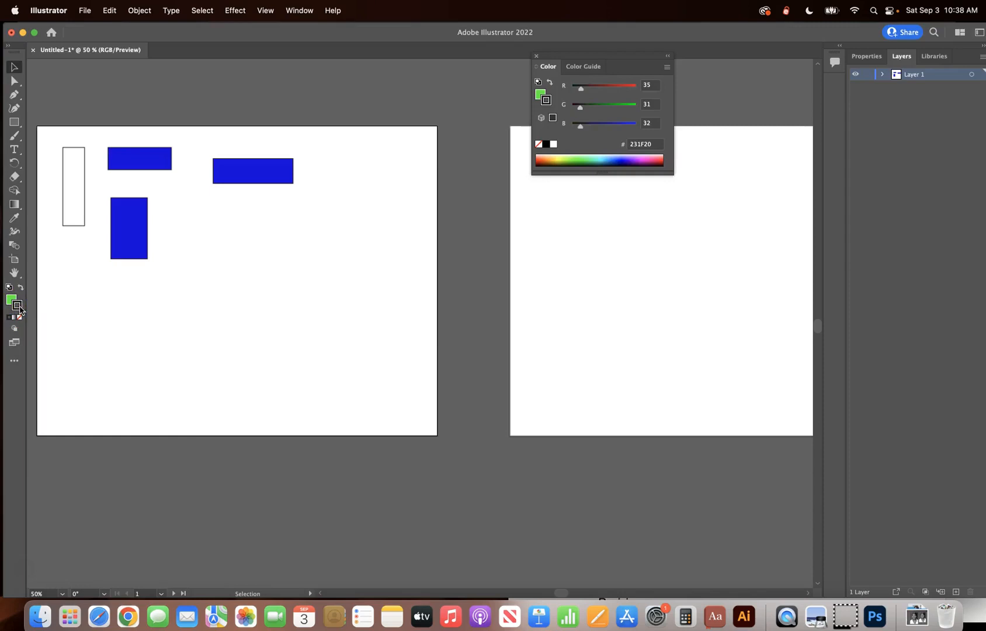
double_click(18, 307)
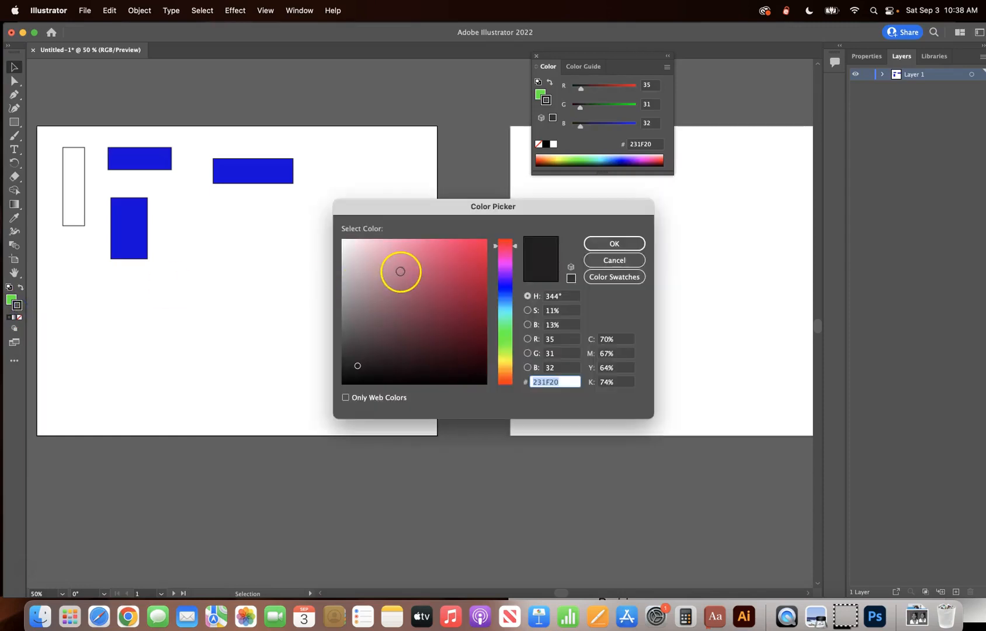
left_click_drag(515, 246, 516, 226)
left_click(485, 240)
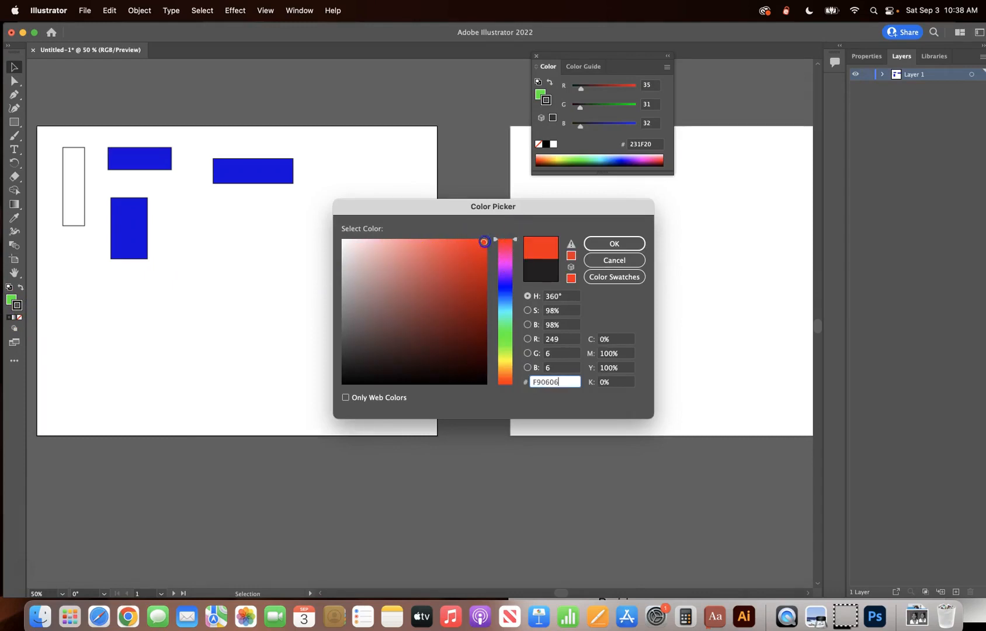
left_click(602, 244)
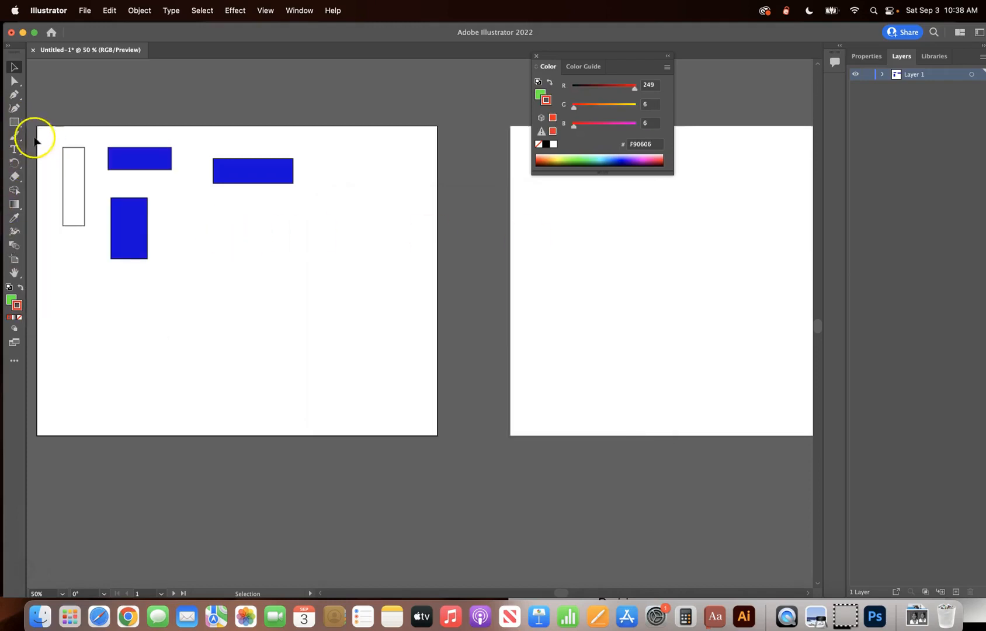
Step: Draw a large green rectangle with a red stroke below the blue rectangles on the first artboard and deselect it
left_click(14, 122)
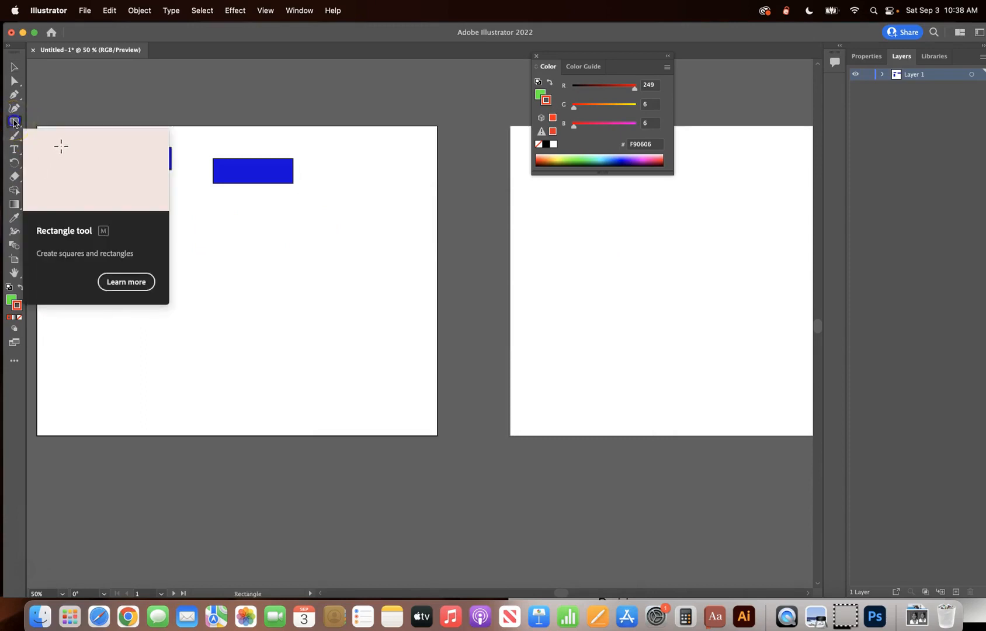
left_click_drag(238, 232, 326, 307)
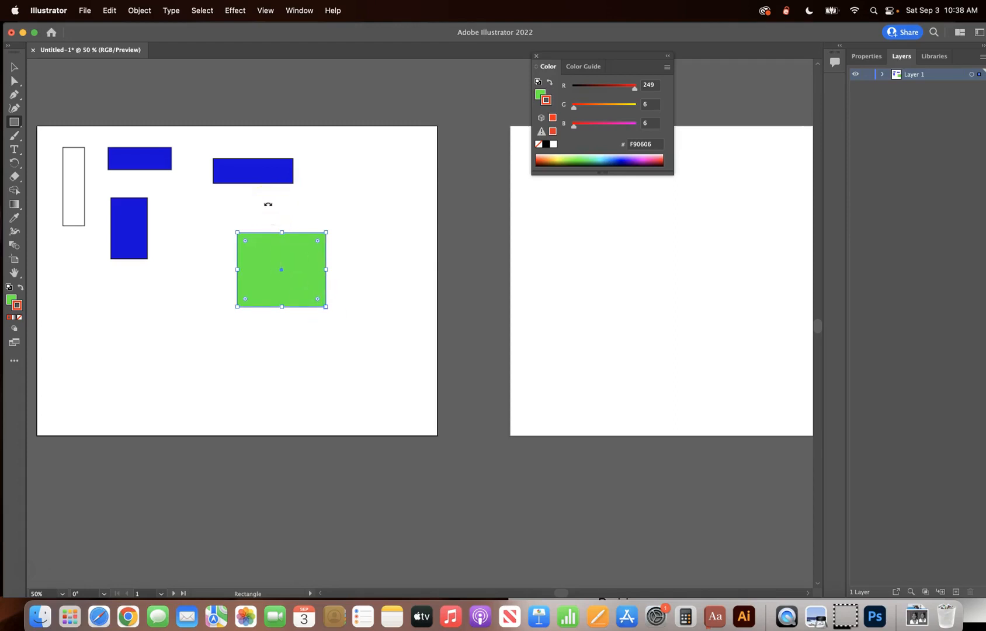
left_click(13, 68)
left_click(190, 252)
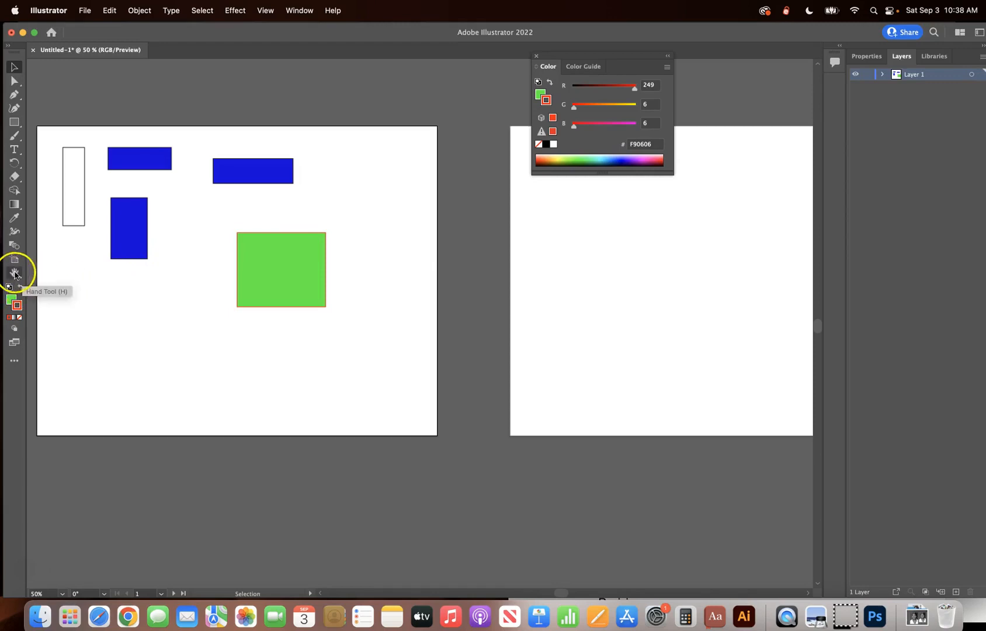
Step: Zoom in on the green rectangle with the Zoom tool to inspect its red stroke, and return the view to 50%
left_click_drag(14, 274, 70, 275)
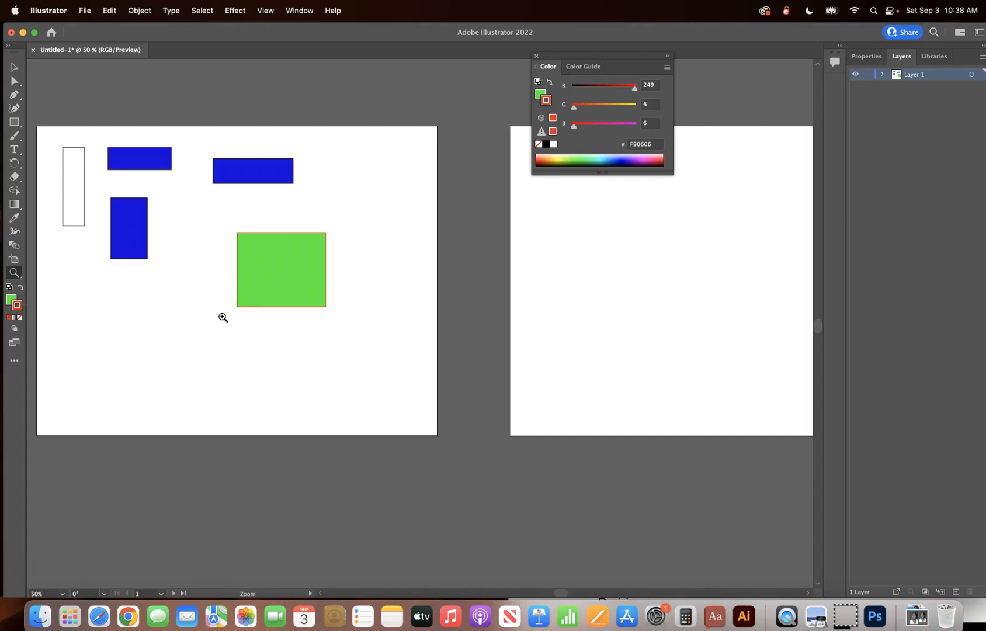
left_click_drag(225, 317, 464, 189)
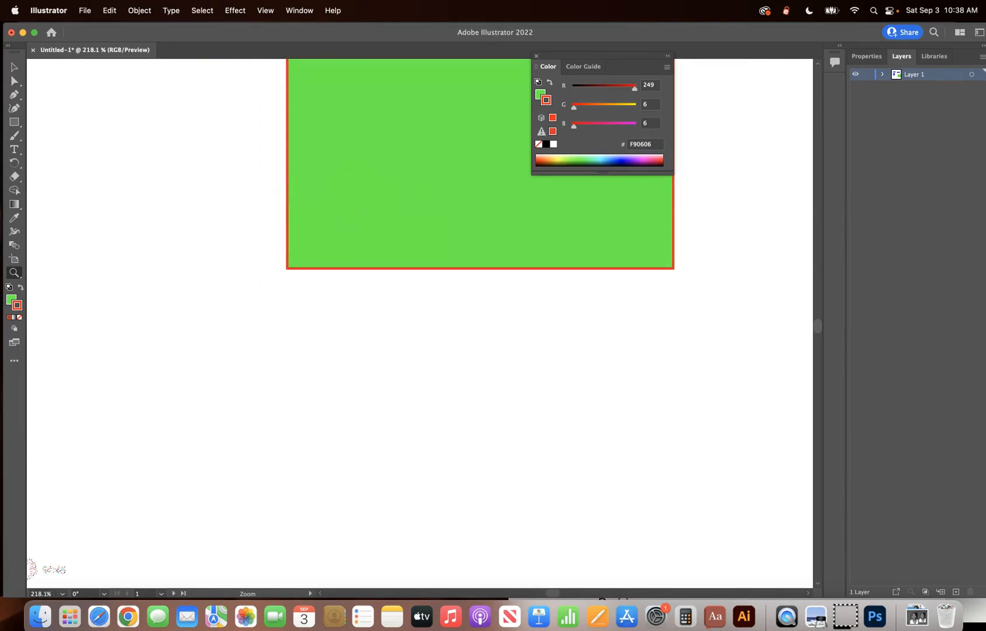
left_click(26, 568)
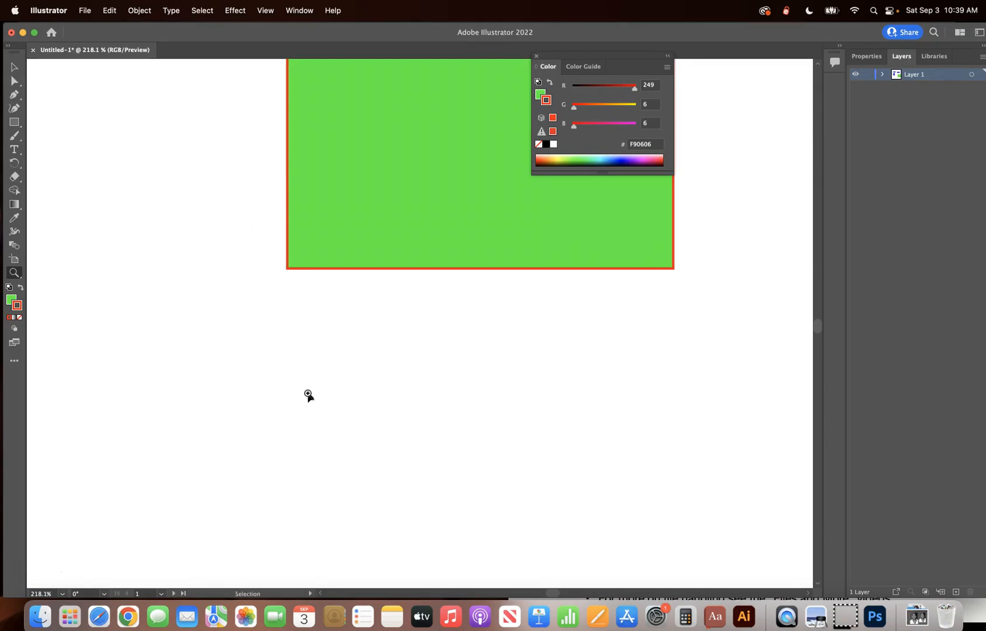
key("super+minus")
key("super+minus")
key("super+minus")
key("super+minus")
key("super+minus")
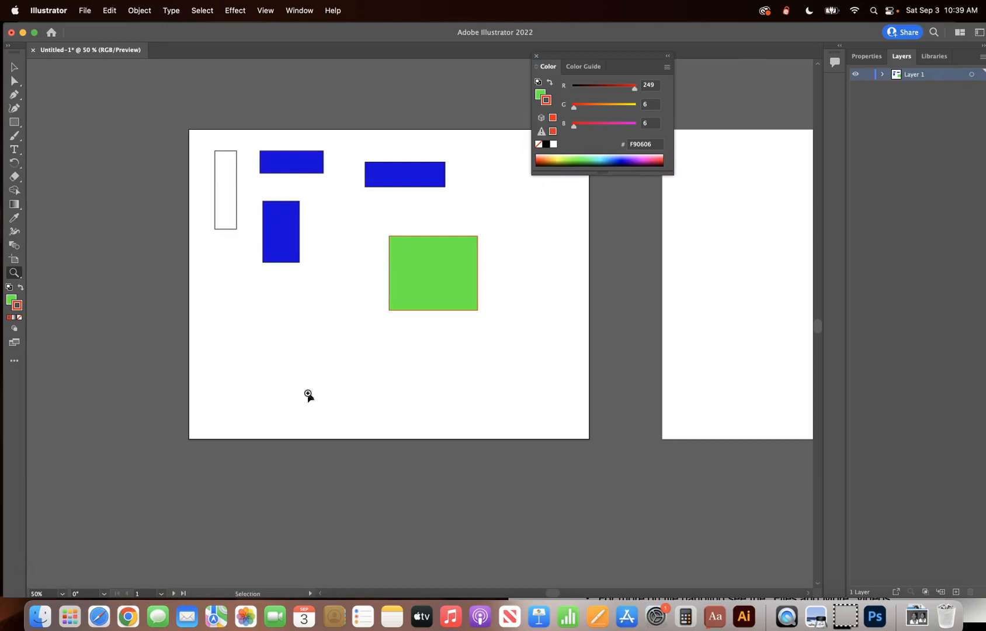
Step: Zoom the first artboard in and out in repeated steps, ending at 50%
key("super+plus")
key("super+plus")
key("super+plus")
key("super+minus")
key("super+minus")
key("super+minus")
key("super+minus")
key("super+plus")
key("super+plus")
key("super+plus")
key("super+plus")
key("super+minus")
key("super+minus")
key("super+minus")
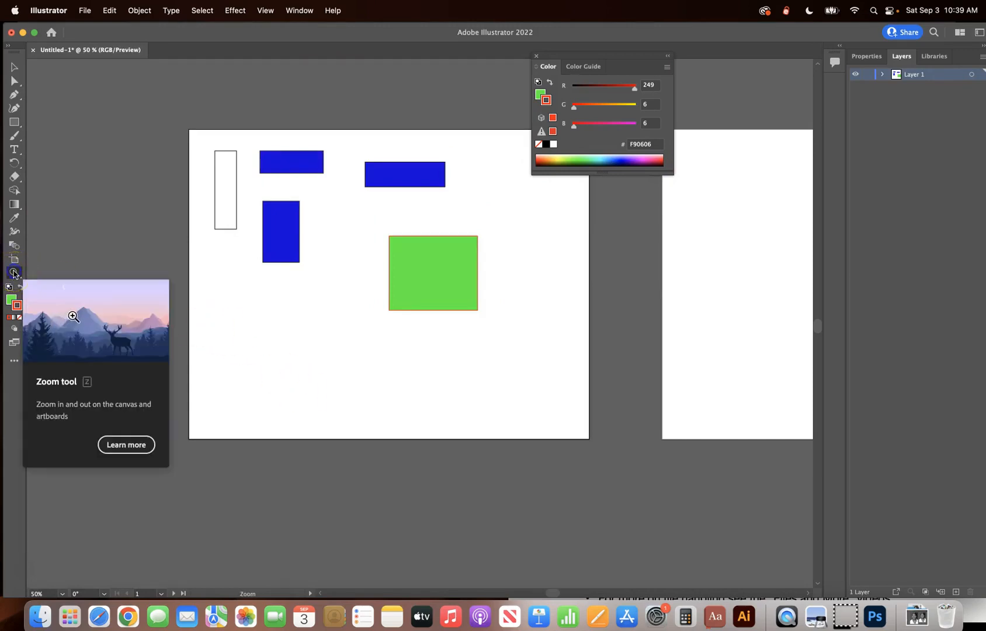
Step: Scrub the Zoom tool over the green rectangle to magnify it, reduce the view to both artboards, and magnify again
left_click_drag(381, 323, 544, 241)
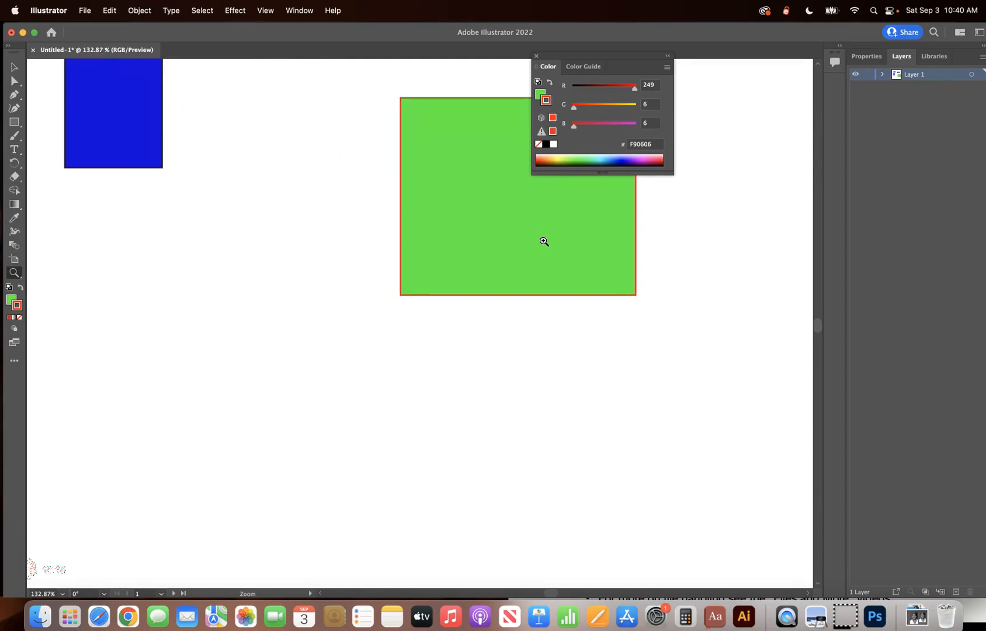
left_click_drag(517, 245, 513, 248)
left_click_drag(401, 295, 367, 320)
left_click_drag(368, 320, 92, 455)
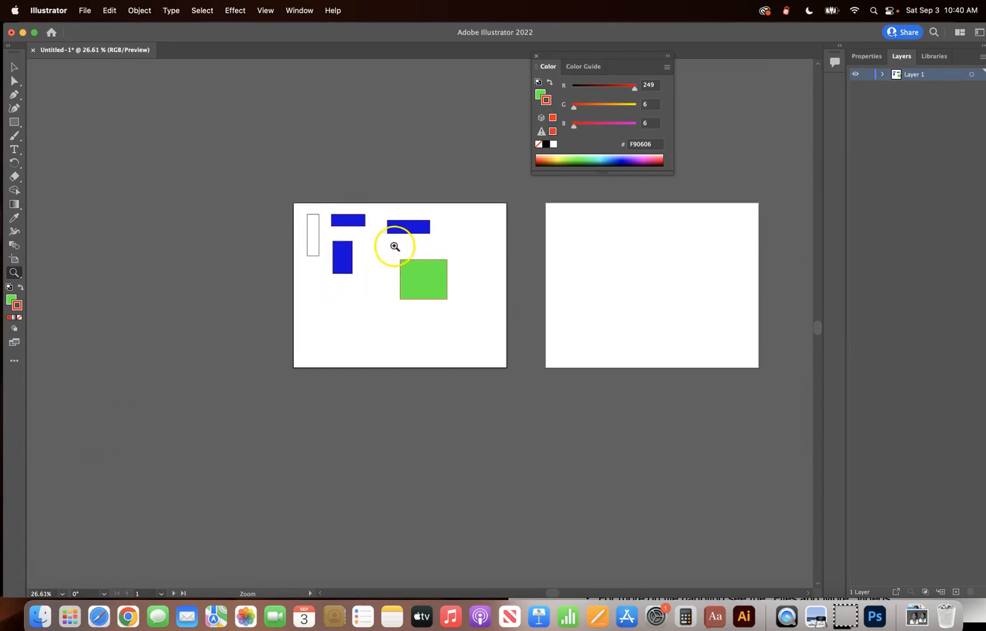
left_click_drag(389, 248, 542, 381)
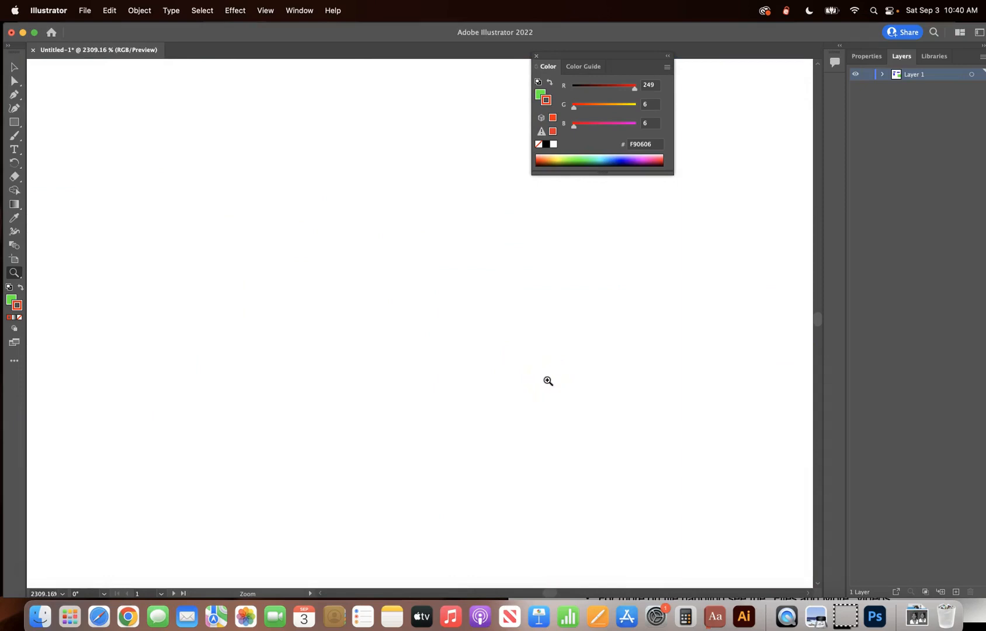
Step: Switch to the Hand tool and fit the first artboard in the window
left_click(13, 273)
left_click(53, 287)
double_click(14, 274)
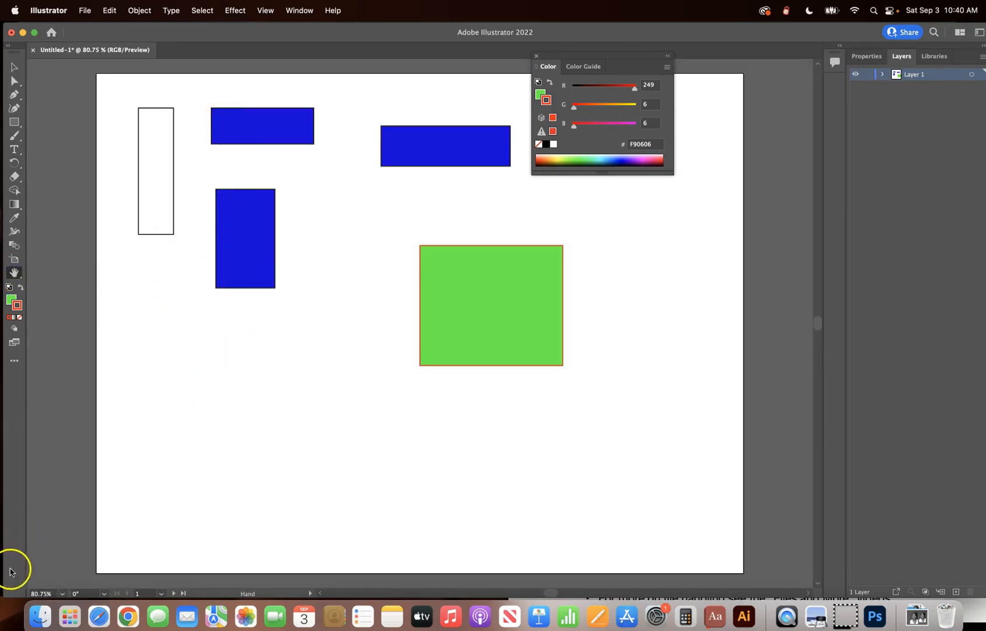
double_click(14, 274)
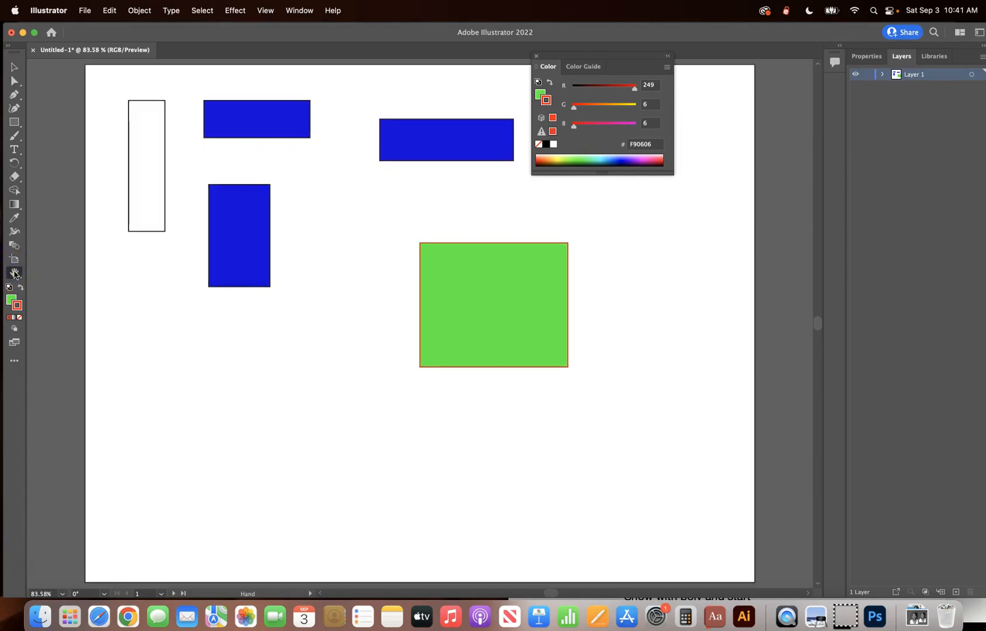
Step: Pan back and forth between the first and second artboards with the Hand tool
left_click(14, 274)
left_click_drag(229, 351, 480, 374)
left_click_drag(541, 337, 176, 304)
left_click_drag(577, 308, 377, 319)
left_click_drag(275, 310, 720, 287)
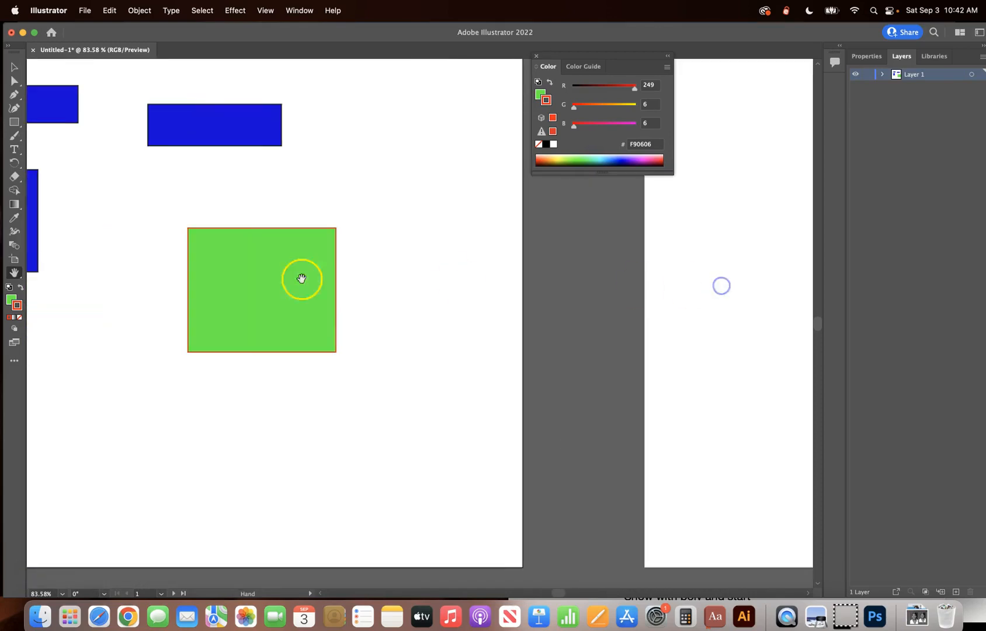
left_click_drag(185, 282, 485, 294)
left_click(374, 403)
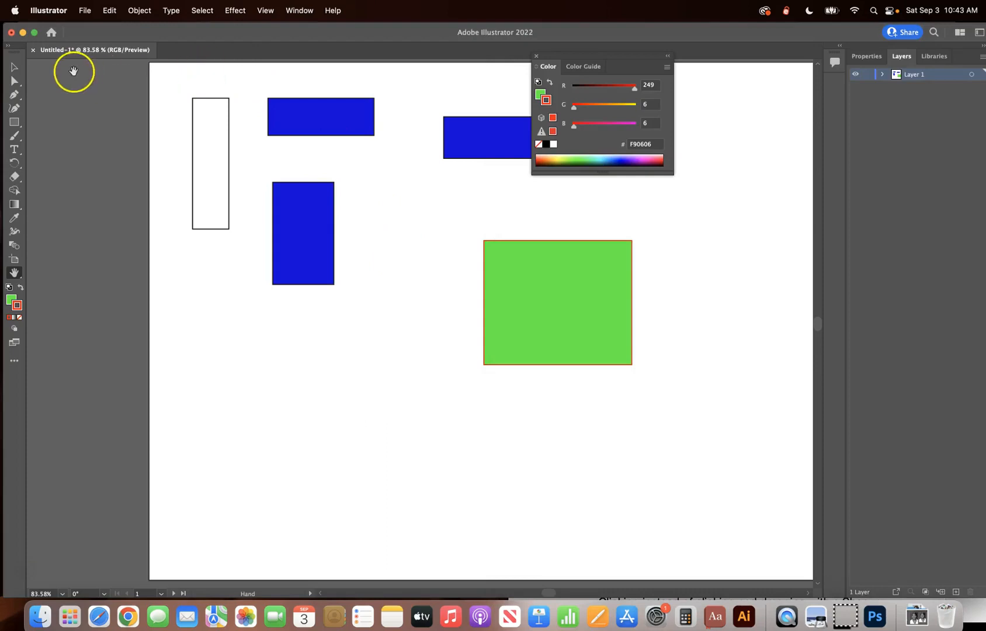
Step: Start saving the document on the computer and create a new folder named "Ai demo" on the Desktop for it
left_click(86, 12)
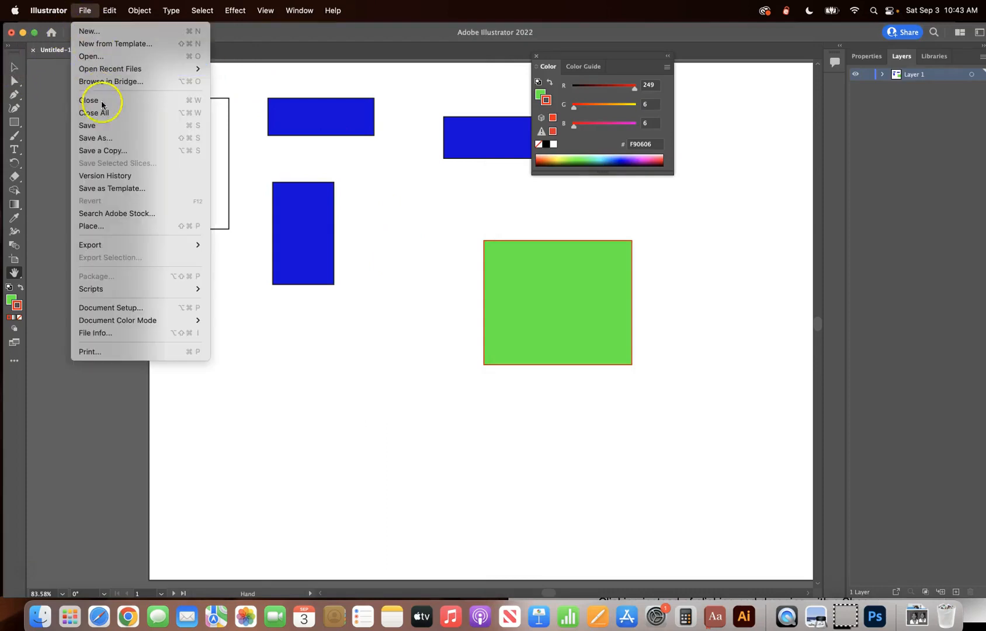
left_click(100, 142)
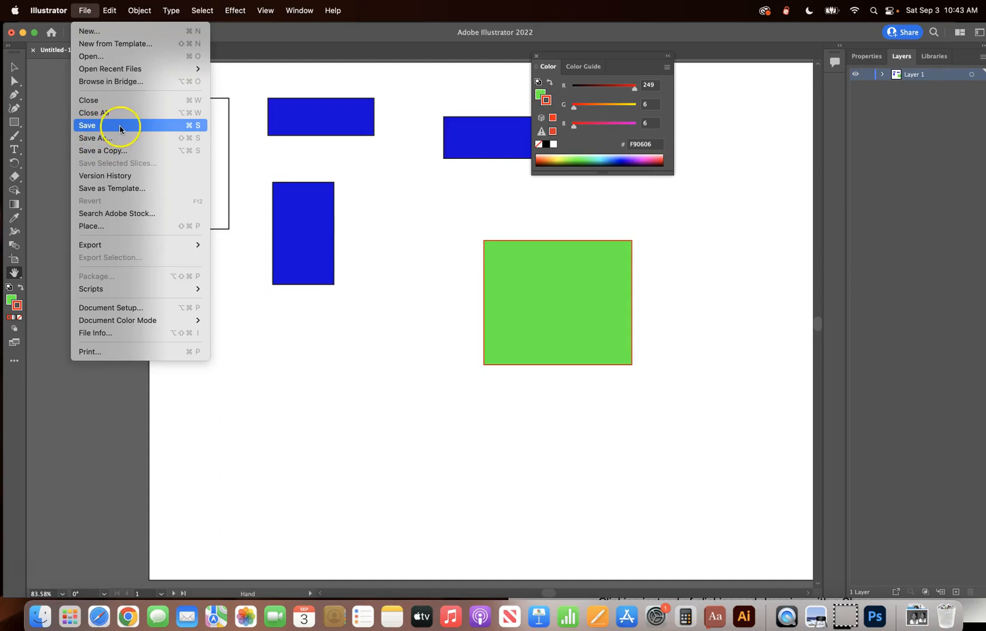
left_click(119, 129)
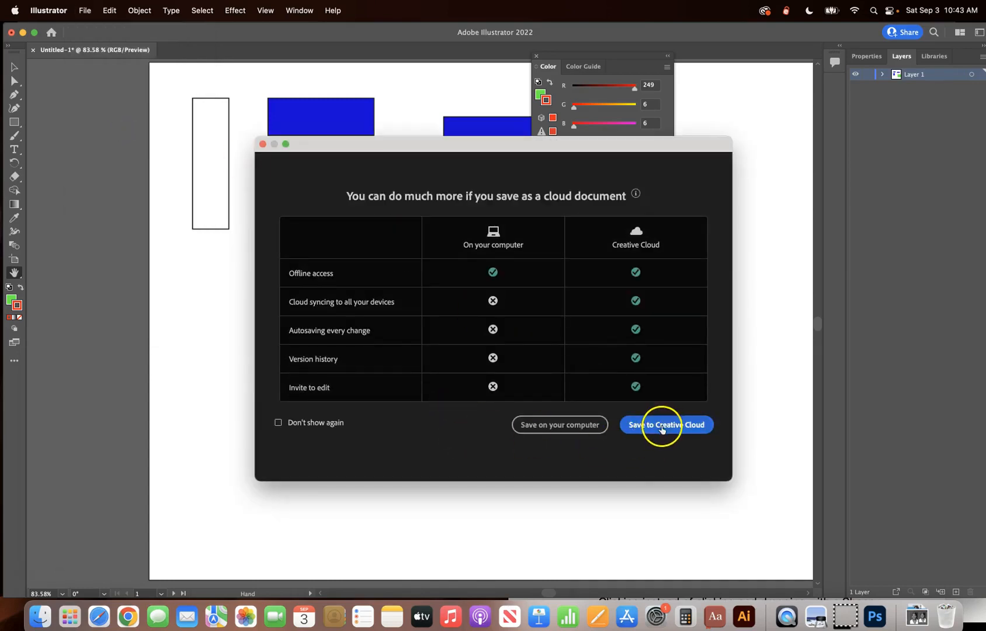
left_click(567, 427)
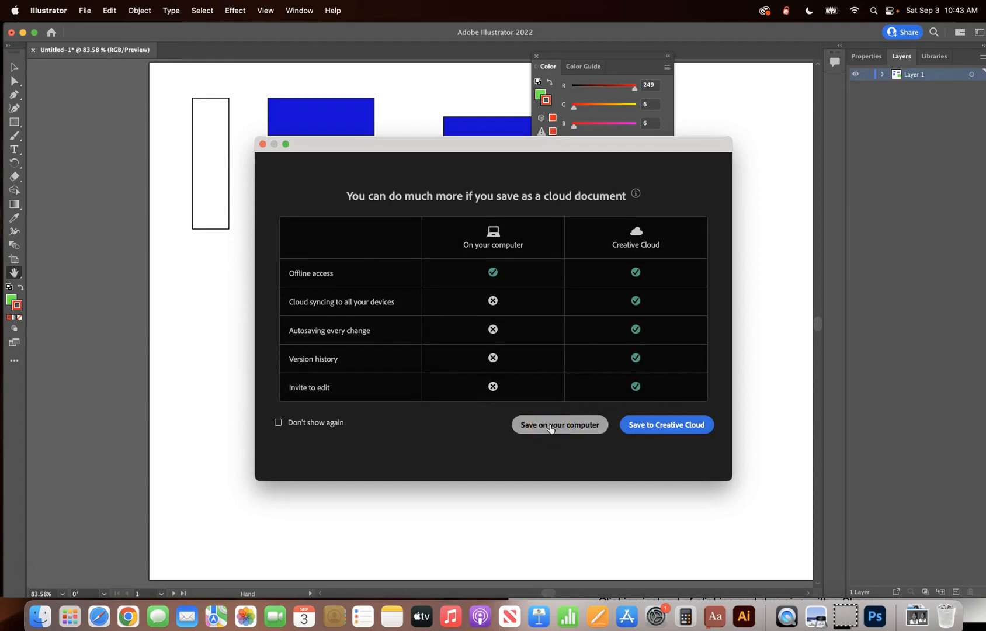
left_click(549, 426)
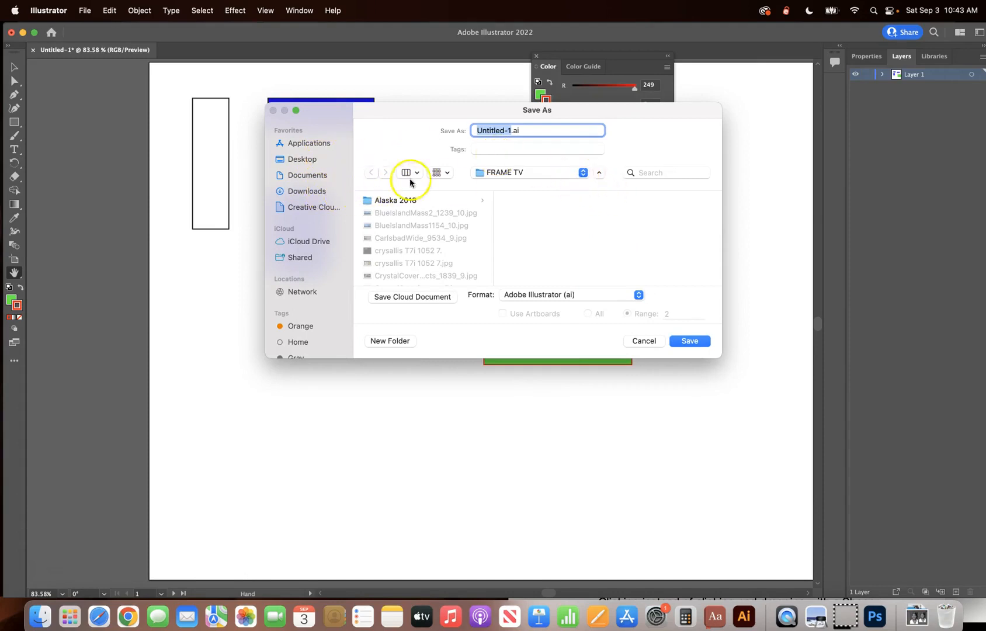
left_click(307, 160)
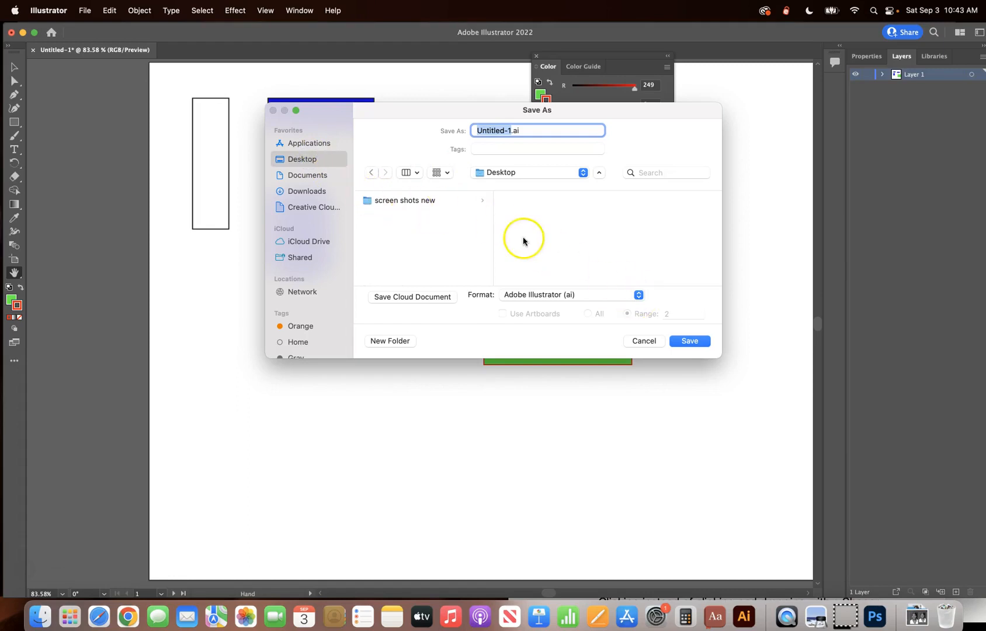
left_click(391, 341)
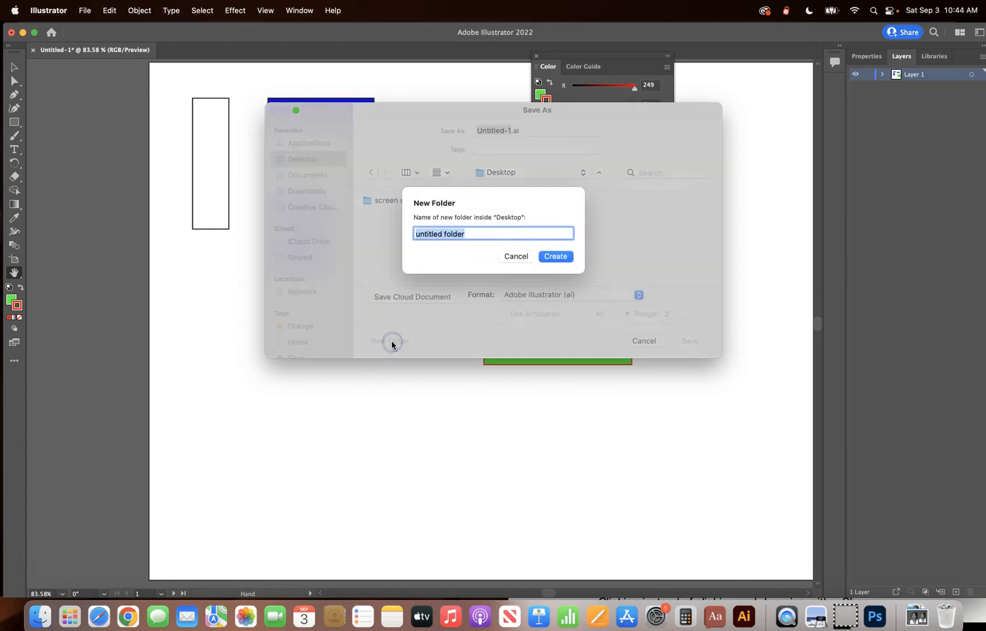
type("Ai demo")
left_click(556, 256)
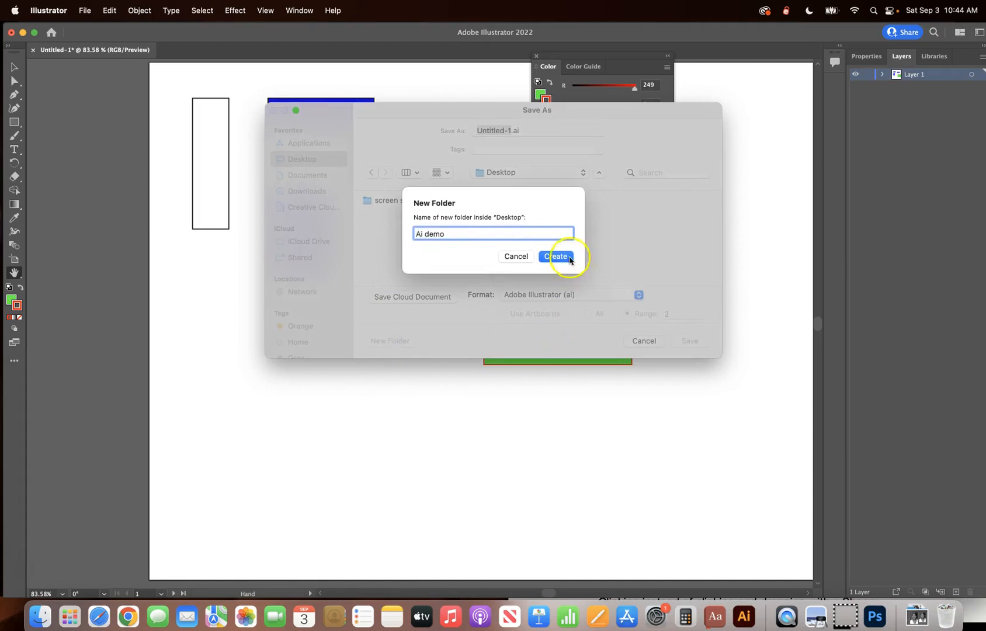
Step: Save the document as "ai demo" in Adobe Illustrator (ai) format, accepting the save options
left_click(496, 129)
type("ai demo")
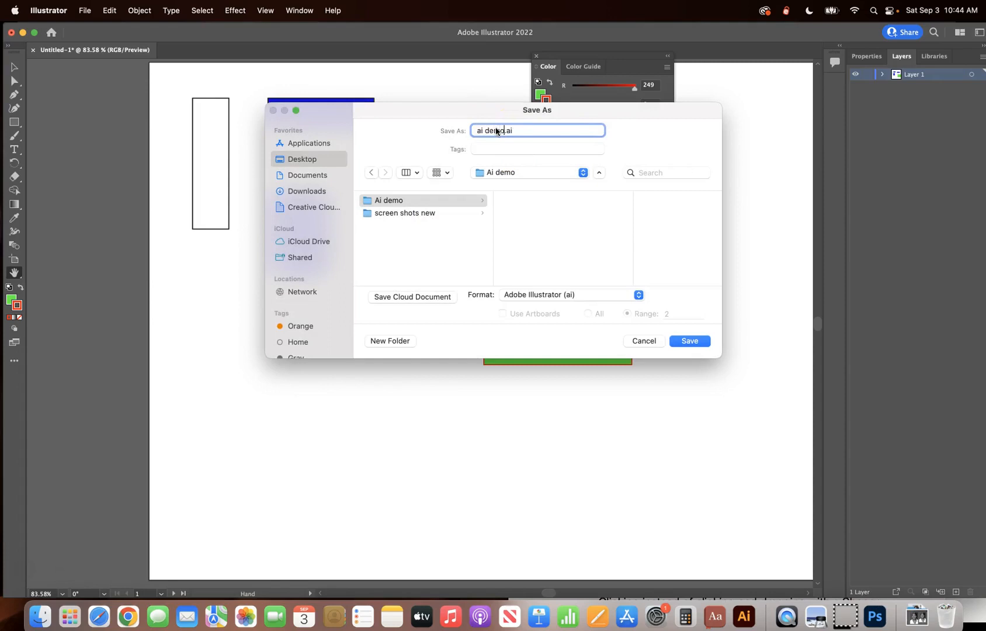
left_click(689, 342)
left_click(622, 475)
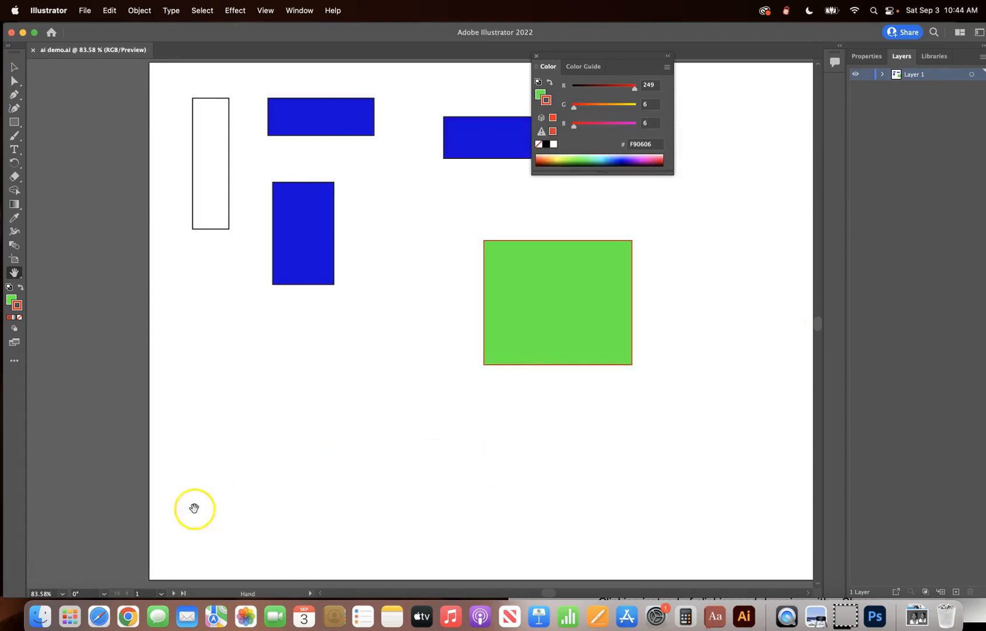
Step: Start saving the document under Save As on the computer, keeping the file name "ai demo.ai" in the "Ai demo" folder
left_click(85, 10)
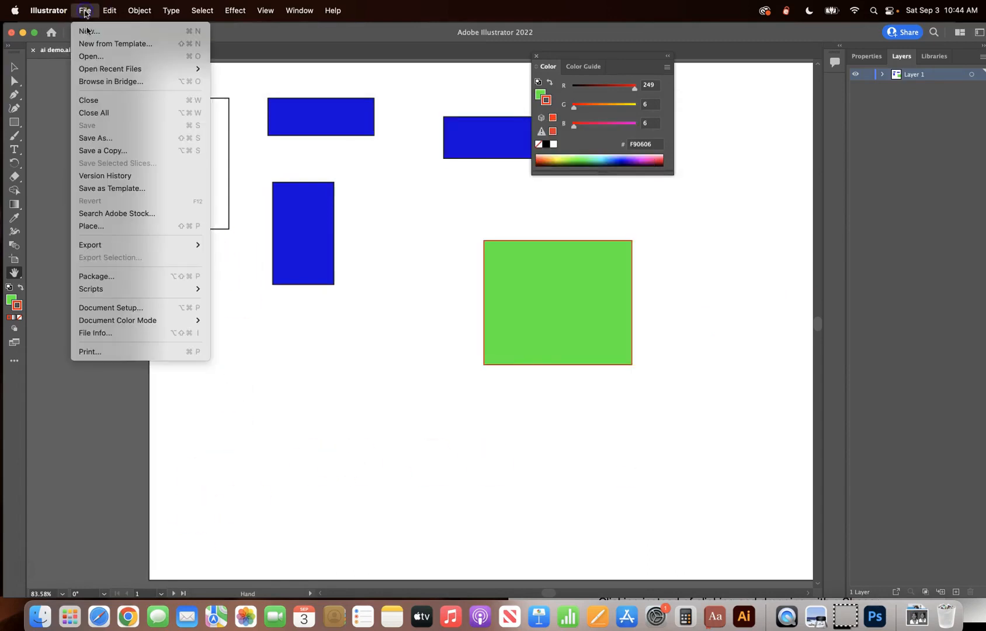
left_click(101, 139)
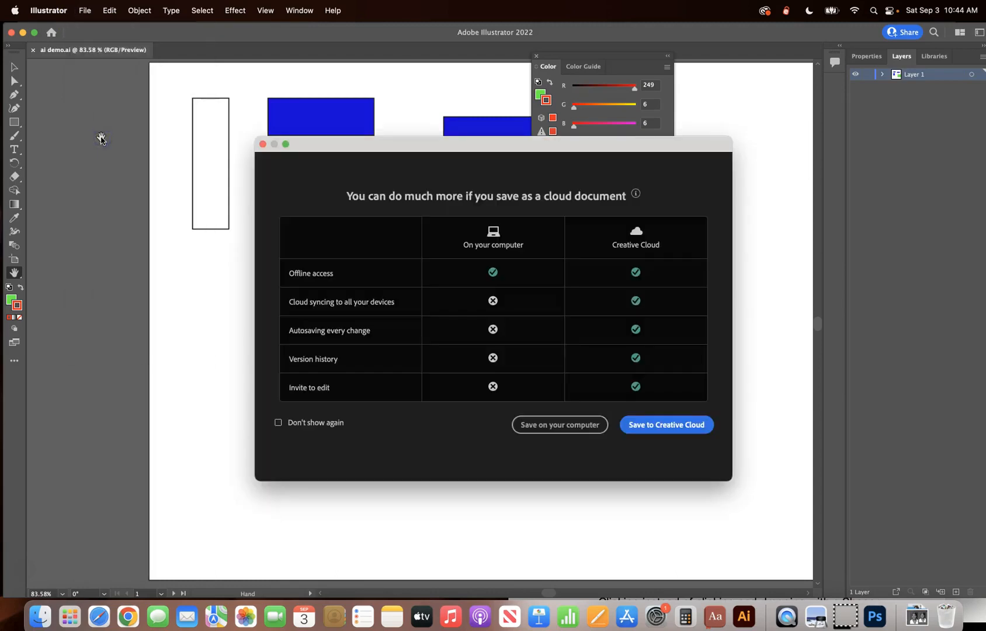
left_click(562, 425)
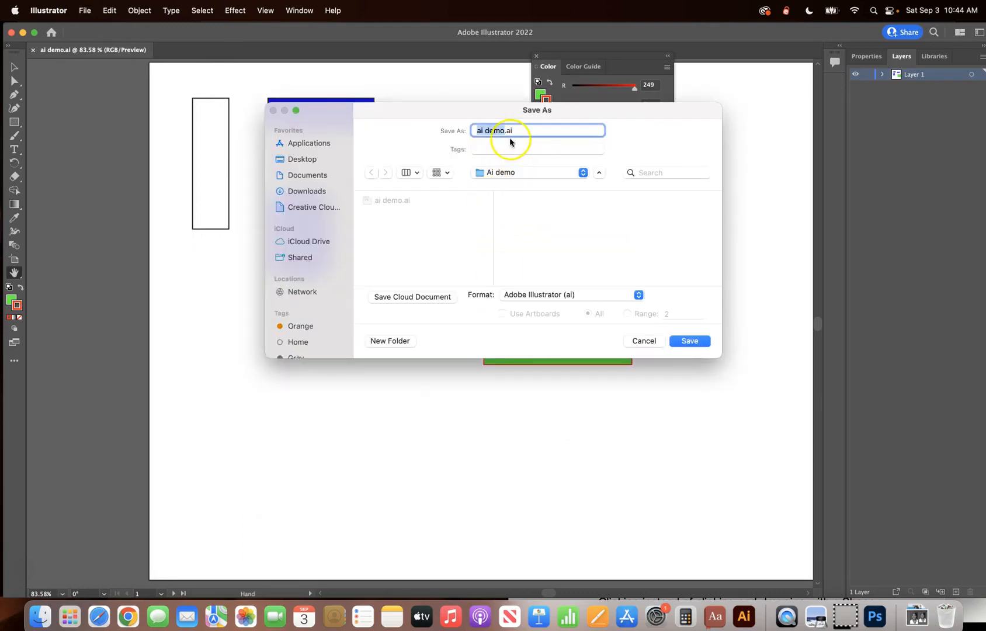
left_click(503, 131)
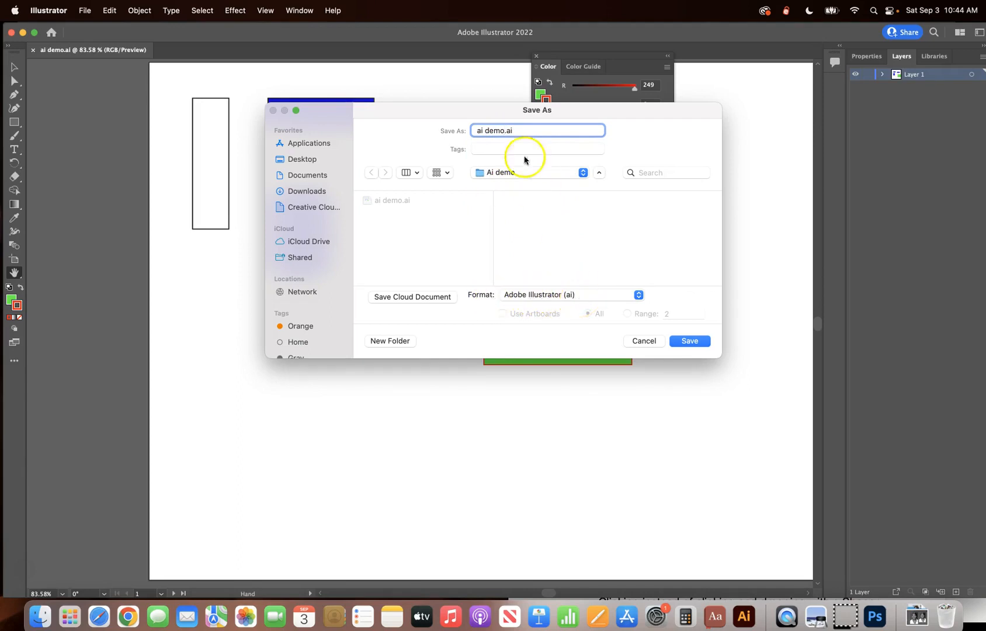
Step: Examine the file formats available for saving, such as EPS, PDF and SVG, keeping Adobe Illustrator (ai)
left_click(638, 294)
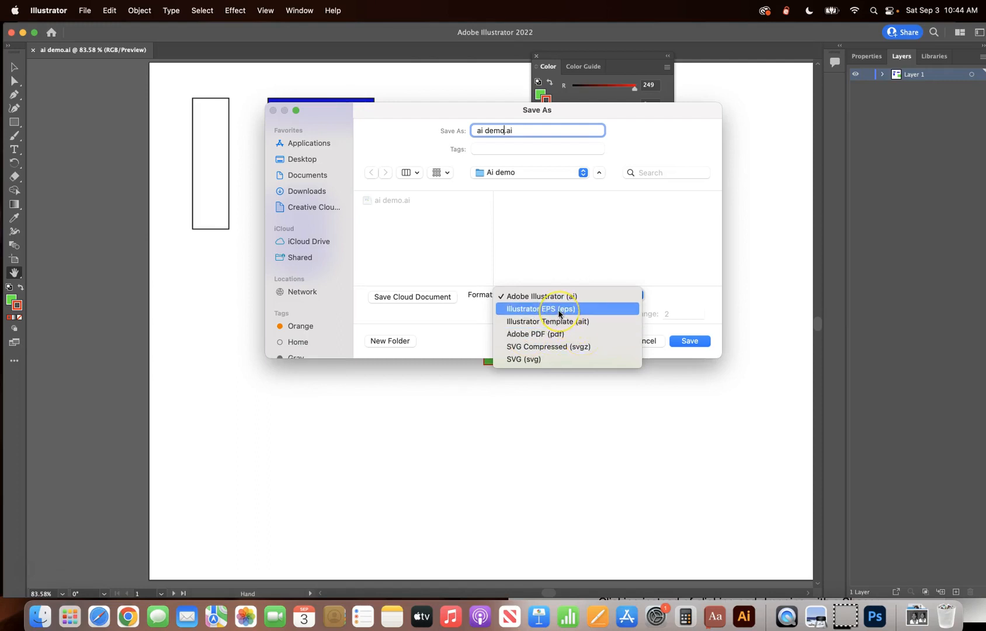
left_click(534, 313)
left_click(556, 311)
left_click(548, 297)
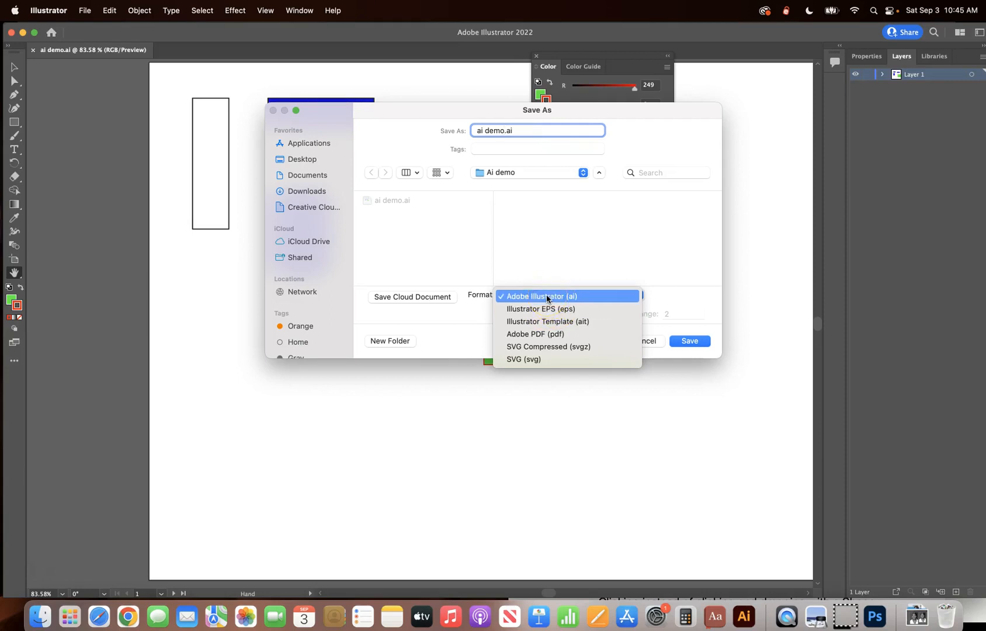
left_click(539, 338)
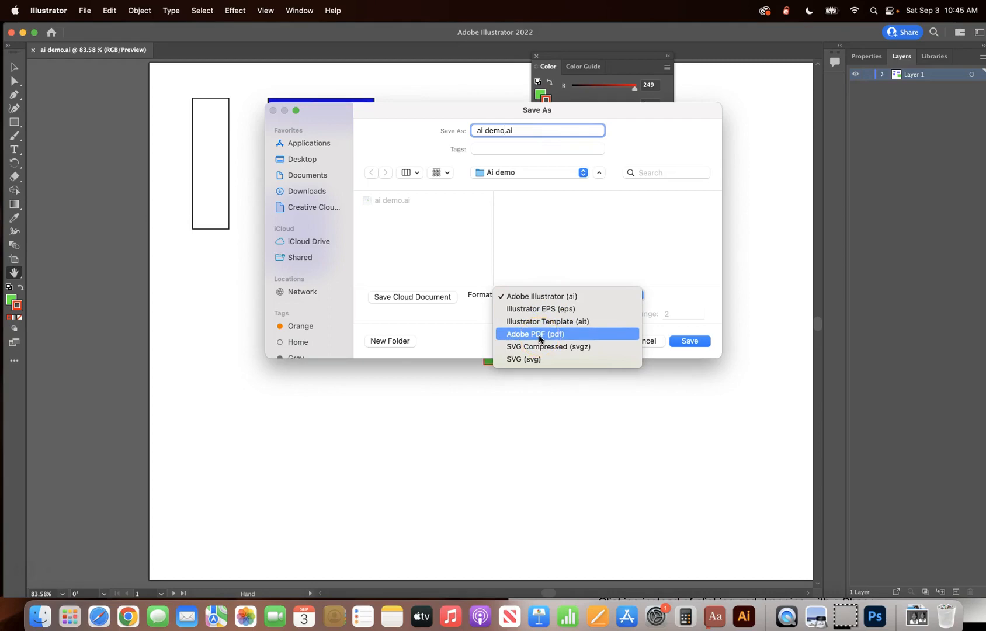
left_click(706, 261)
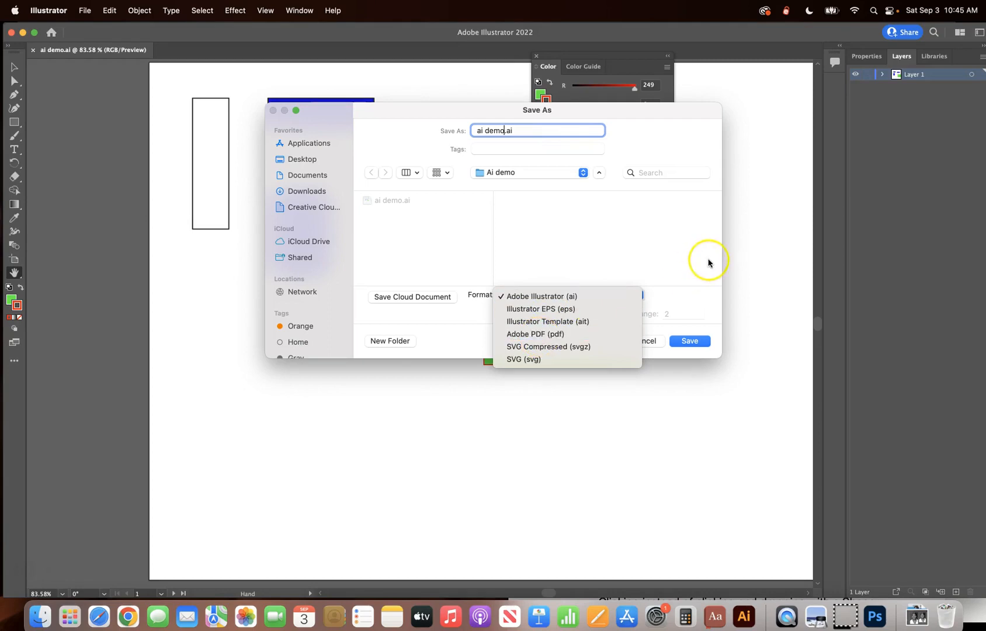
Step: Save over the existing "ai demo.ai", review the legacy version choices and accept the options with the Illustrator 2020 version
left_click(698, 345)
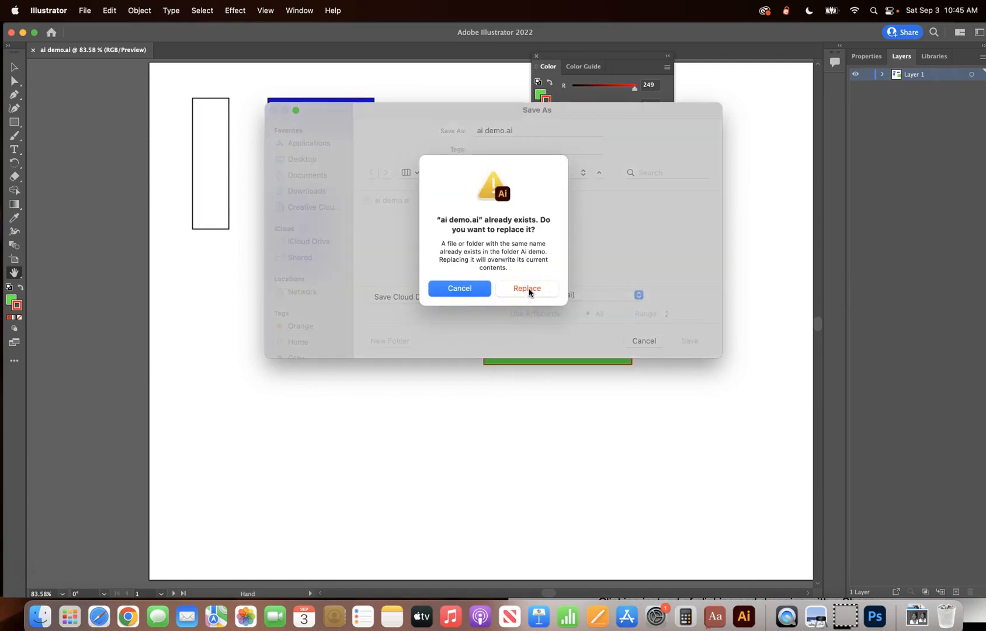
left_click(527, 289)
left_click(457, 154)
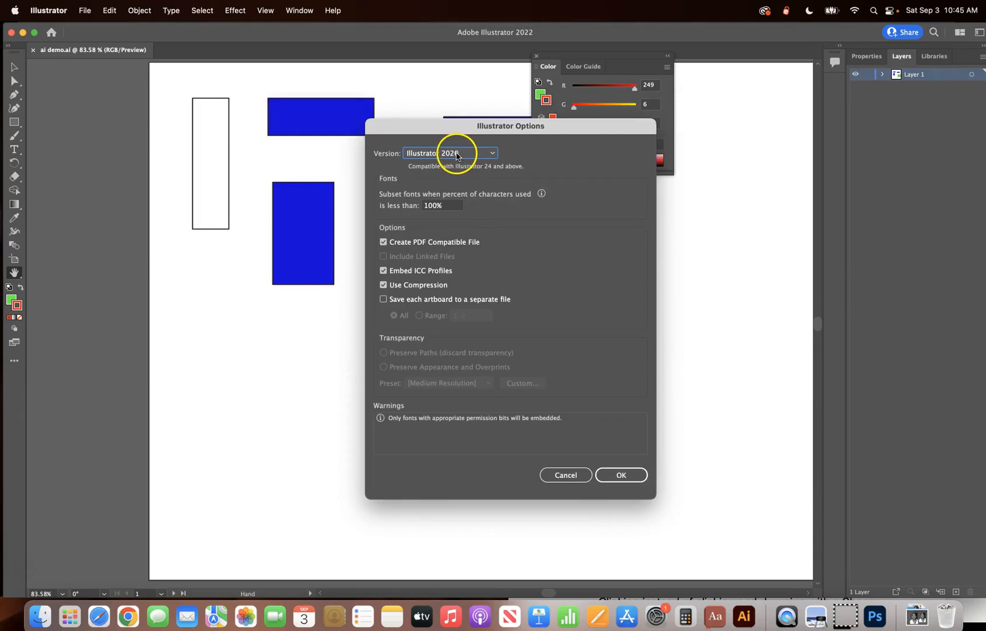
left_click(492, 154)
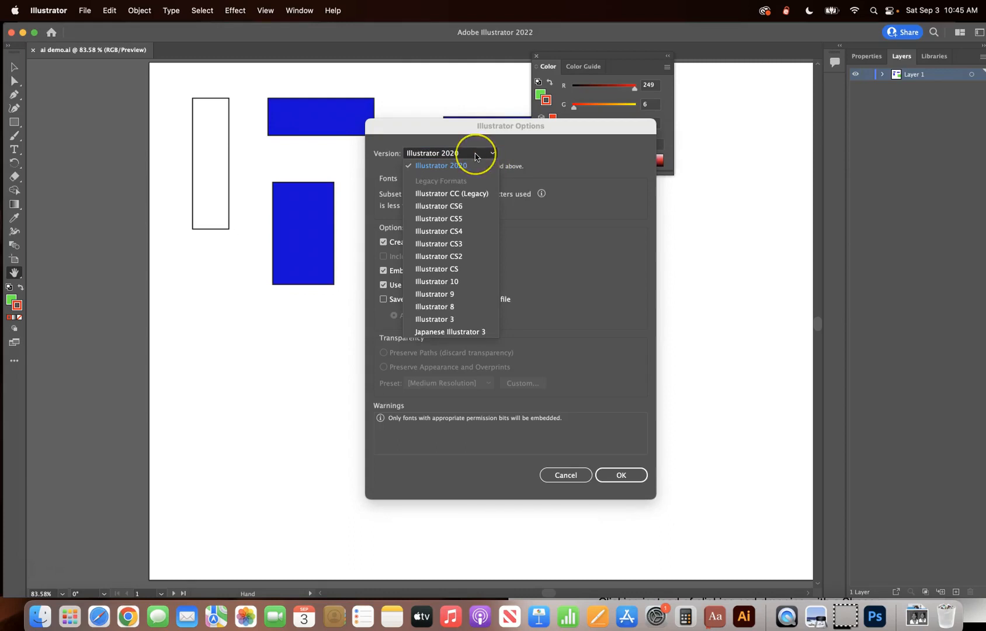
left_click(468, 194)
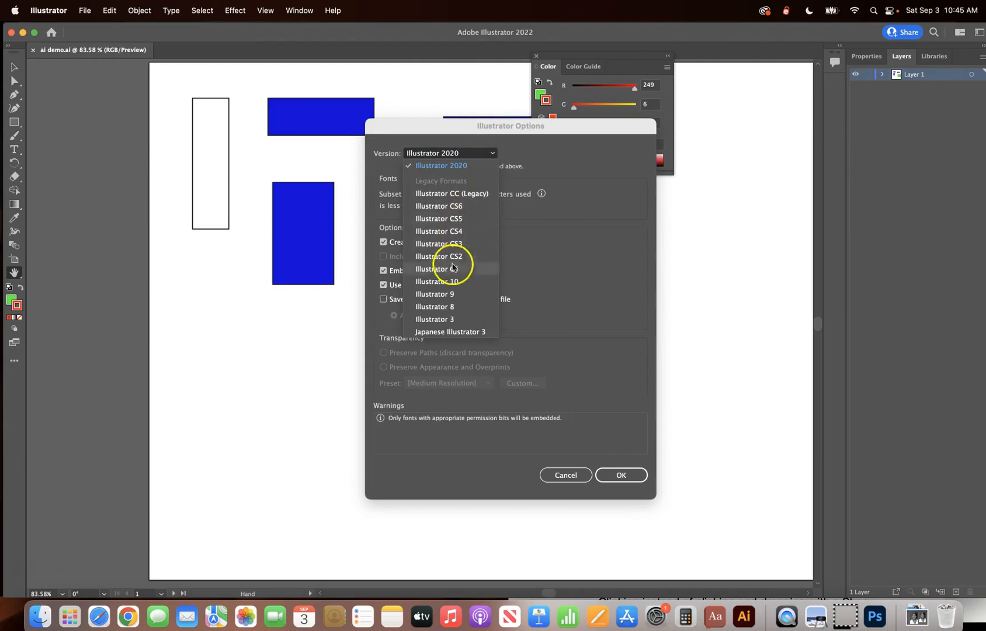
left_click(554, 238)
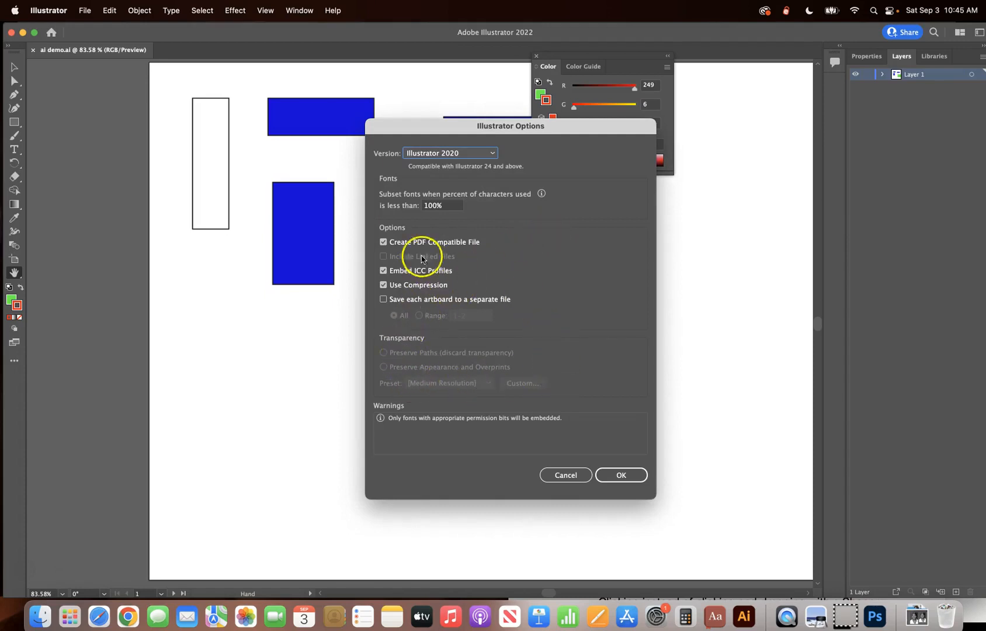
left_click(623, 474)
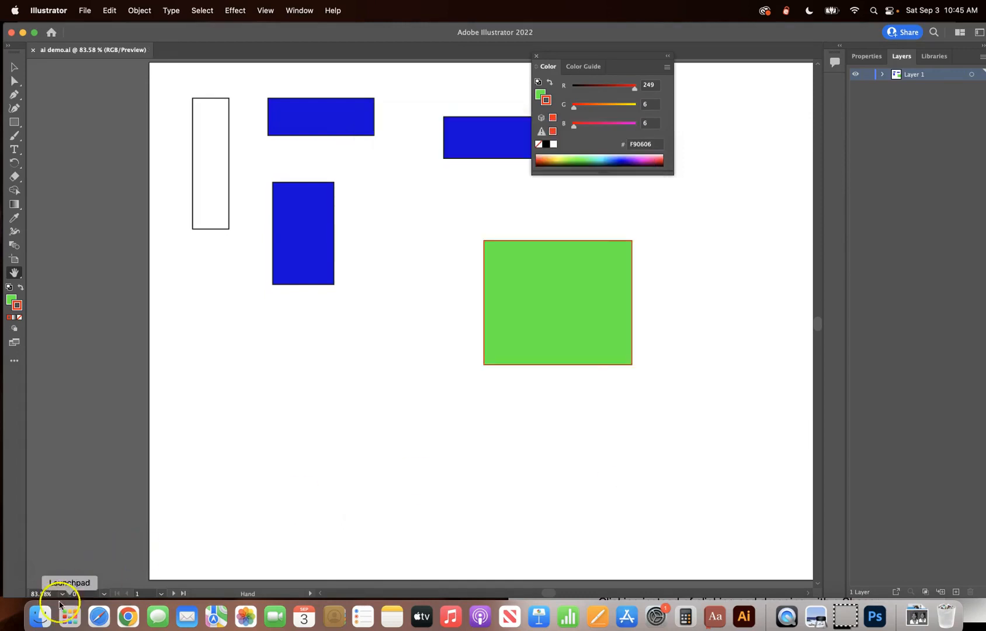